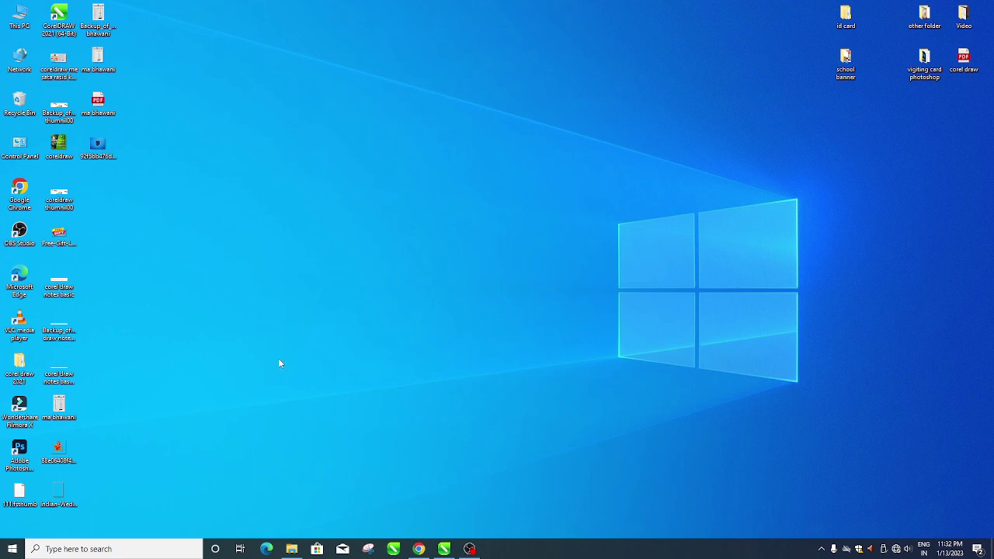
- Launch CorelDRAW 2021 and create a default Letter-size (8.5 × 11 in) document, Untitled-1
{"action": "left_click", "coordinate": [444, 549]}
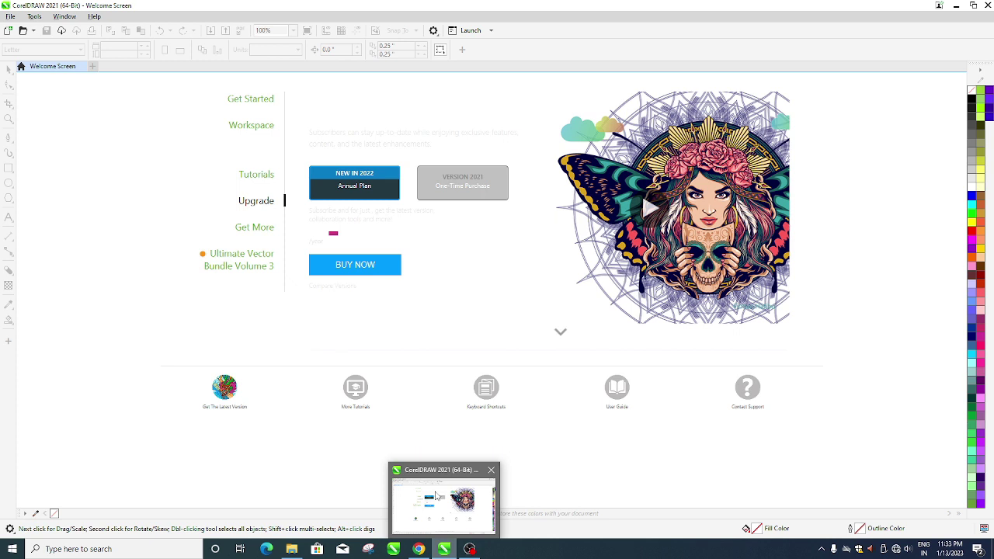
{"action": "left_click", "coordinate": [92, 67]}
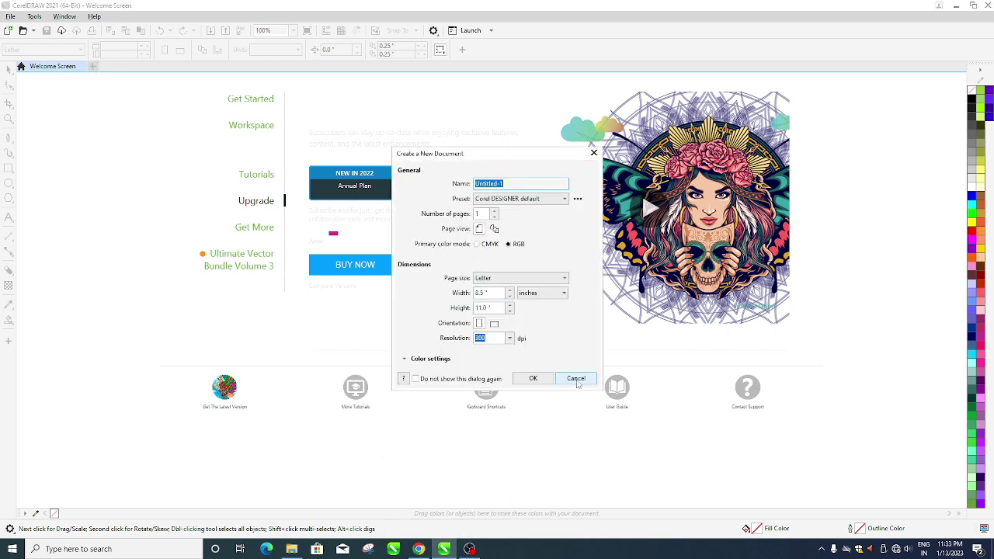
{"action": "left_click", "coordinate": [578, 379]}
{"action": "left_click", "coordinate": [10, 16]}
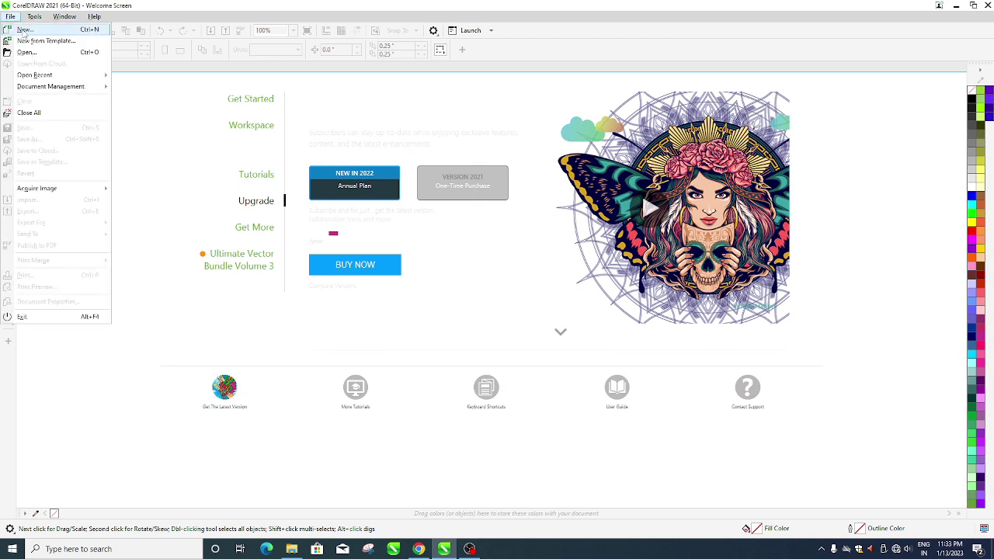
{"action": "left_click", "coordinate": [24, 31]}
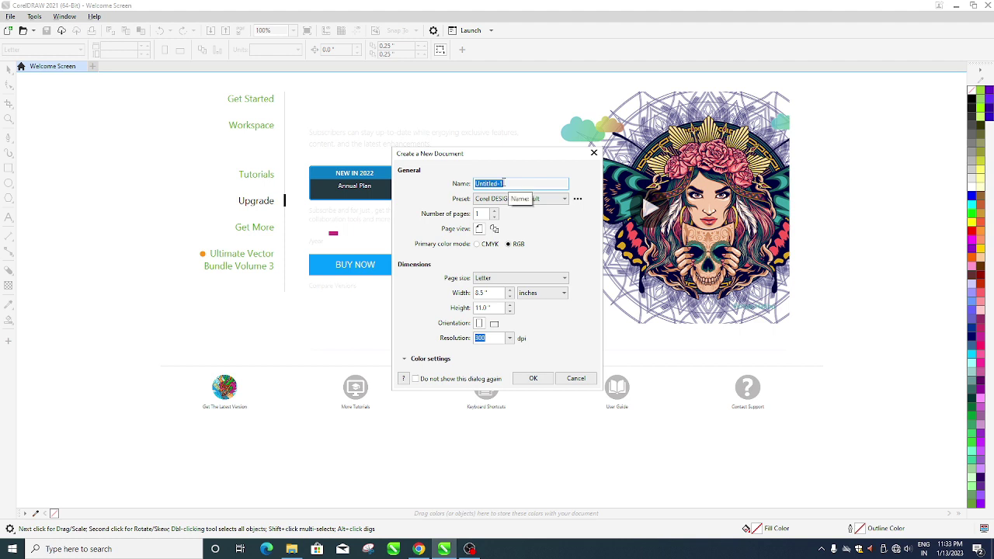
{"action": "left_click", "coordinate": [533, 380]}
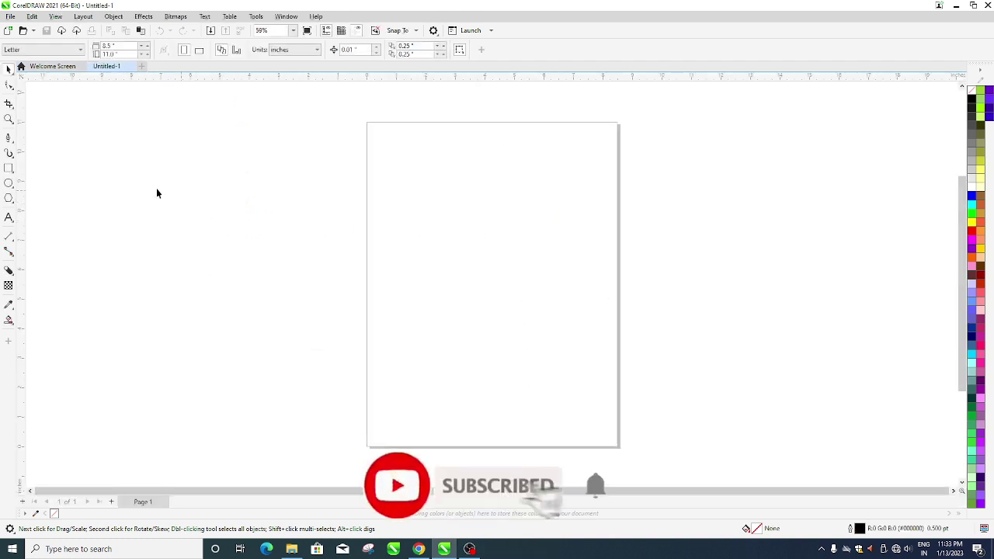
- Draw a tall rectangle on the page and keep the document units in inches
{"action": "left_click", "coordinate": [8, 168]}
{"action": "left_click_drag", "start_coordinate": [435, 160], "coordinate": [556, 328]}
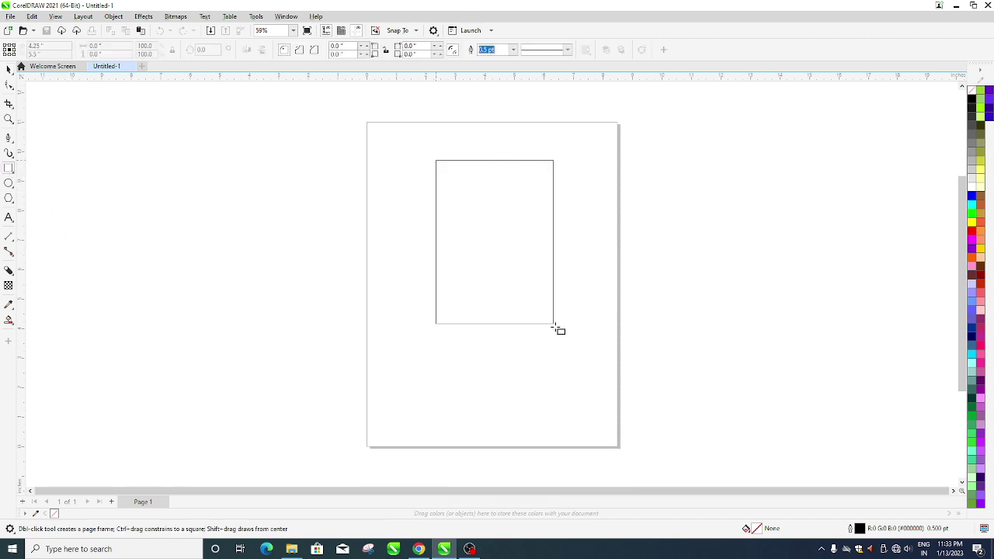
{"action": "left_click", "coordinate": [8, 69]}
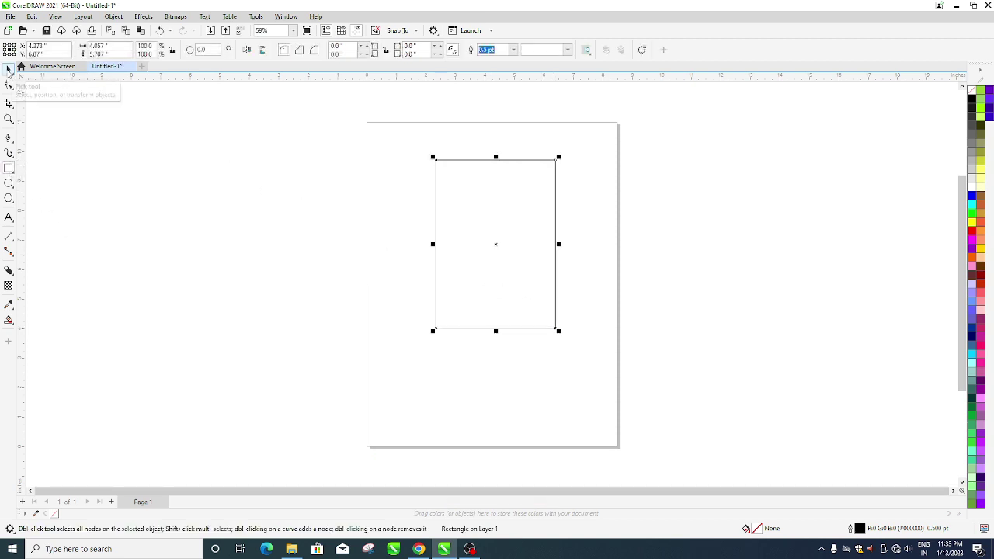
{"action": "left_click", "coordinate": [229, 180]}
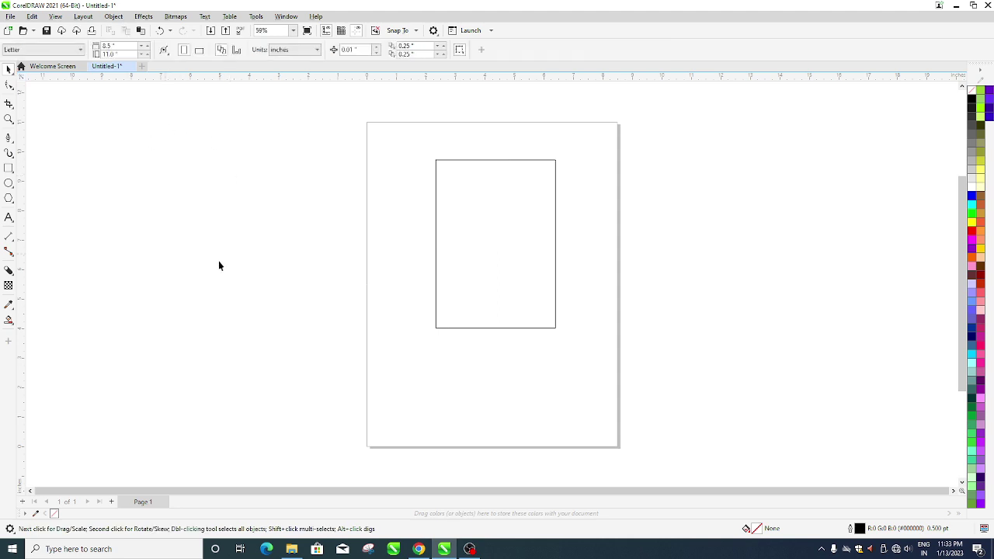
{"action": "left_click", "coordinate": [292, 52]}
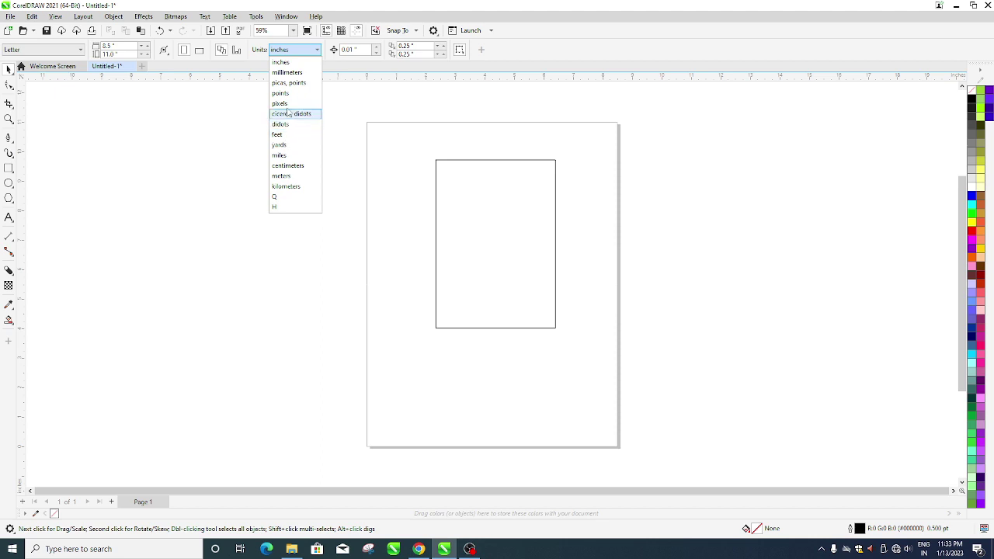
{"action": "left_click", "coordinate": [286, 63]}
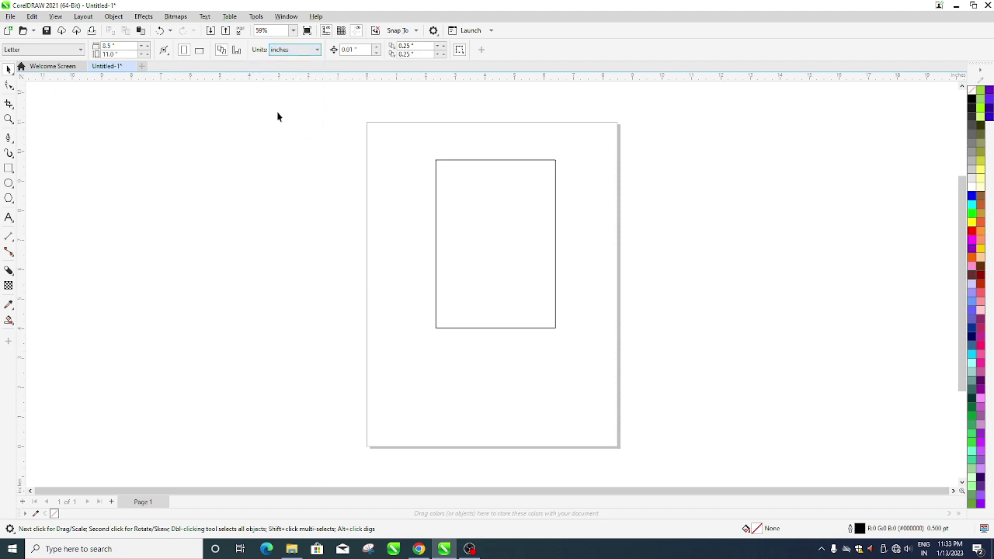
- Resize the rectangle to 2.2 × 3.5 inches and zoom to fit it
{"action": "left_click", "coordinate": [448, 160]}
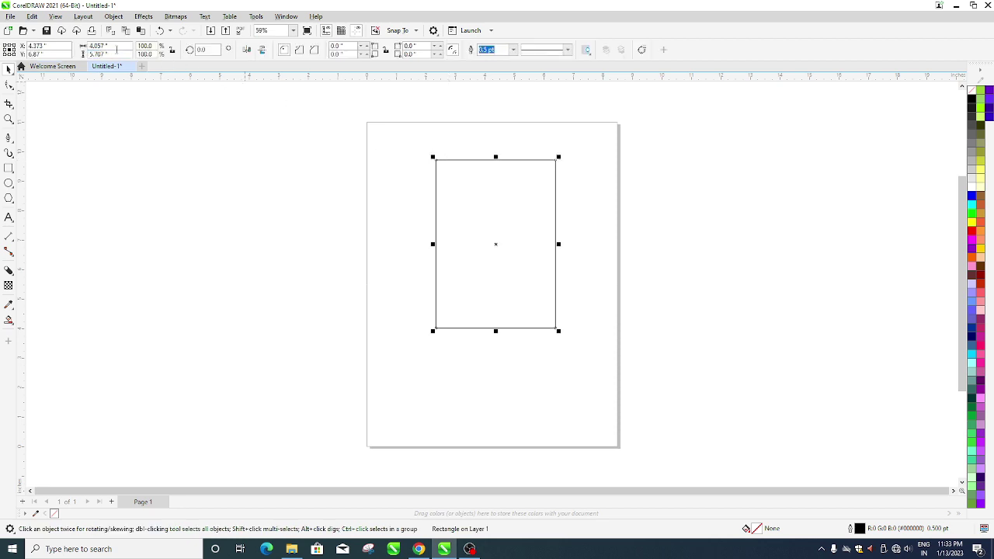
{"action": "left_click", "coordinate": [118, 47]}
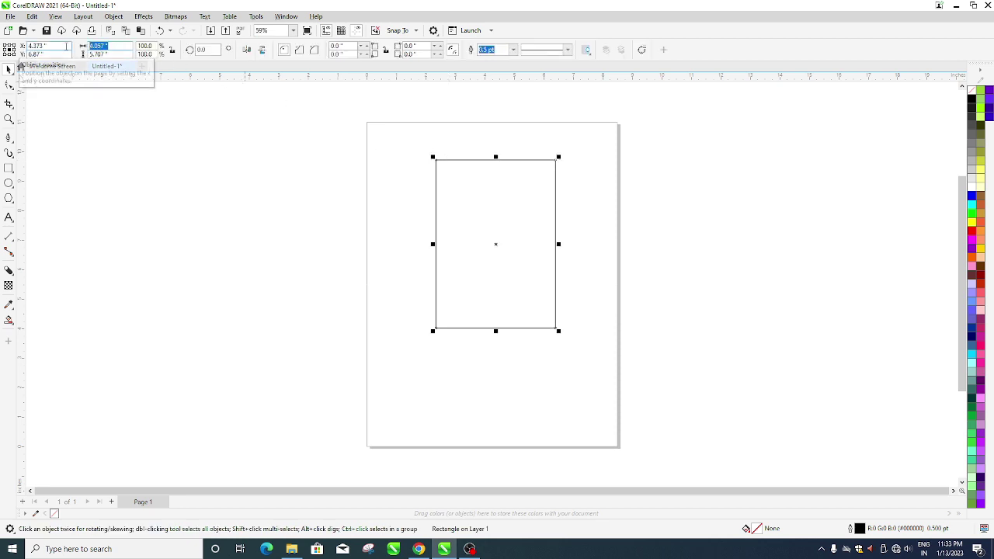
{"action": "type", "text": "2.2"}
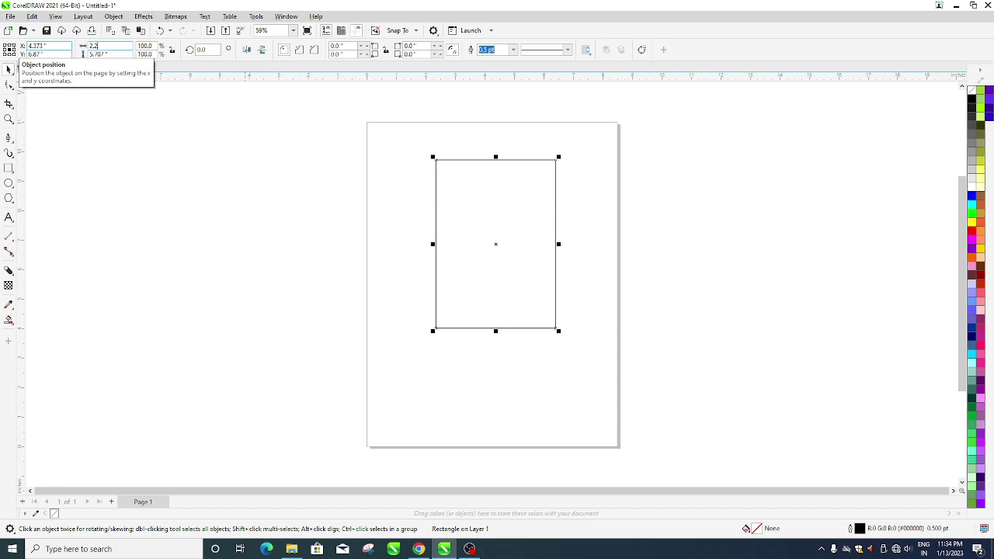
{"action": "key", "text": "Tab"}
{"action": "type", "text": "3"}
{"action": "key", "text": "Return"}
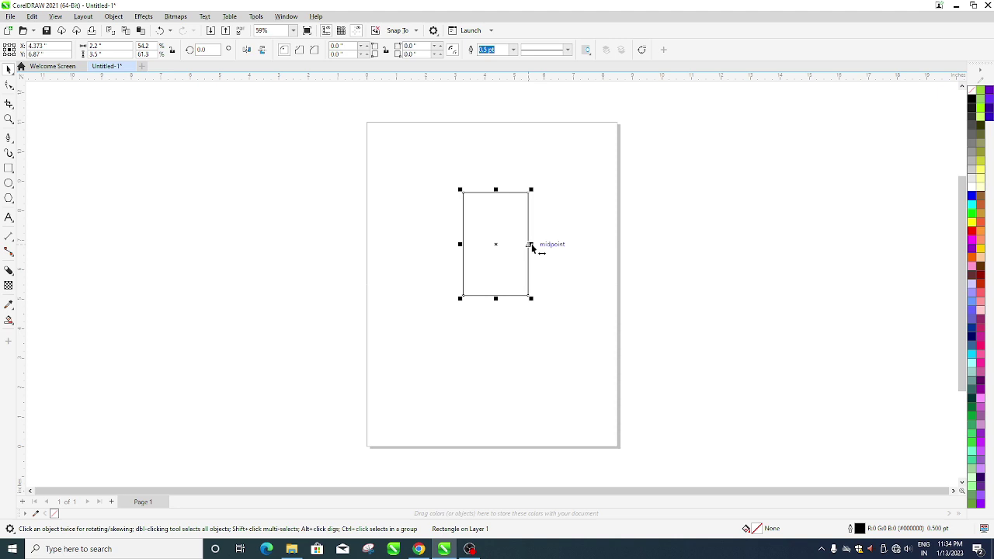
{"action": "key", "text": "shift+F2"}
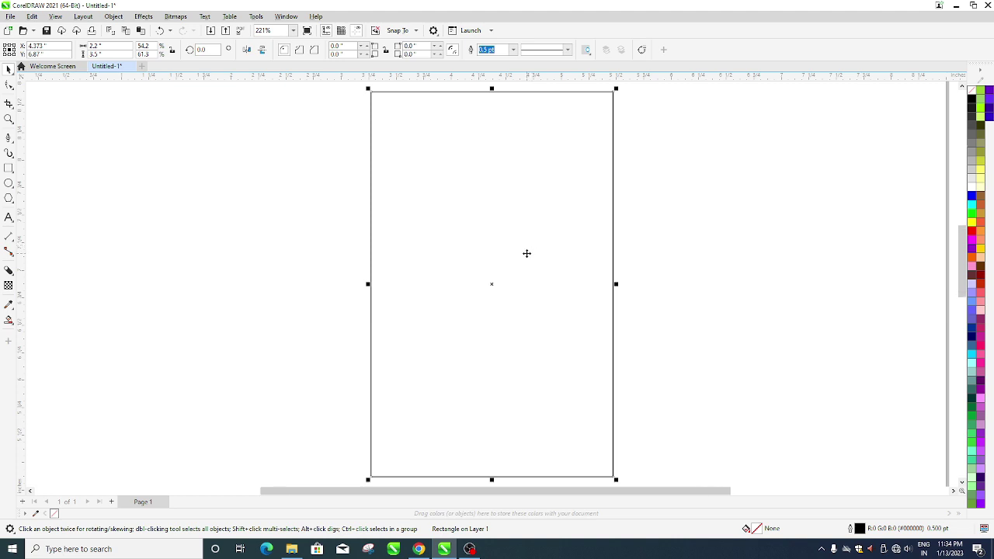
- Select the card rectangle and open its fill colour editor in colour-viewer mode
{"action": "scroll", "coordinate": [530, 249], "scroll_direction": "down", "scroll_amount": 1}
{"action": "scroll", "coordinate": [526, 253], "scroll_direction": "down", "scroll_amount": 1}
{"action": "scroll", "coordinate": [541, 261], "scroll_direction": "up", "scroll_amount": 2}
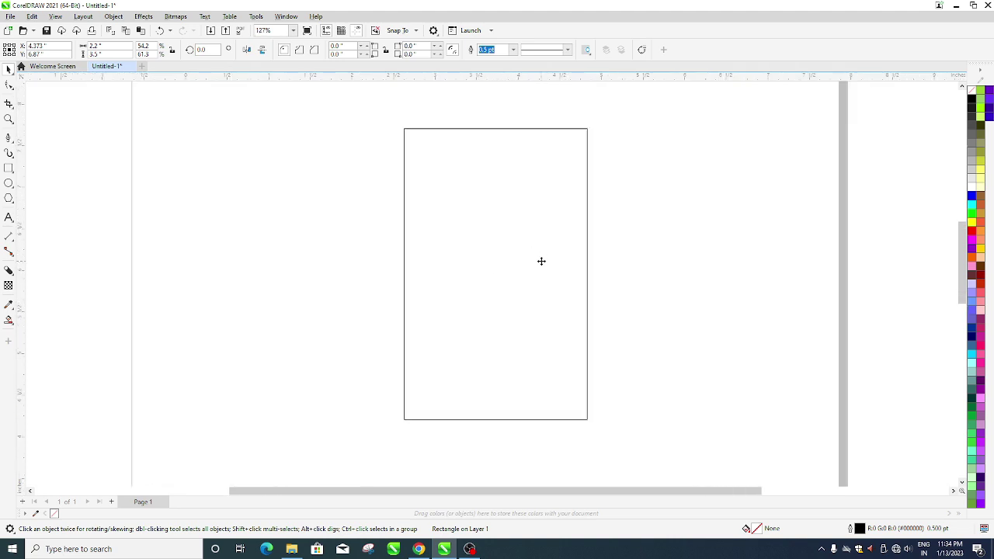
{"action": "left_click", "coordinate": [641, 262]}
{"action": "left_click", "coordinate": [595, 267]}
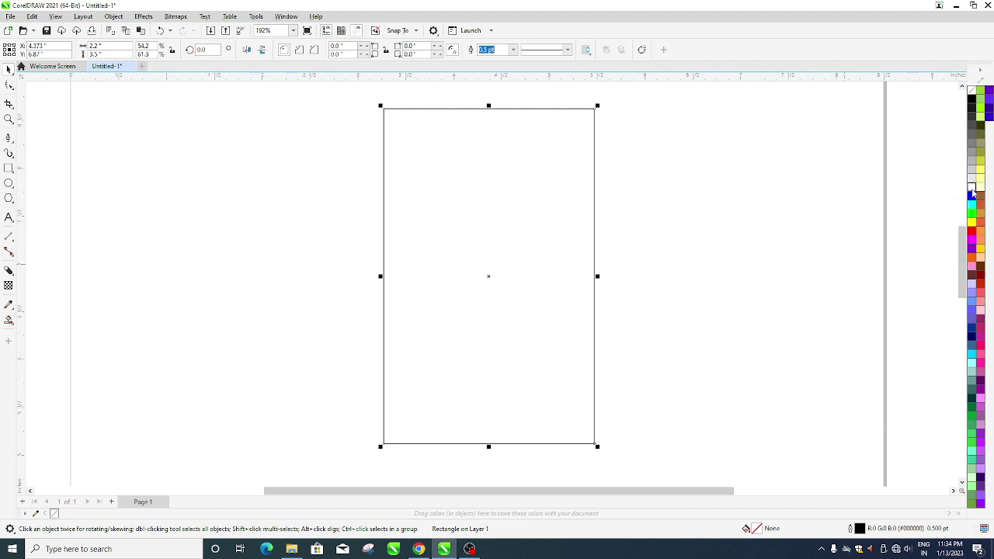
{"action": "double_click", "coordinate": [755, 530]}
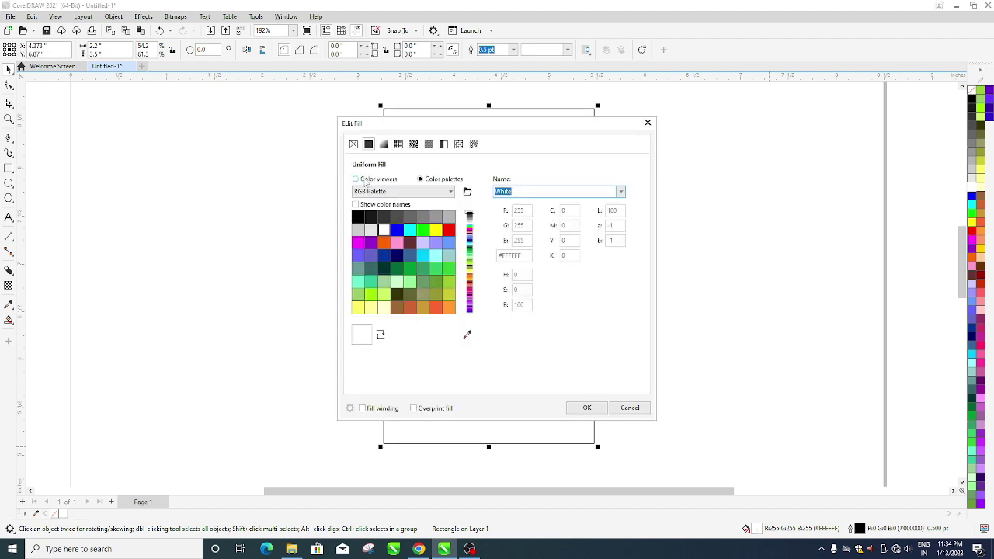
{"action": "left_click", "coordinate": [362, 179]}
- Apply the pale pink #FCF2F2 fill and start a polyline left of the card's top-left corner
{"action": "left_click", "coordinate": [361, 205]}
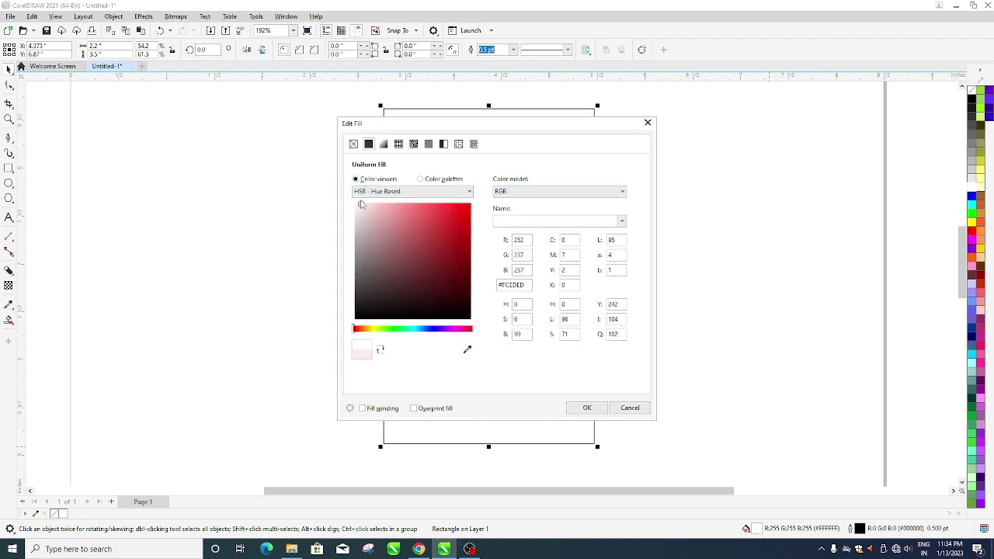
{"action": "left_click_drag", "start_coordinate": [403, 124], "coordinate": [591, 189]}
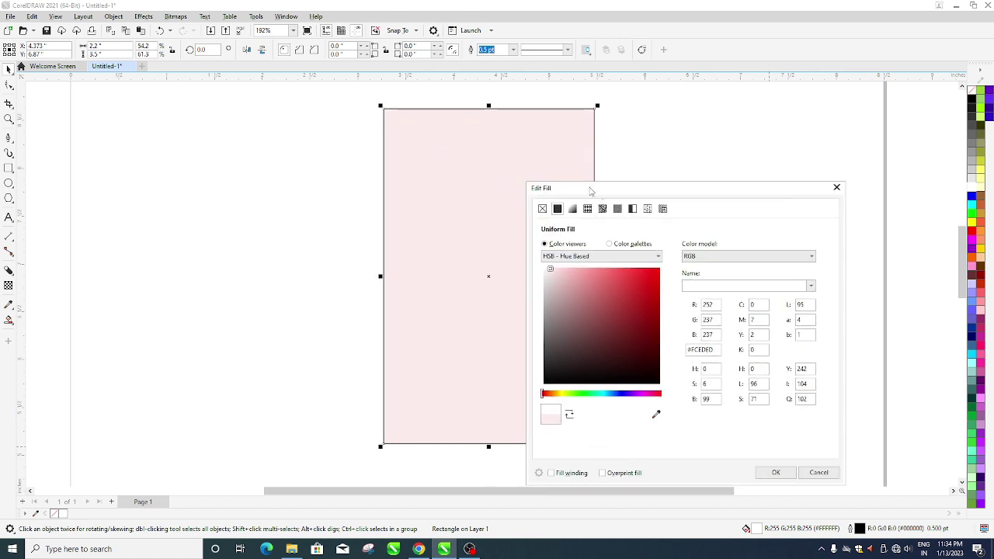
{"action": "left_click", "coordinate": [544, 273]}
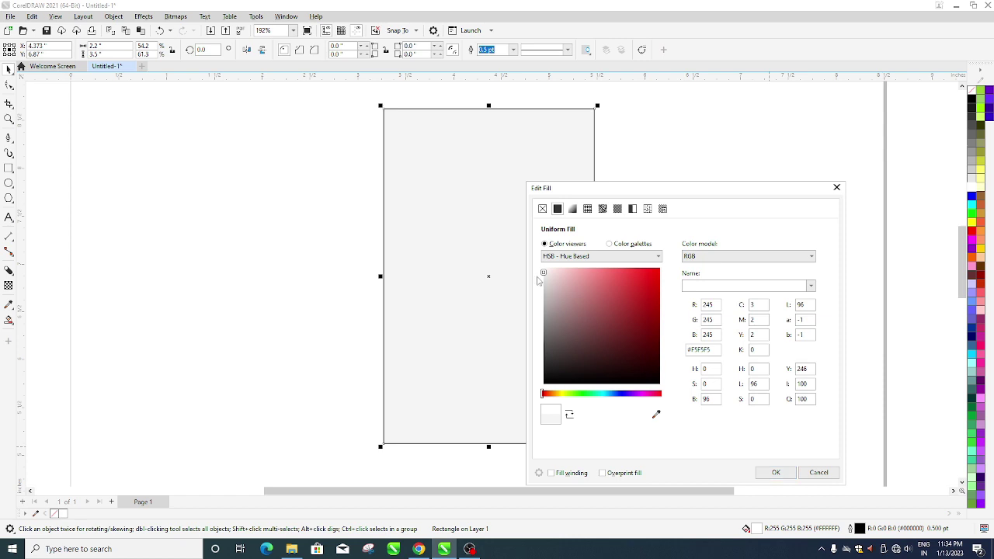
{"action": "left_click", "coordinate": [547, 269]}
{"action": "left_click", "coordinate": [775, 473]}
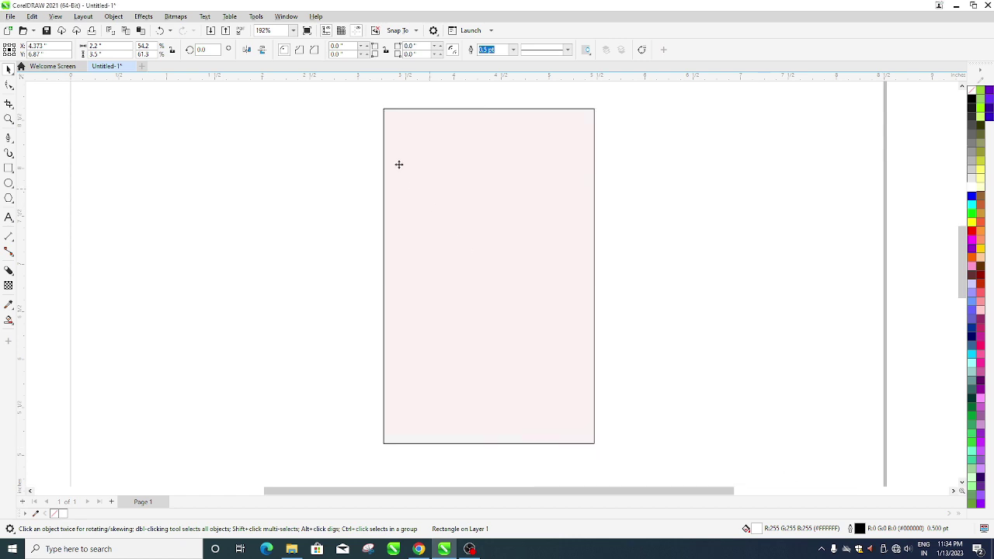
{"action": "left_click", "coordinate": [8, 138]}
{"action": "left_click", "coordinate": [370, 207]}
- Finish the diagonal line across the corner and fill the resulting corner triangle blue
{"action": "left_click", "coordinate": [463, 102]}
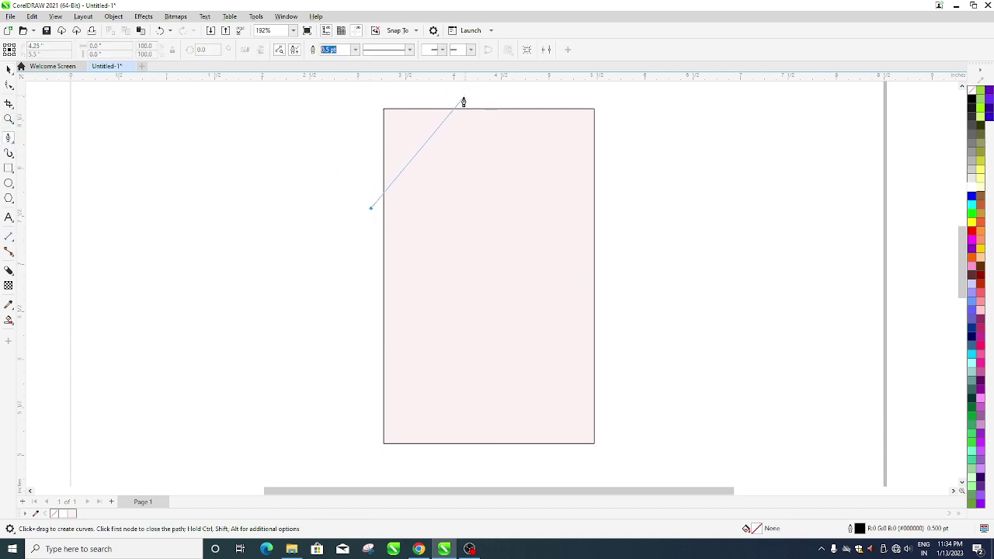
{"action": "left_click", "coordinate": [463, 101]}
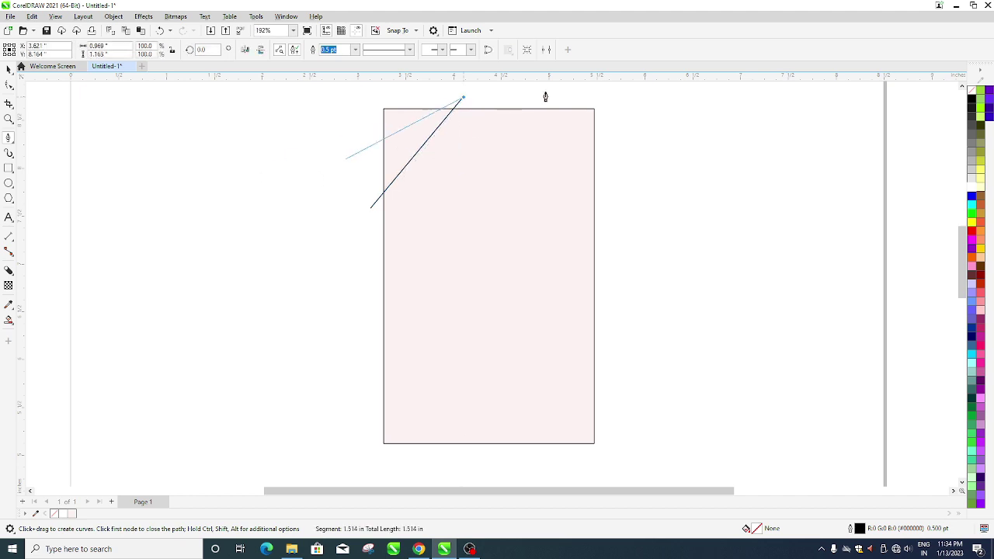
{"action": "double_click", "coordinate": [464, 96]}
{"action": "left_click", "coordinate": [13, 324]}
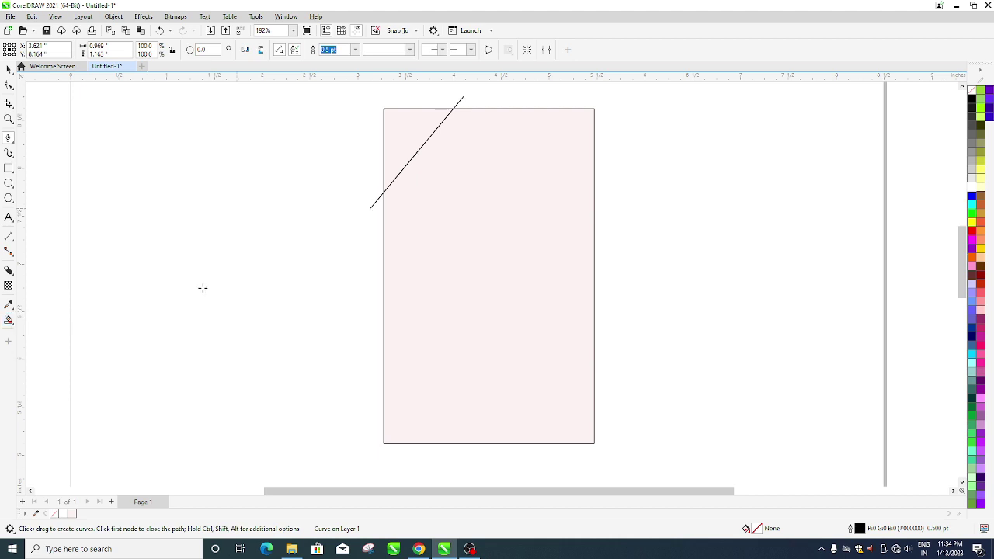
{"action": "left_click", "coordinate": [407, 136]}
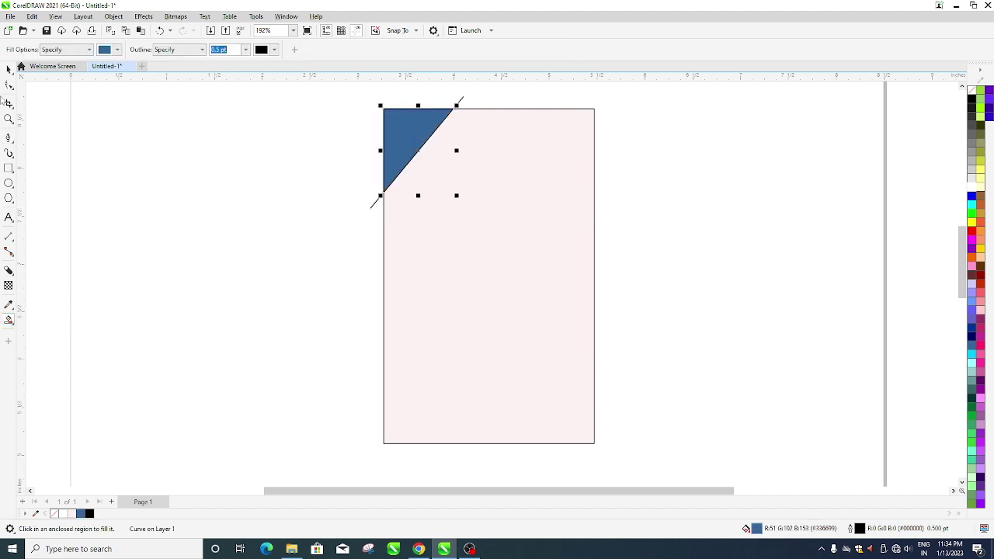
- Delete the diagonal line, align the triangle to the page's left and top, and fill it black
{"action": "left_click", "coordinate": [8, 69]}
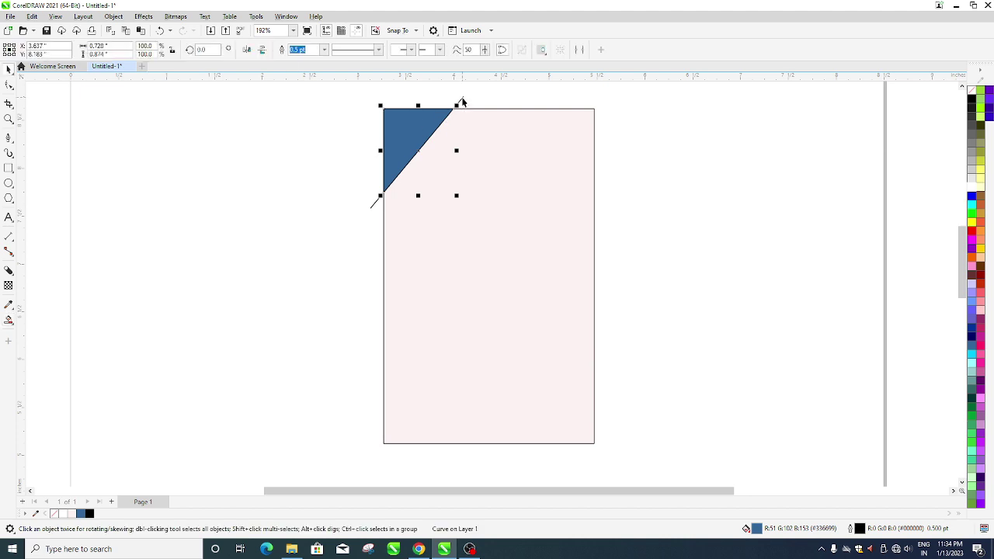
{"action": "left_click", "coordinate": [463, 100]}
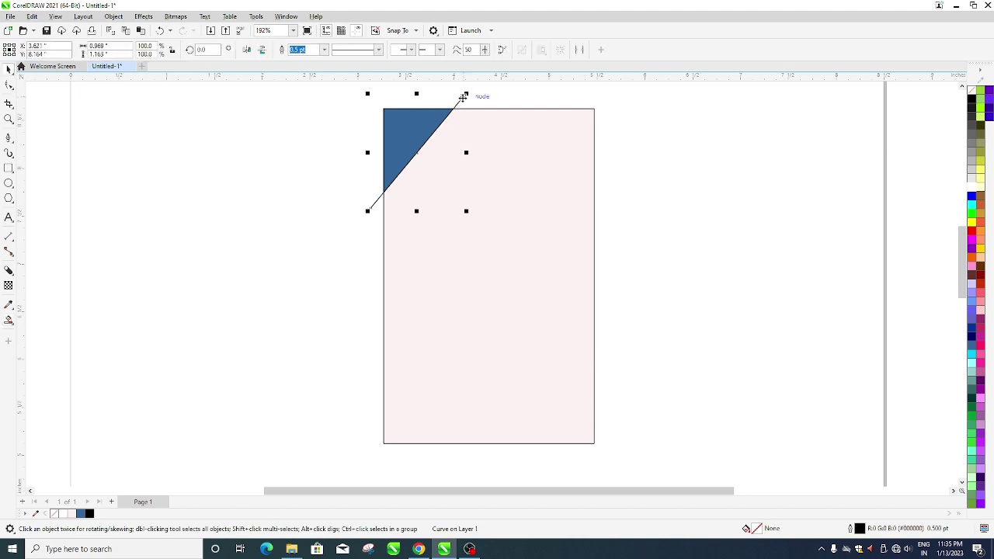
{"action": "key", "text": "Delete"}
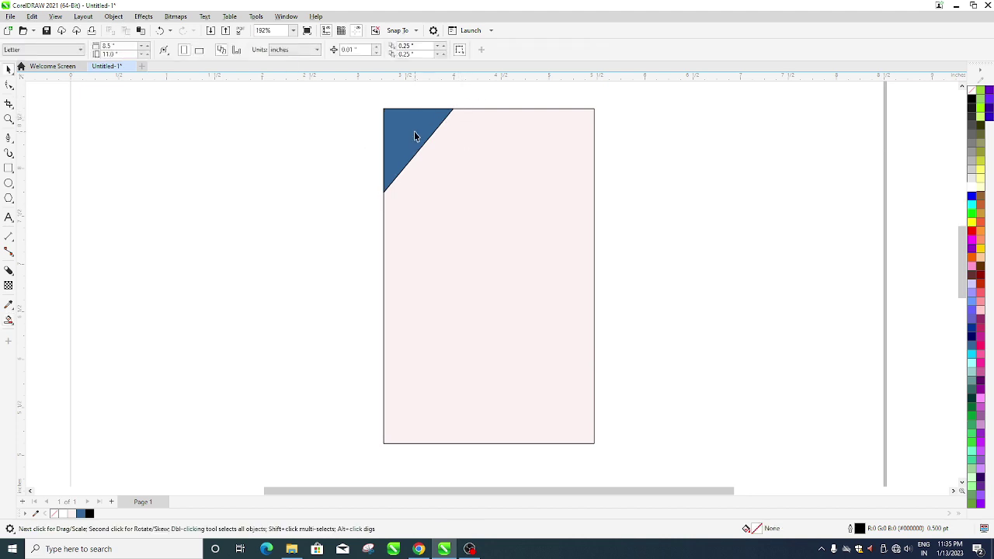
{"action": "left_click", "coordinate": [414, 131]}
{"action": "left_click_drag", "start_coordinate": [435, 148], "coordinate": [435, 143]}
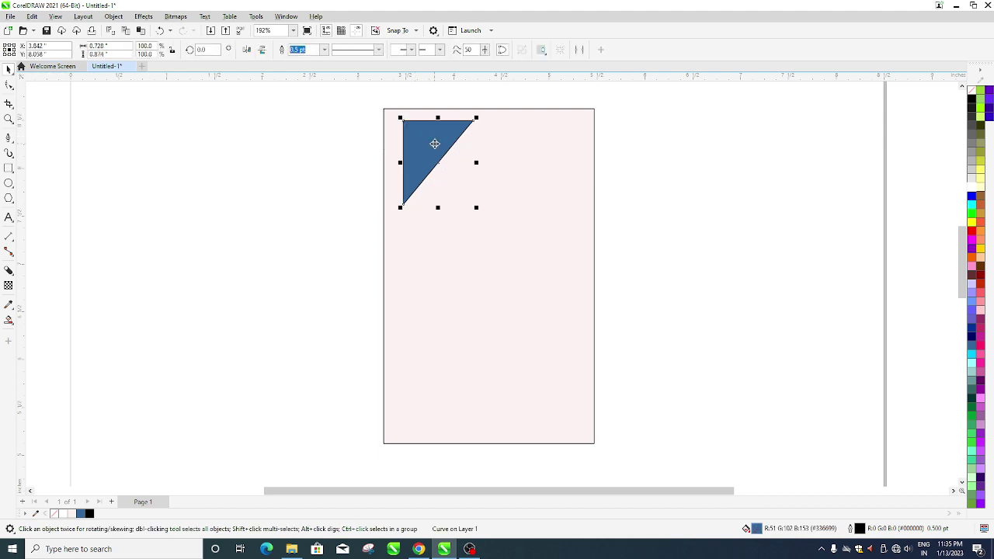
{"action": "key", "text": "l"}
{"action": "key", "text": "t"}
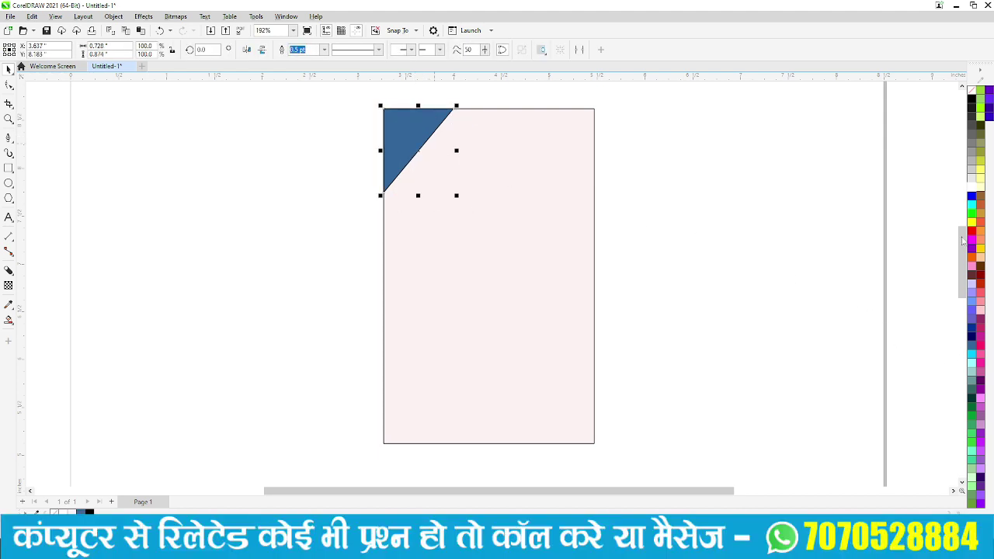
{"action": "left_click", "coordinate": [972, 101]}
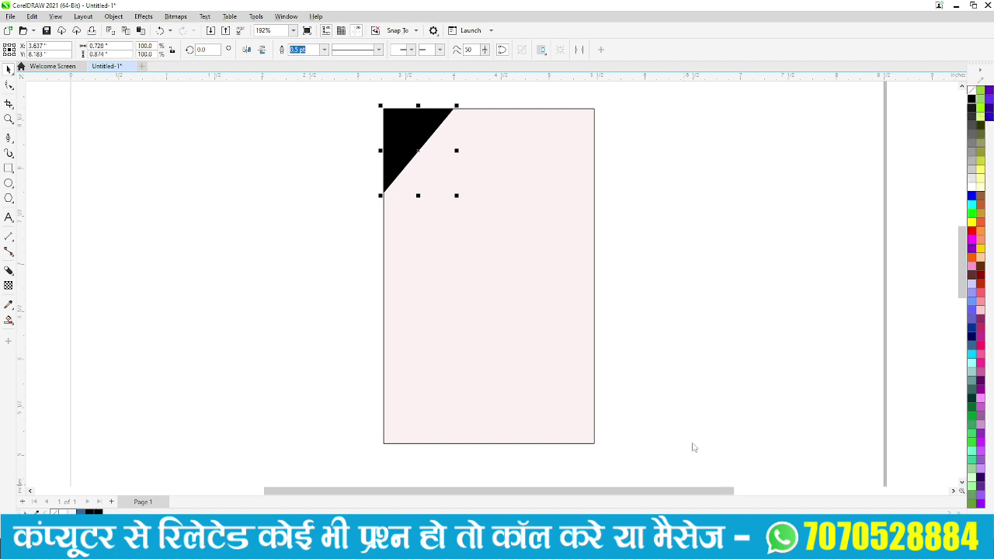
- Recolour the corner triangle to the darkest, fully saturated blue
{"action": "key", "text": "shift+F11"}
{"action": "left_click", "coordinate": [378, 180]}
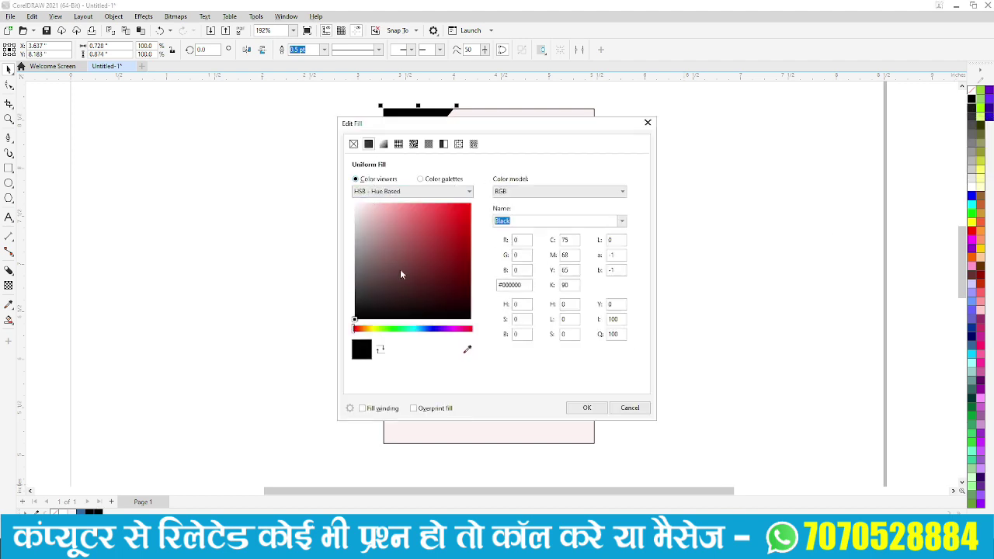
{"action": "left_click_drag", "start_coordinate": [479, 125], "coordinate": [663, 180]}
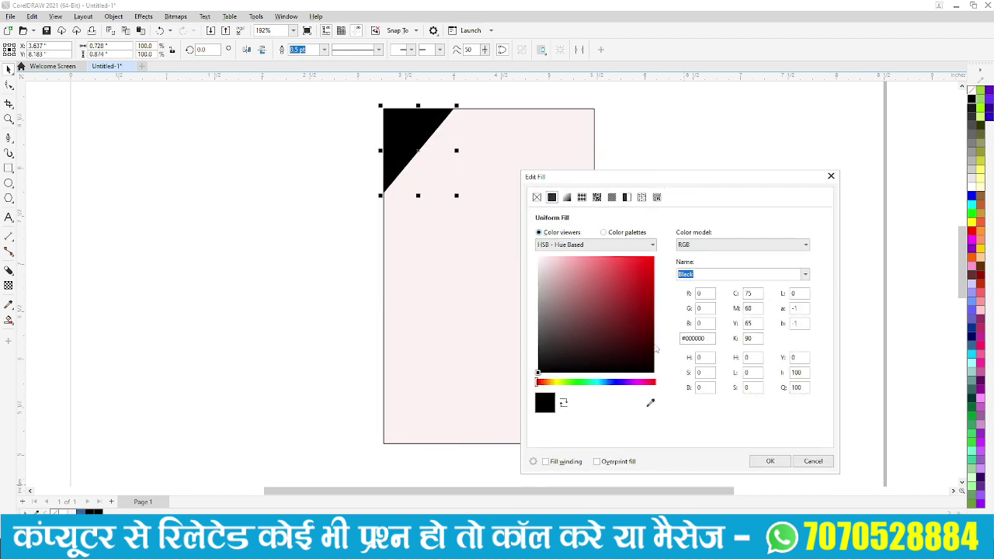
{"action": "left_click", "coordinate": [614, 382]}
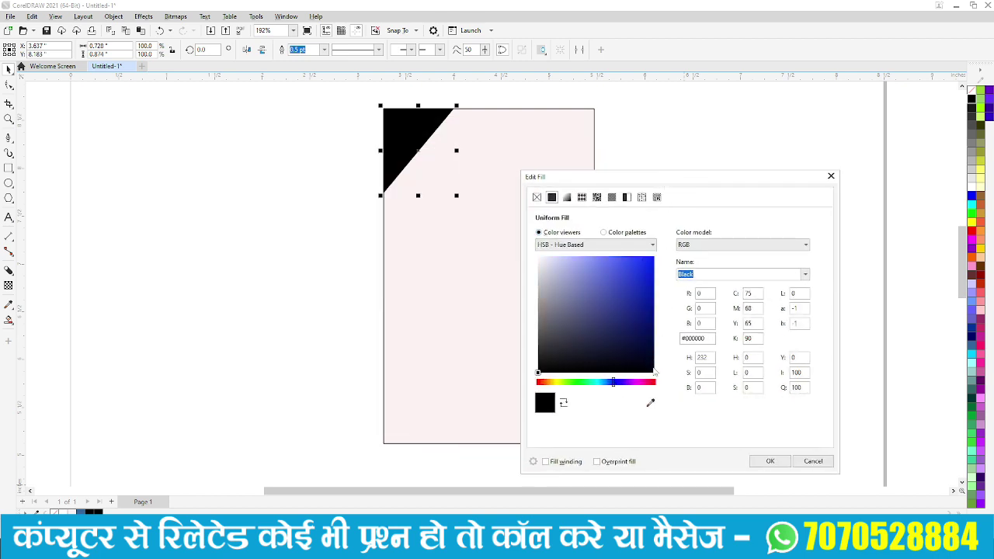
{"action": "left_click", "coordinate": [654, 371]}
{"action": "left_click", "coordinate": [757, 466]}
- Enlarge the dark triangle to 122.5% and nudge it to overhang the card's corner
{"action": "left_click", "coordinate": [719, 366]}
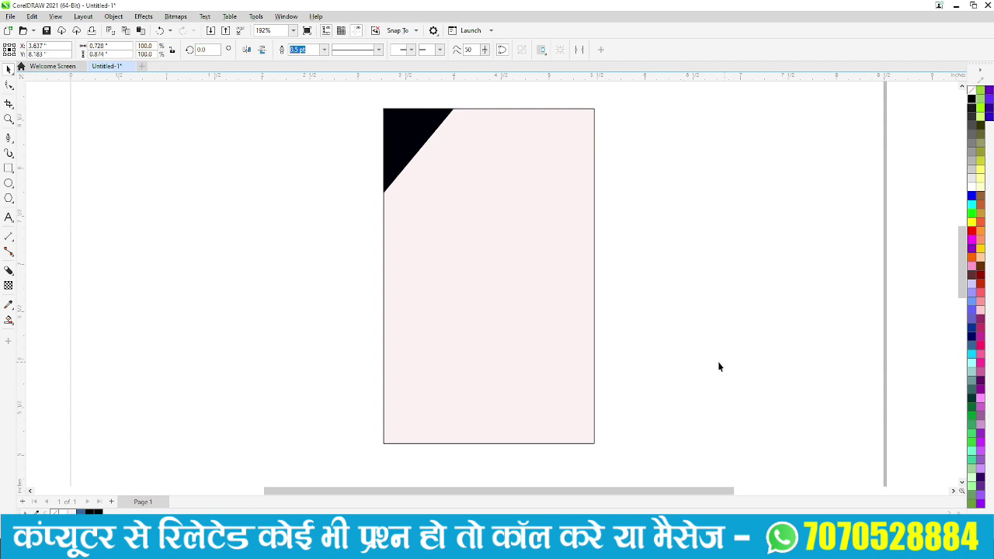
{"action": "left_click", "coordinate": [413, 146]}
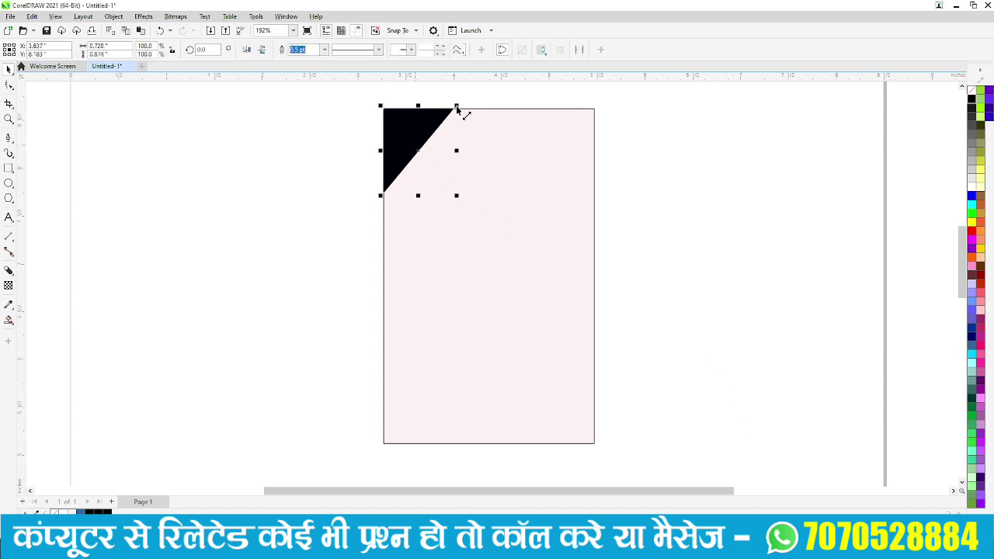
{"action": "left_click_drag", "start_coordinate": [457, 107], "coordinate": [471, 104]}
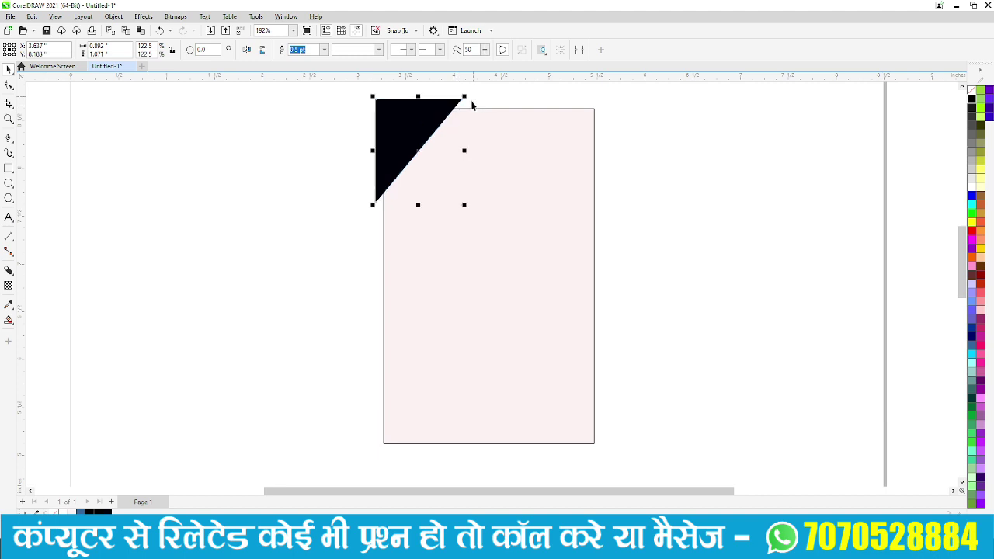
{"action": "left_click_drag", "start_coordinate": [421, 124], "coordinate": [424, 127]}
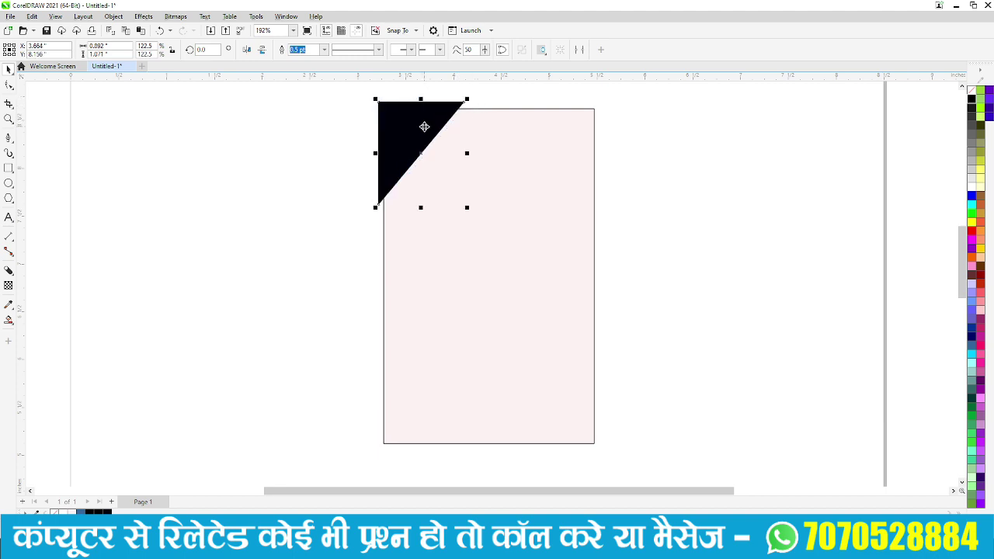
{"action": "scroll", "coordinate": [424, 126], "scroll_direction": "up", "scroll_amount": 2}
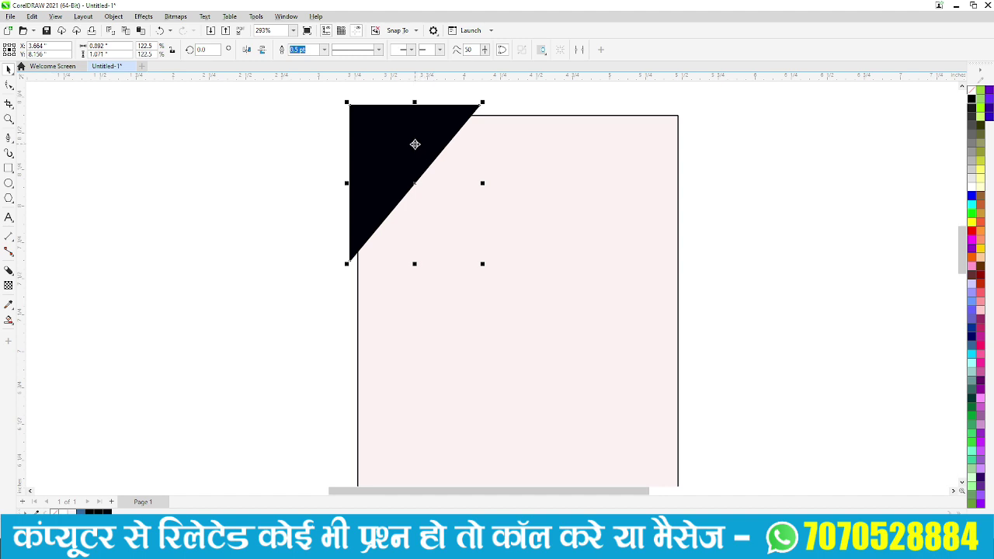
{"action": "left_click_drag", "start_coordinate": [414, 145], "coordinate": [424, 151]}
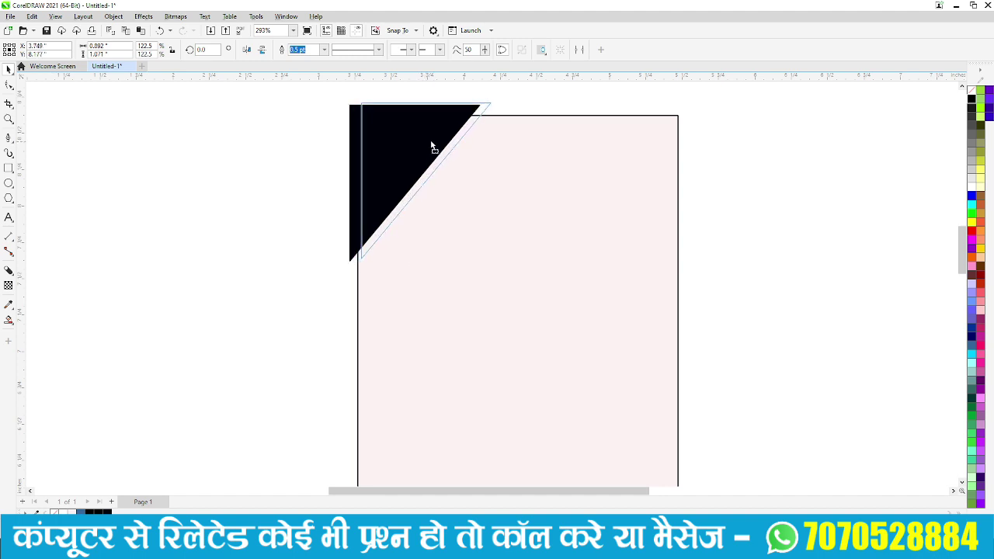
- Duplicate the triangle slightly right, give it orange-red fill and outline, and send it behind the black one
{"action": "left_click_drag", "start_coordinate": [425, 148], "coordinate": [432, 140]}
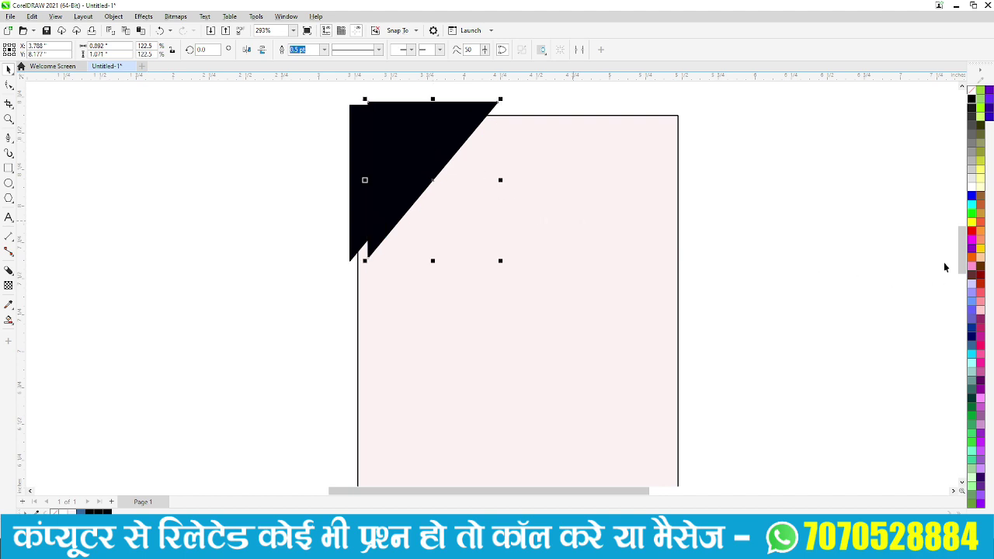
{"action": "left_click", "coordinate": [980, 224]}
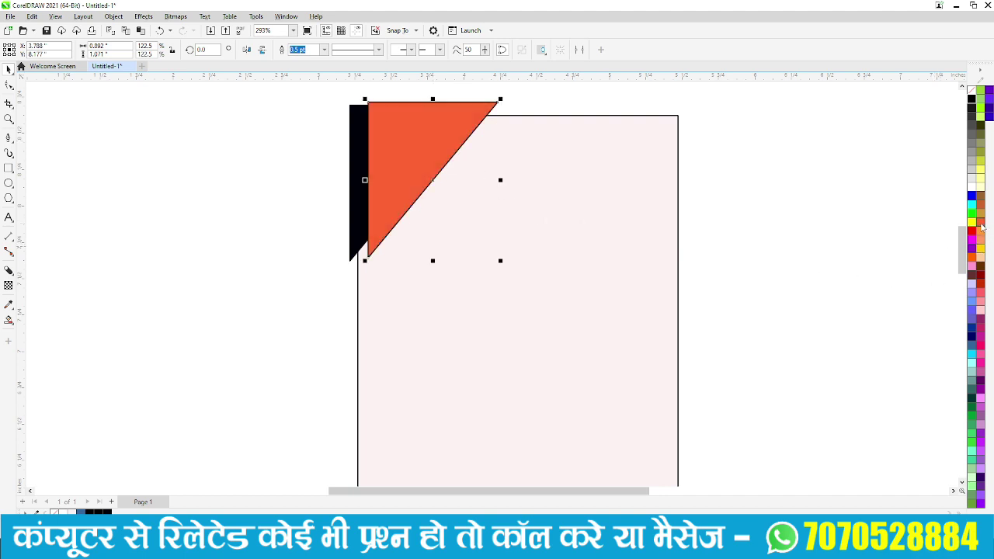
{"action": "right_click", "coordinate": [980, 225]}
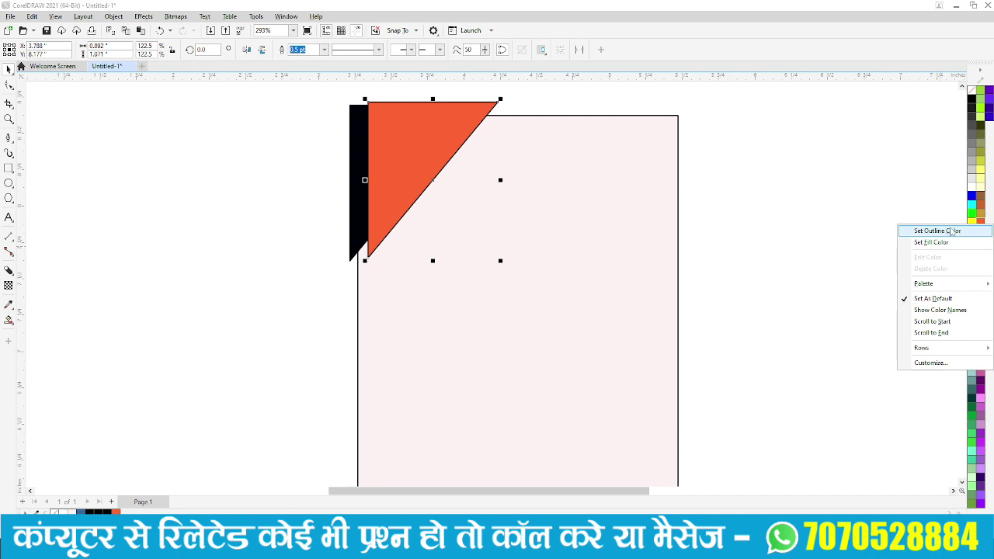
{"action": "left_click", "coordinate": [952, 232]}
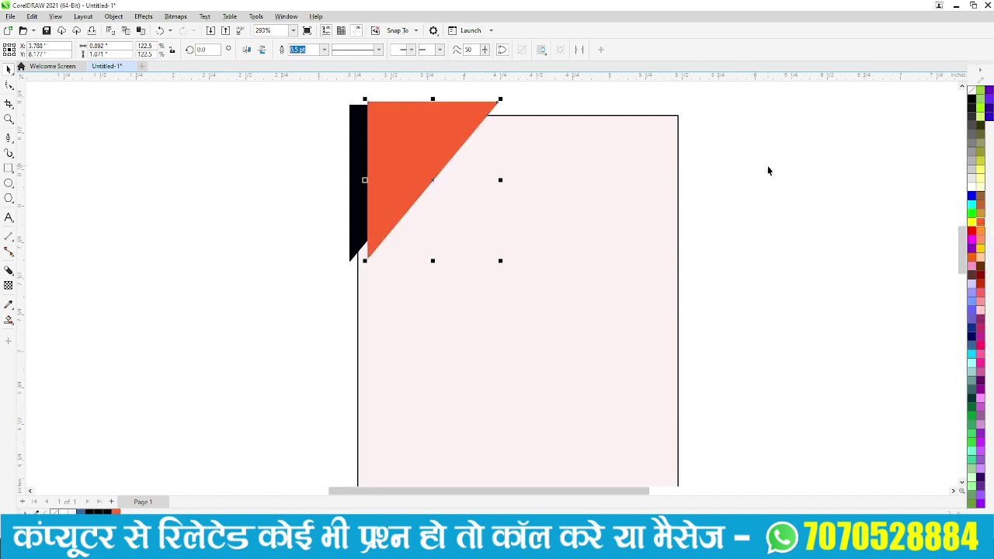
{"action": "key", "text": "ctrl+Page_Down"}
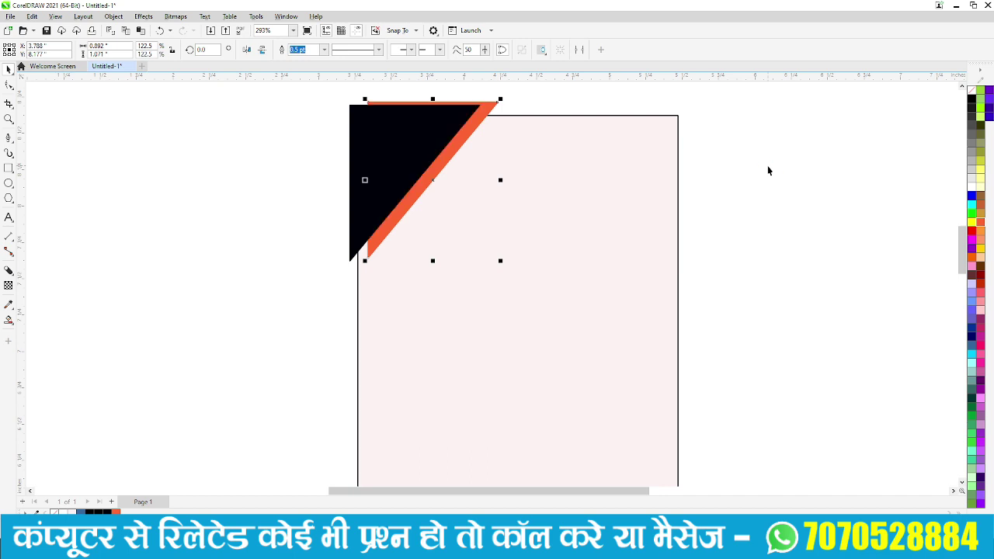
{"action": "left_click", "coordinate": [747, 136]}
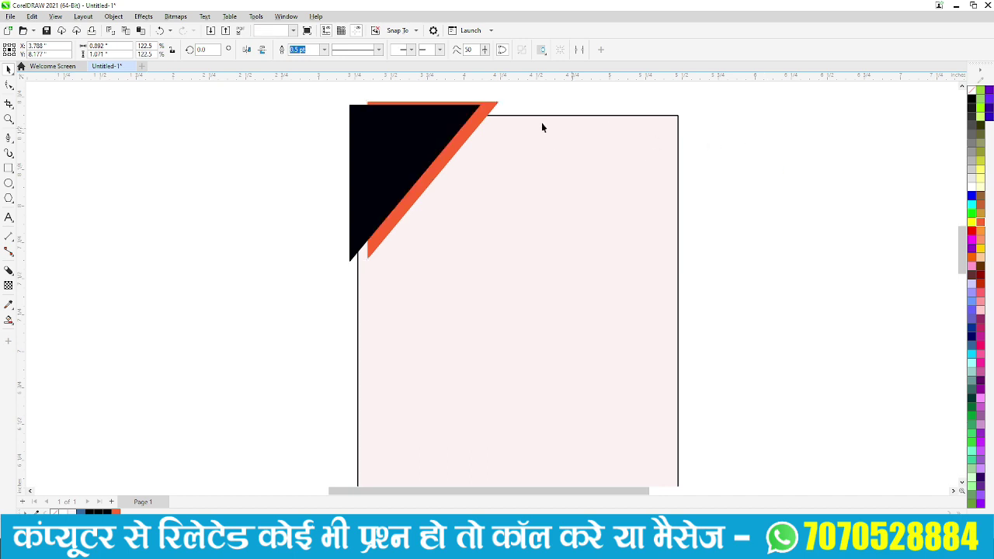
{"action": "left_click", "coordinate": [476, 128]}
- Copy the orange triangle down-left and shift the upper orange stripe slightly left
{"action": "left_click_drag", "start_coordinate": [474, 129], "coordinate": [429, 208]}
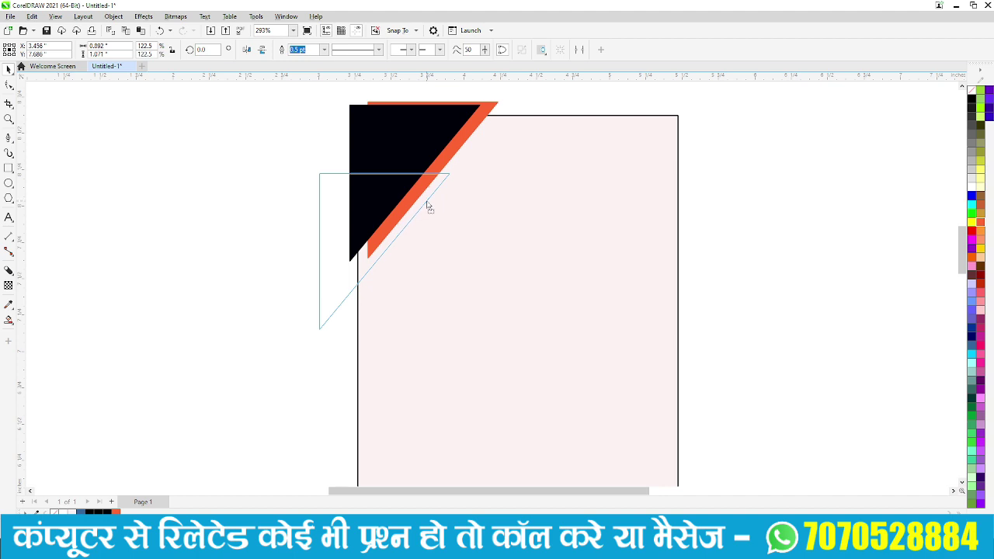
{"action": "left_click_drag", "start_coordinate": [427, 205], "coordinate": [427, 205]}
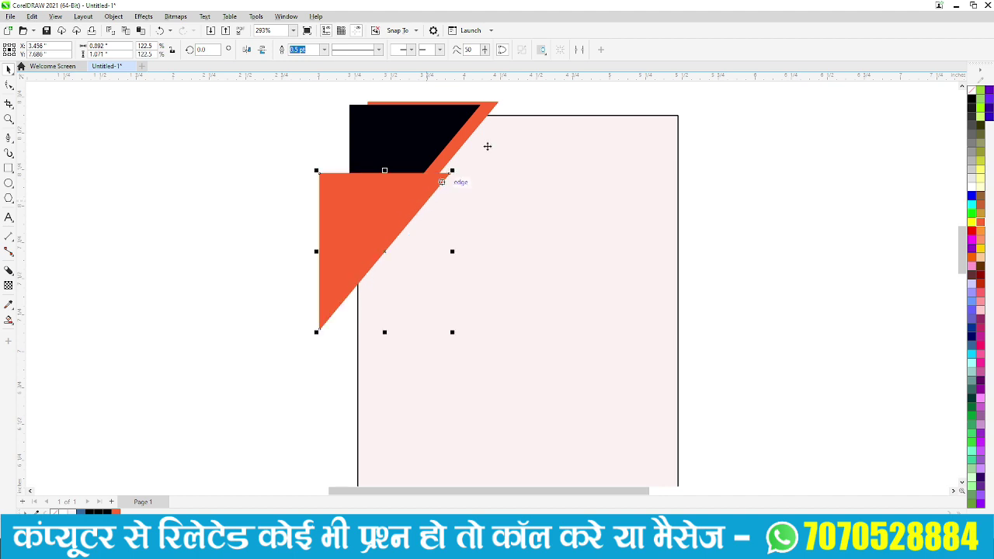
{"action": "left_click", "coordinate": [548, 99]}
{"action": "left_click", "coordinate": [487, 116]}
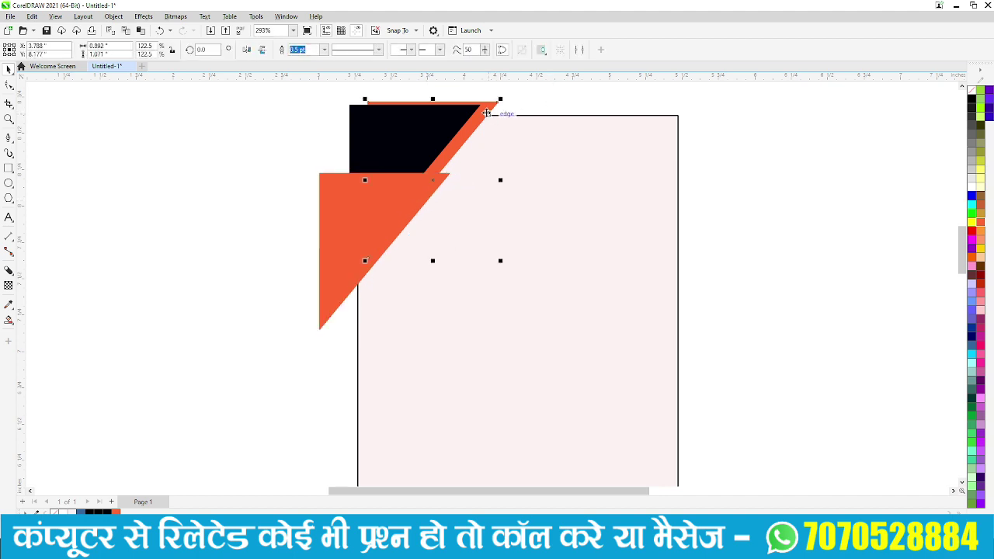
{"action": "left_click_drag", "start_coordinate": [487, 114], "coordinate": [481, 115]}
- Reshape the lower triangle so its top-right node meets the black triangle's diagonal edge
{"action": "left_click", "coordinate": [521, 191]}
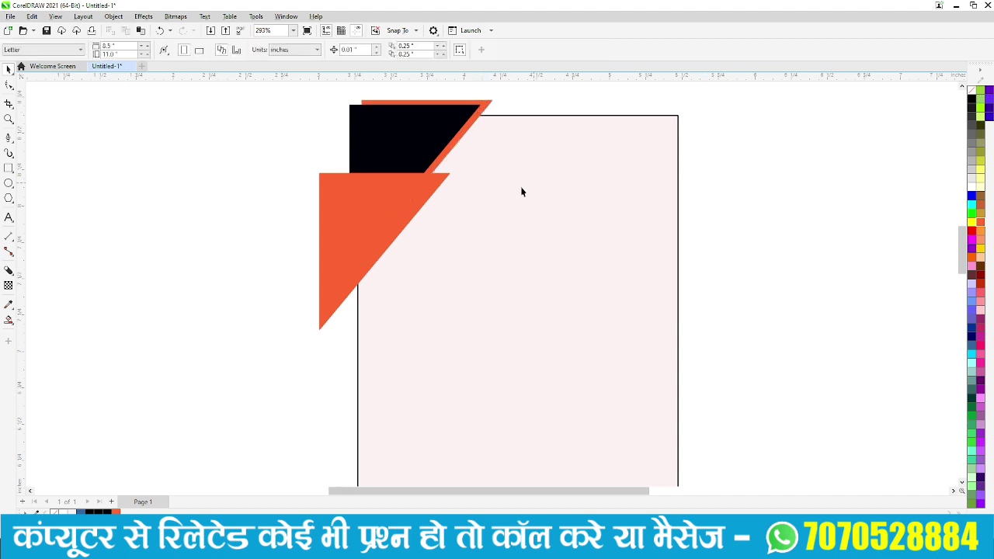
{"action": "left_click", "coordinate": [408, 203]}
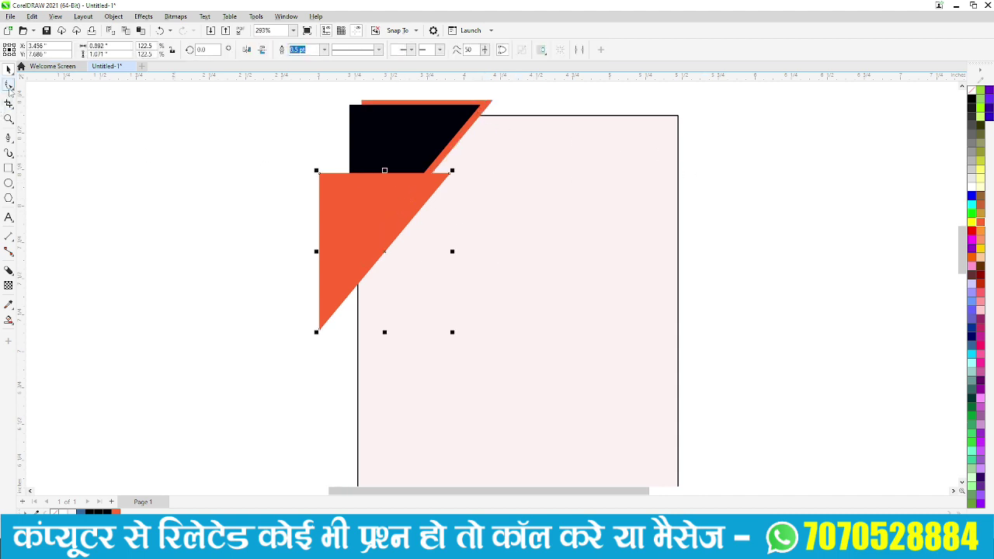
{"action": "left_click", "coordinate": [10, 87]}
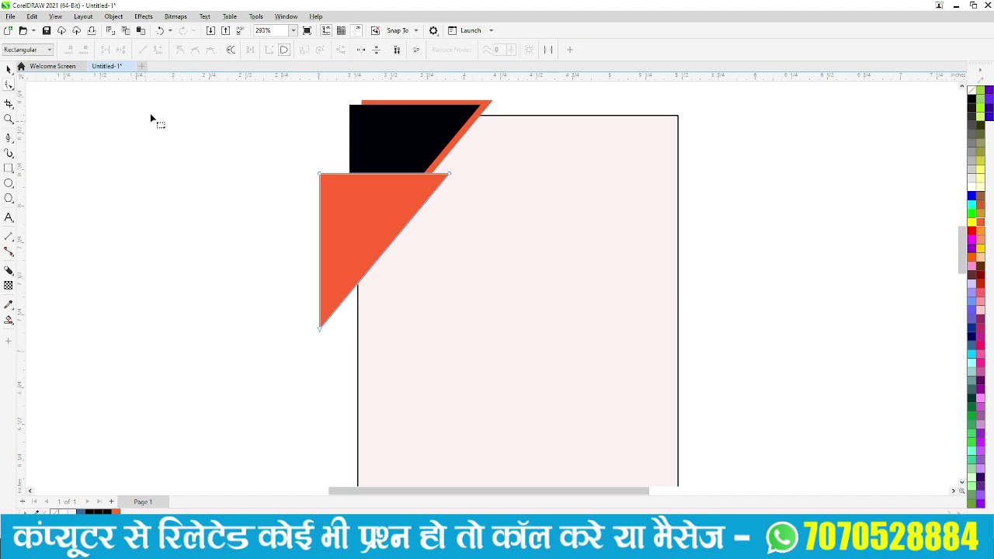
{"action": "left_click", "coordinate": [449, 175]}
{"action": "left_click_drag", "start_coordinate": [449, 174], "coordinate": [439, 162]}
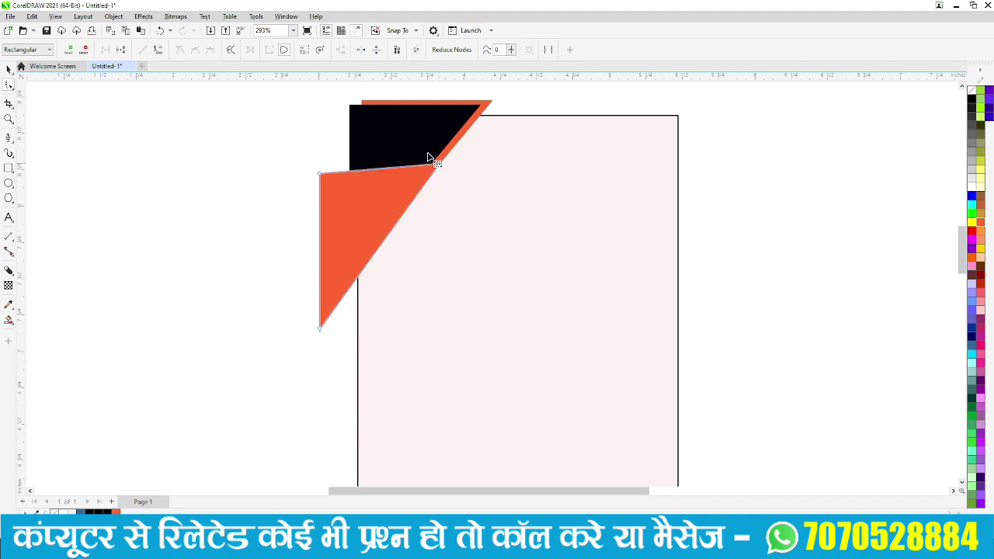
{"action": "left_click", "coordinate": [9, 69]}
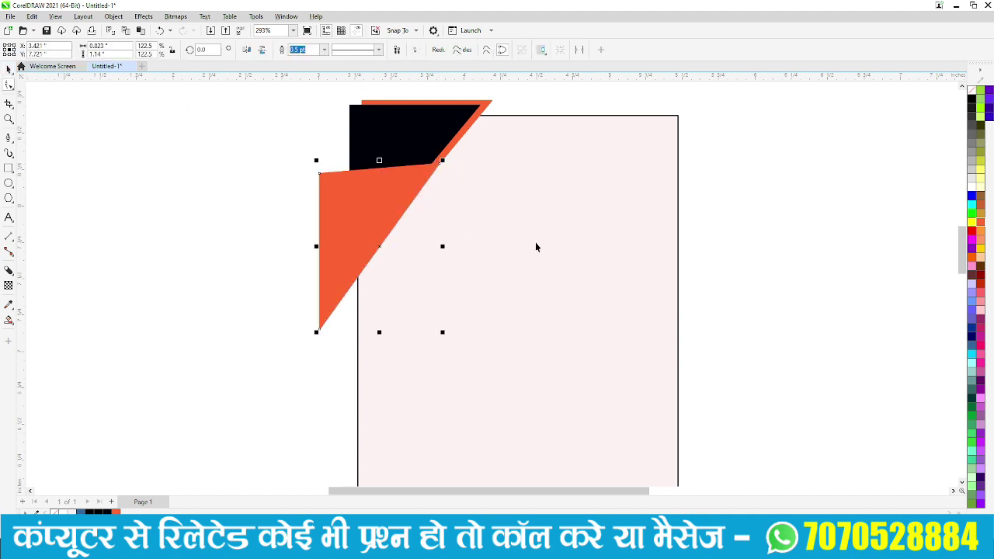
- Give the lower triangle red fill and outline and send it back two layers
{"action": "left_click", "coordinate": [972, 230]}
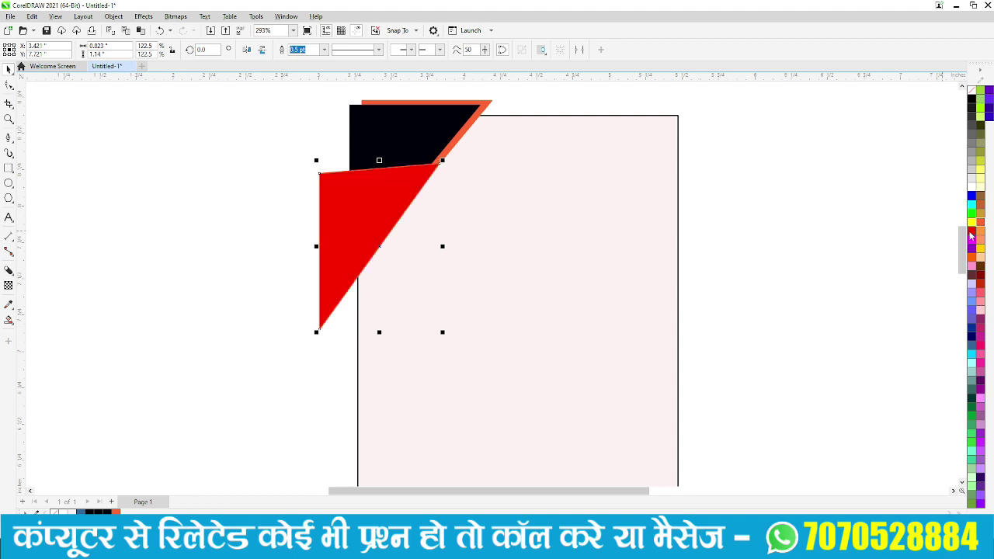
{"action": "right_click", "coordinate": [972, 232]}
{"action": "left_click", "coordinate": [961, 240]}
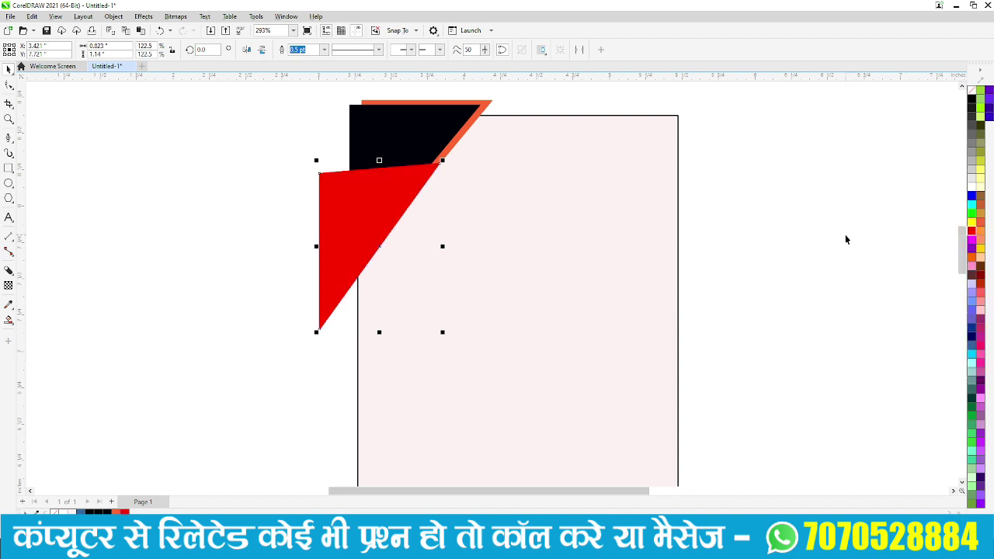
{"action": "key", "text": "ctrl+Page_Down"}
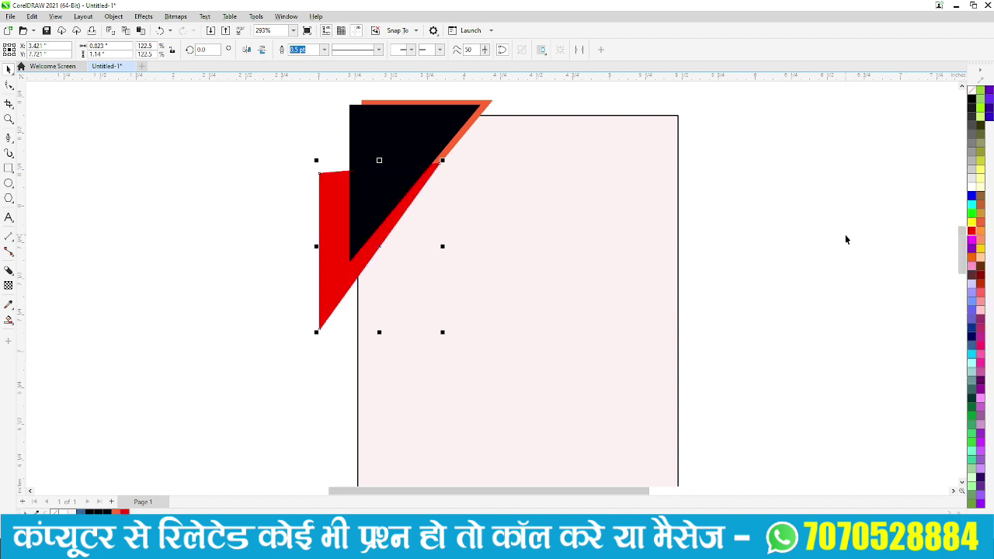
{"action": "key", "text": "ctrl+Page_Down"}
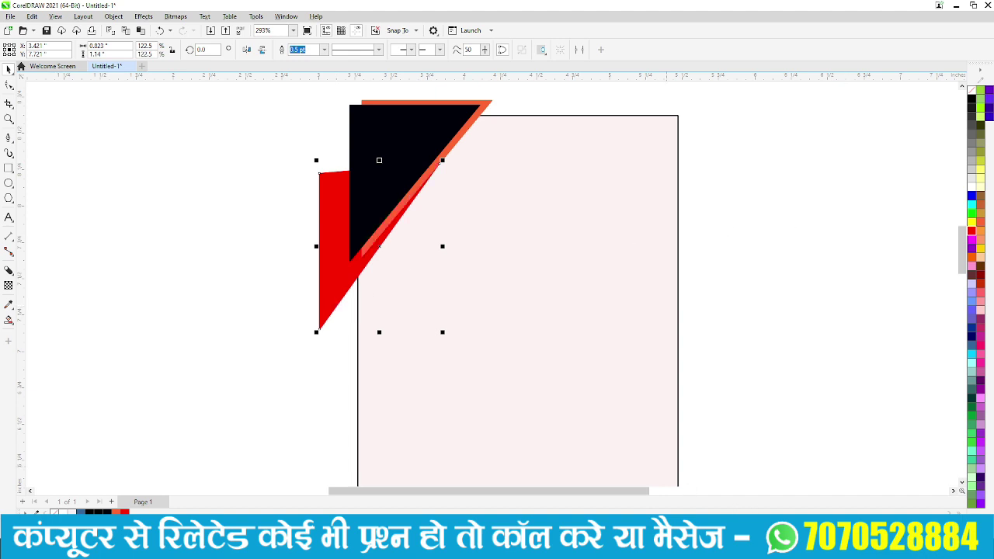
- Change the lower triangle's fill to yellow #FFC300, remove its outline, and nudge it down
{"action": "key", "text": "shift+F11"}
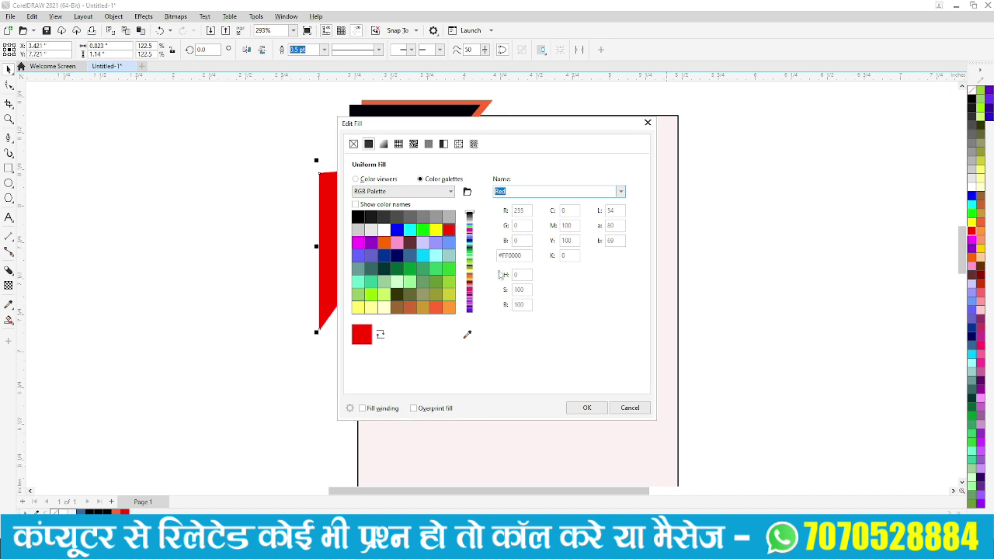
{"action": "left_click_drag", "start_coordinate": [448, 125], "coordinate": [672, 160]}
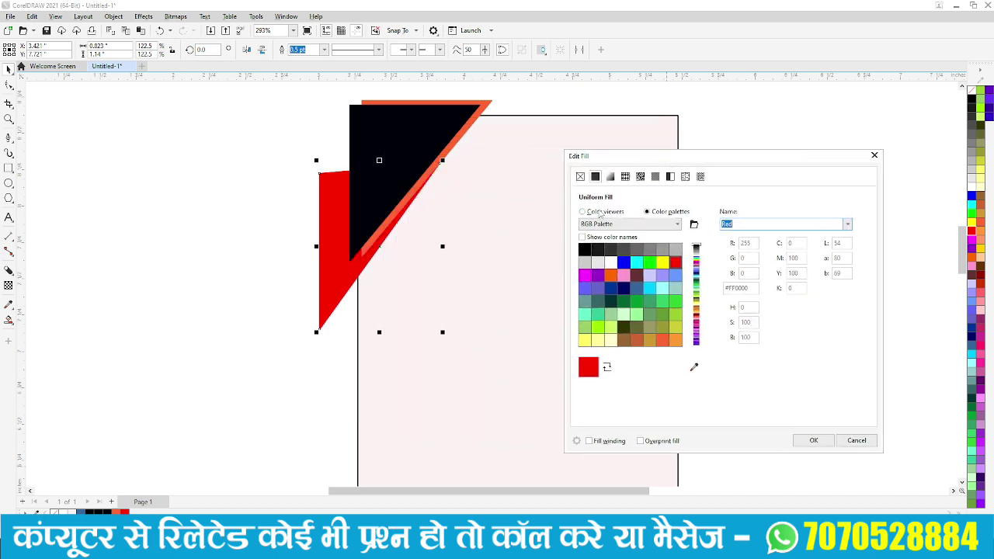
{"action": "left_click", "coordinate": [601, 213]}
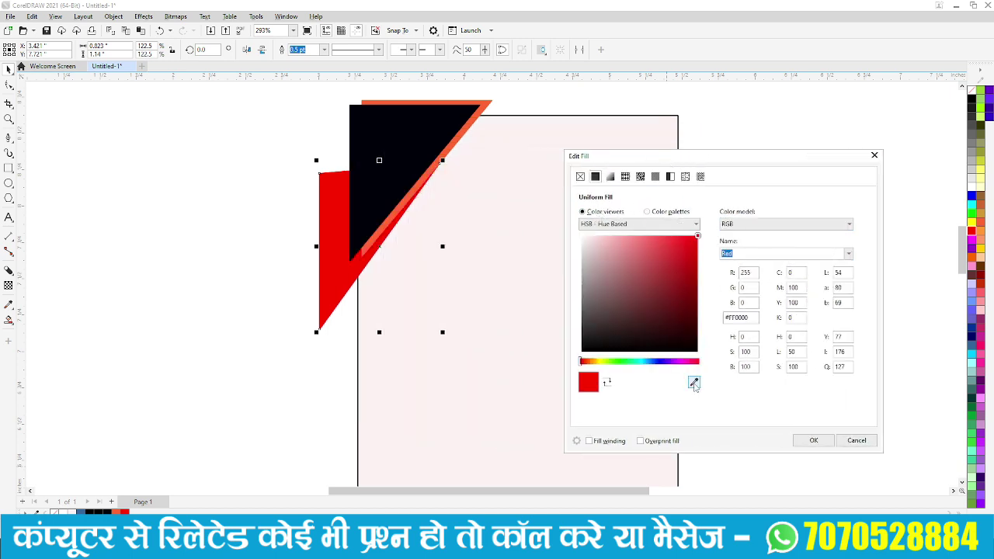
{"action": "left_click", "coordinate": [595, 361]}
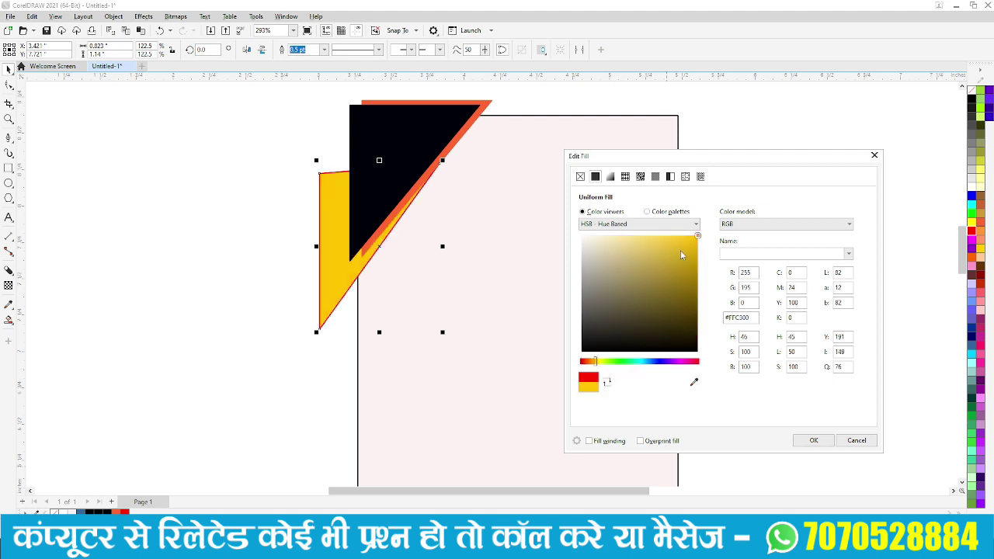
{"action": "left_click", "coordinate": [810, 441]}
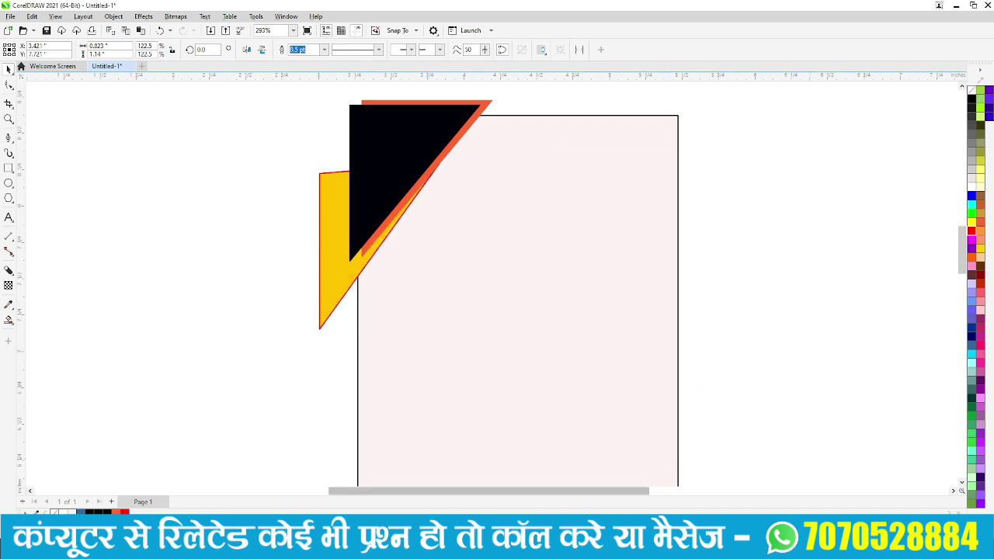
{"action": "right_click", "coordinate": [971, 90]}
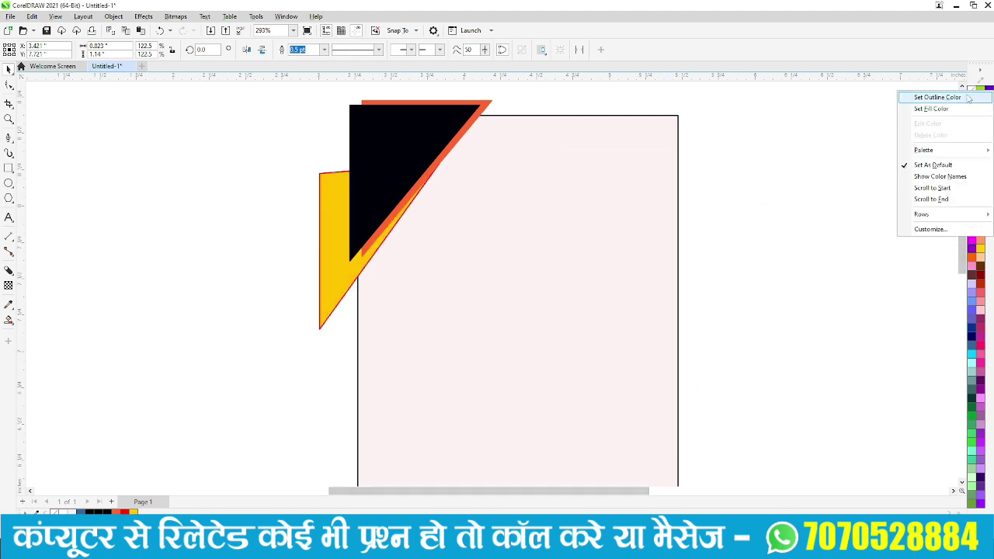
{"action": "left_click", "coordinate": [924, 96]}
{"action": "key", "text": "Down"}
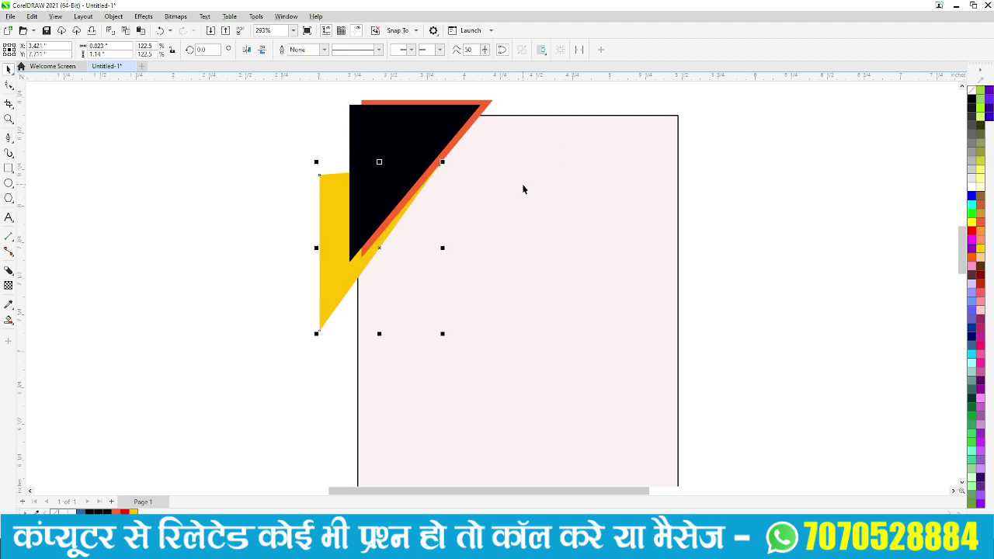
{"action": "key", "text": "Down"}
- Scale the orange triangle to 135.4% and rotate it about 4° so its stripe fans out
{"action": "left_click", "coordinate": [233, 201]}
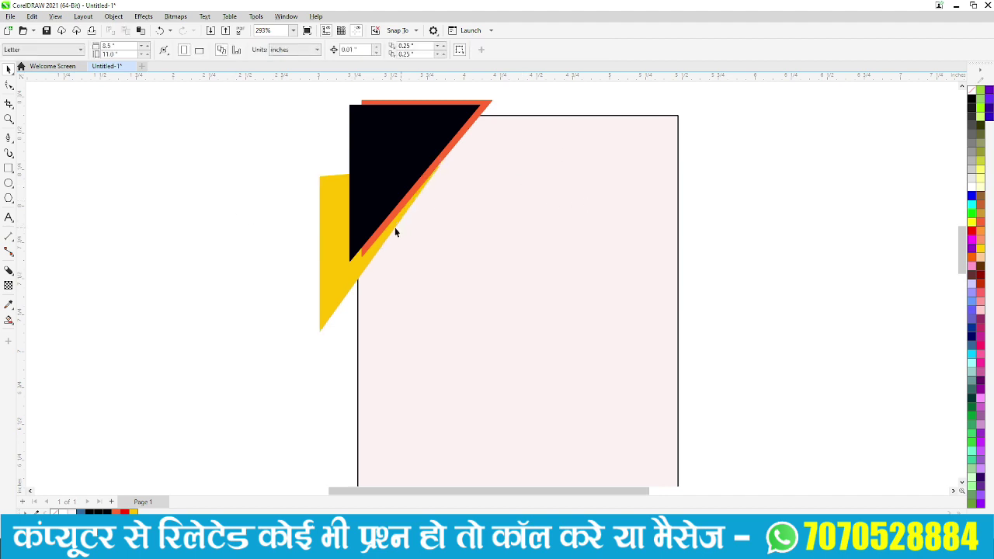
{"action": "left_click", "coordinate": [385, 232]}
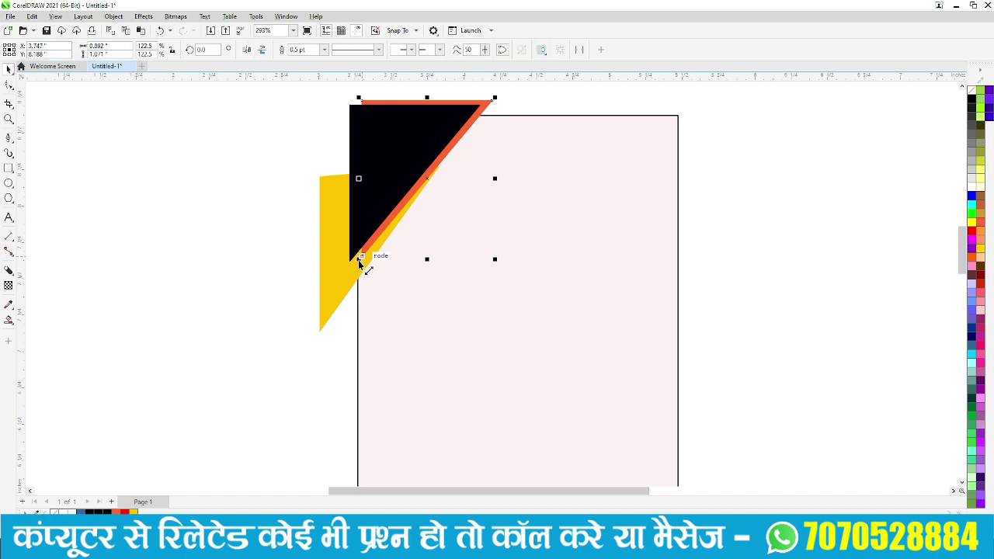
{"action": "left_click_drag", "start_coordinate": [353, 272], "coordinate": [346, 284]}
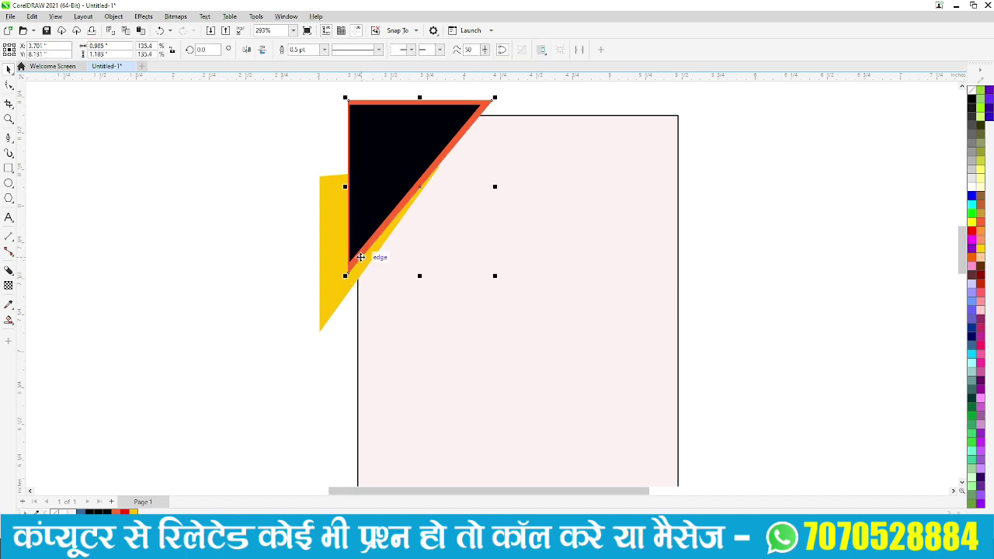
{"action": "left_click", "coordinate": [357, 264]}
{"action": "left_click_drag", "start_coordinate": [343, 275], "coordinate": [337, 272]}
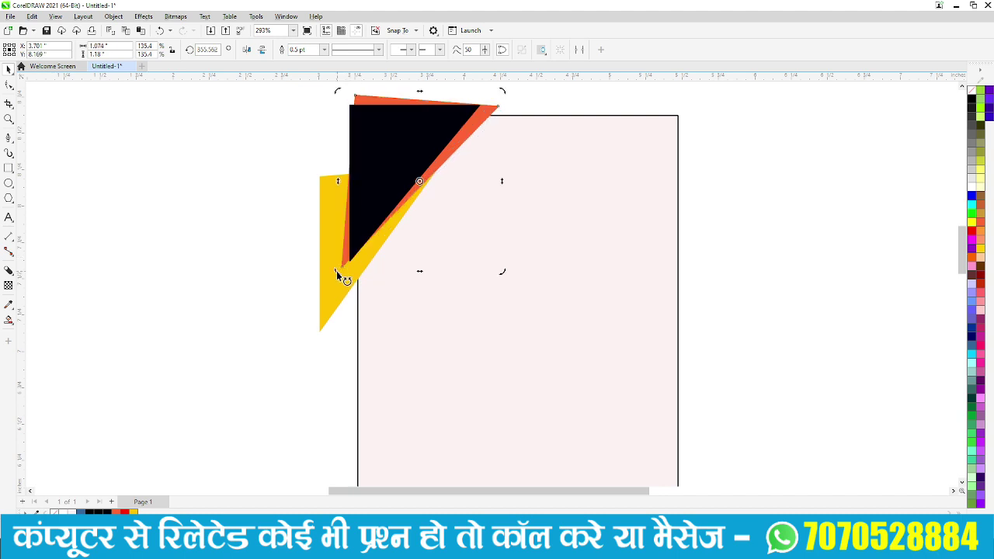
{"action": "left_click", "coordinate": [262, 199]}
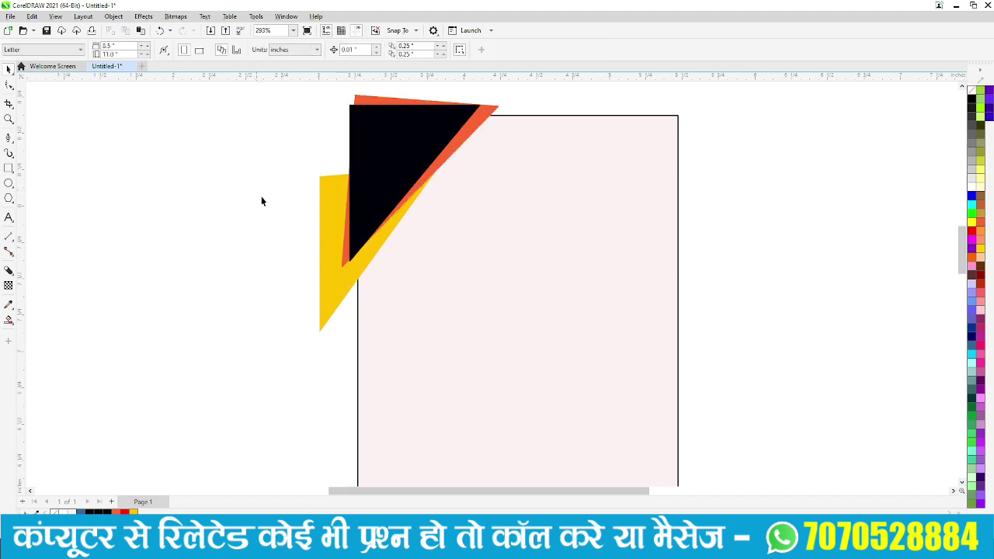
{"action": "scroll", "coordinate": [264, 203], "scroll_direction": "down", "scroll_amount": 2}
{"action": "scroll", "coordinate": [266, 207], "scroll_direction": "down", "scroll_amount": 1}
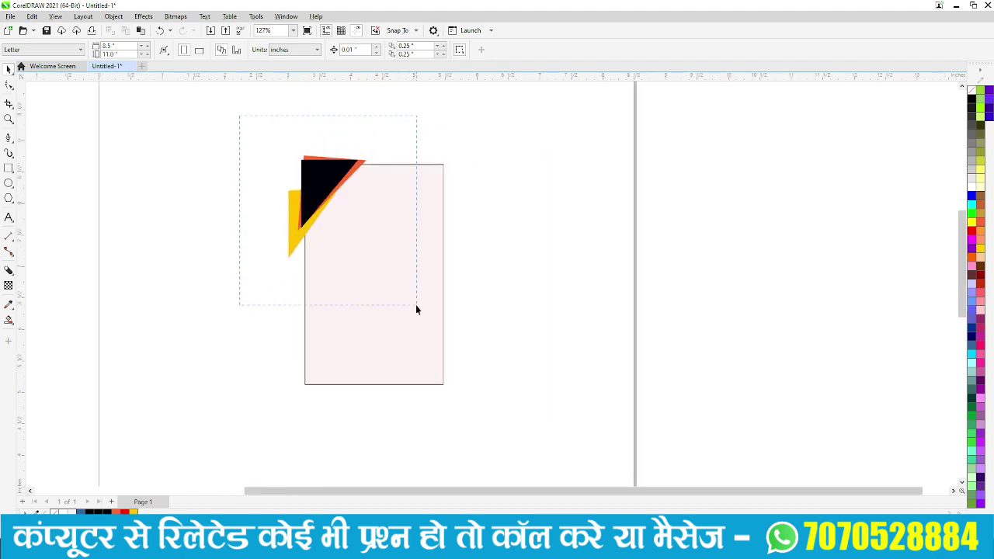
- Group the three corner triangles, PowerClip them inside the pink card, and open the clip for editing
{"action": "left_click_drag", "start_coordinate": [240, 115], "coordinate": [416, 309]}
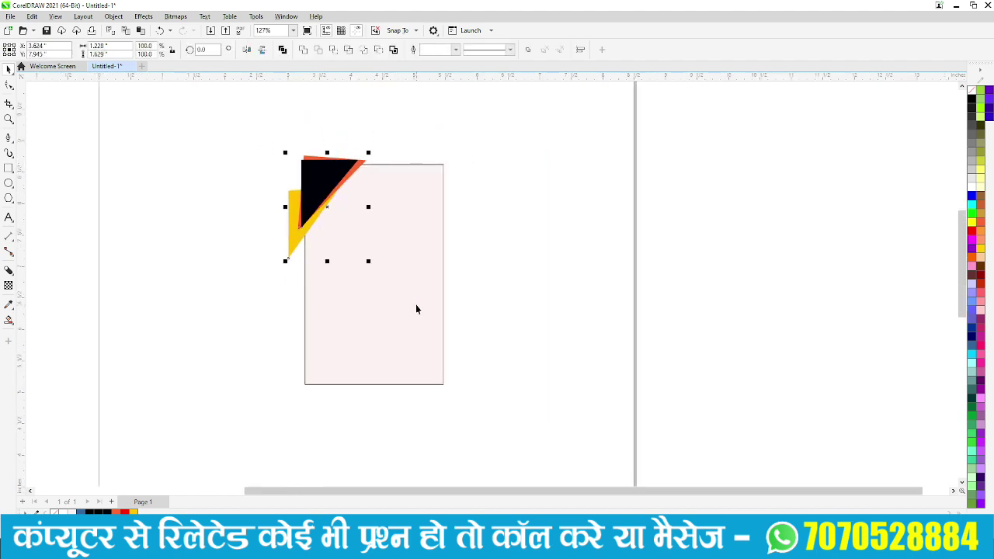
{"action": "key", "text": "ctrl+g"}
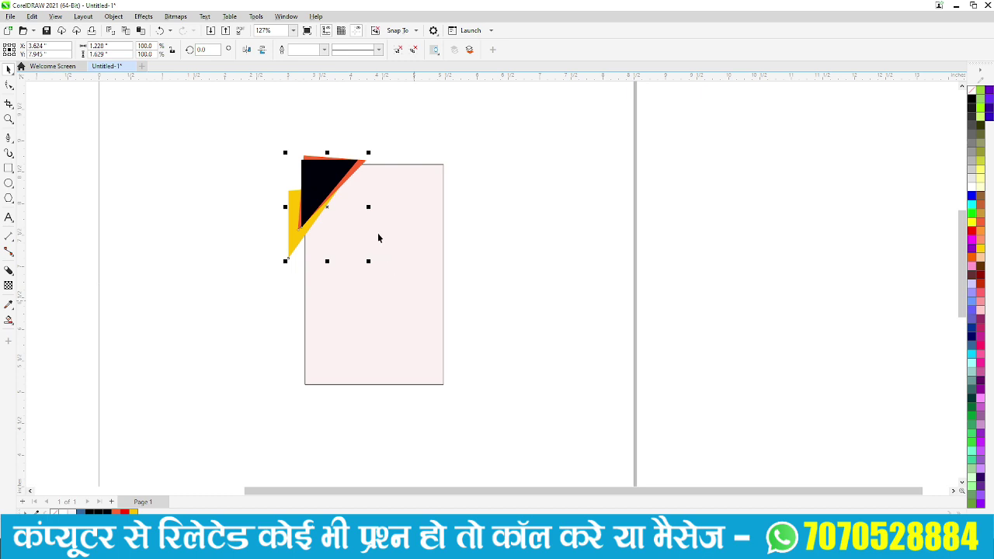
{"action": "right_click", "coordinate": [330, 177]}
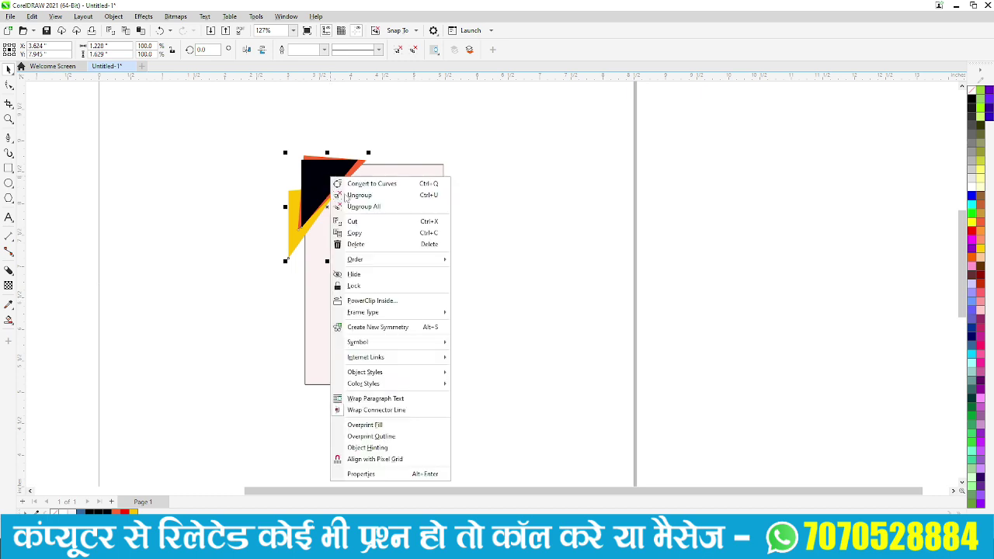
{"action": "left_click", "coordinate": [383, 303]}
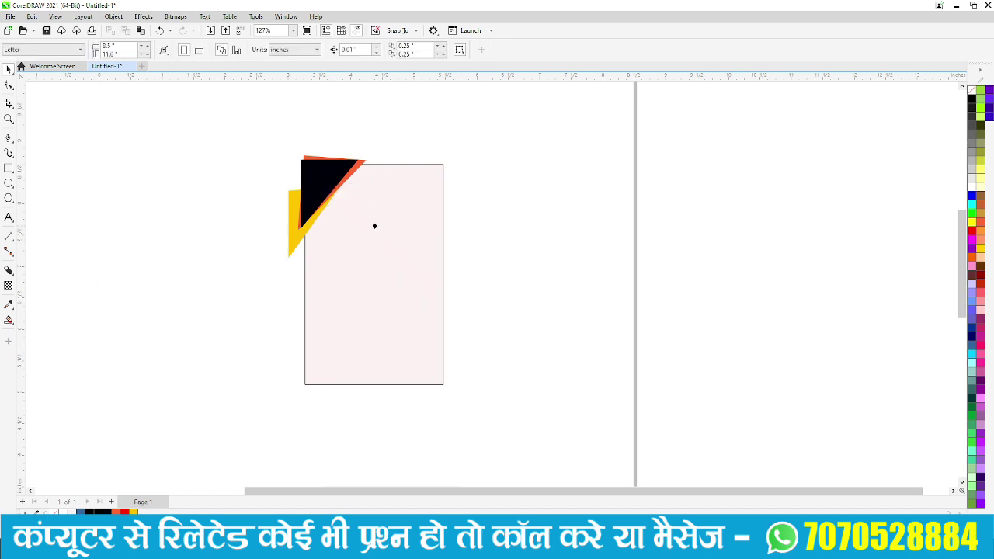
{"action": "left_click", "coordinate": [373, 164]}
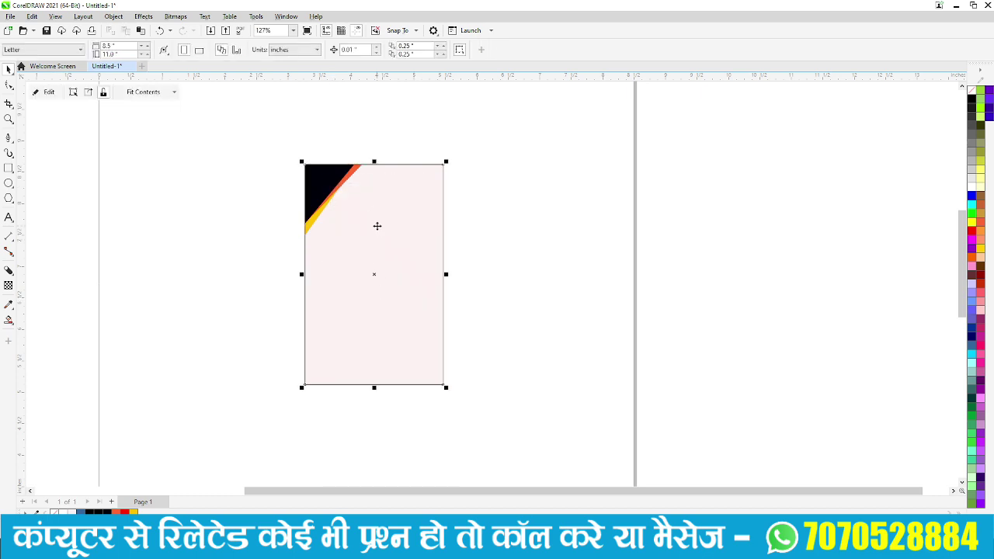
{"action": "left_click", "coordinate": [330, 182], "text": "ctrl"}
{"action": "scroll", "coordinate": [330, 148], "scroll_direction": "up", "scroll_amount": 2}
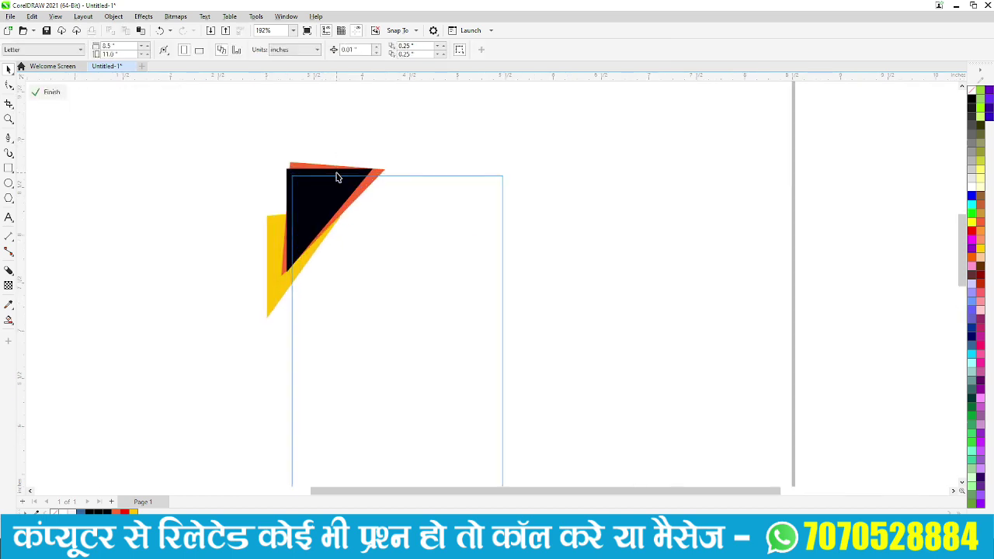
- Enlarge the corner triangle group and nudge it further into the card's corner
{"action": "left_click", "coordinate": [336, 177]}
{"action": "left_click_drag", "start_coordinate": [391, 161], "coordinate": [432, 139]}
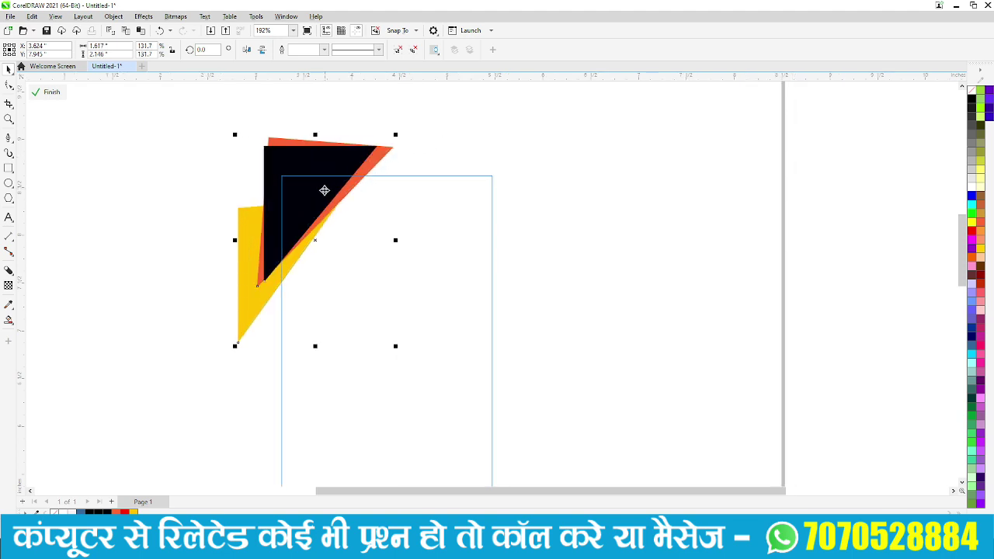
{"action": "left_click_drag", "start_coordinate": [324, 190], "coordinate": [332, 203]}
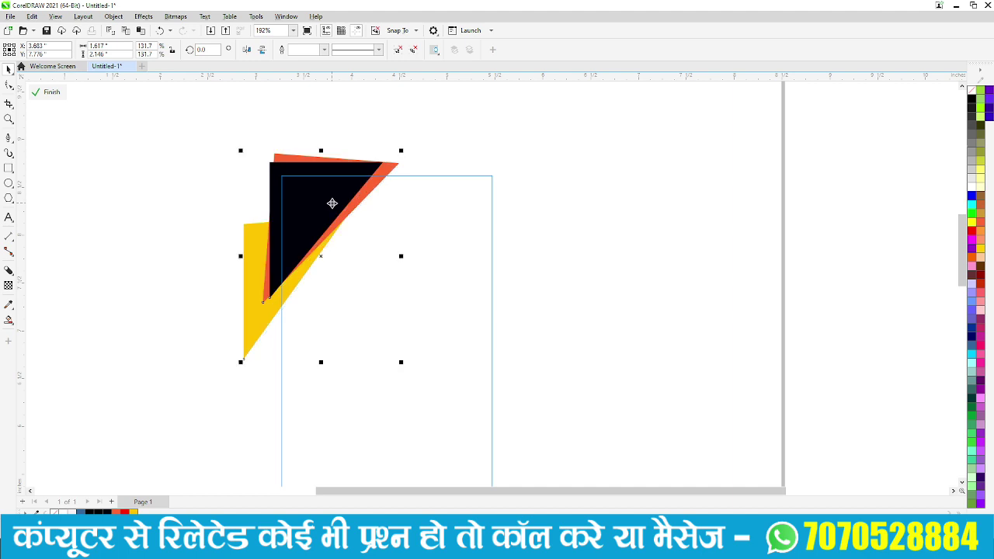
{"action": "scroll", "coordinate": [331, 203], "scroll_direction": "down", "scroll_amount": 2}
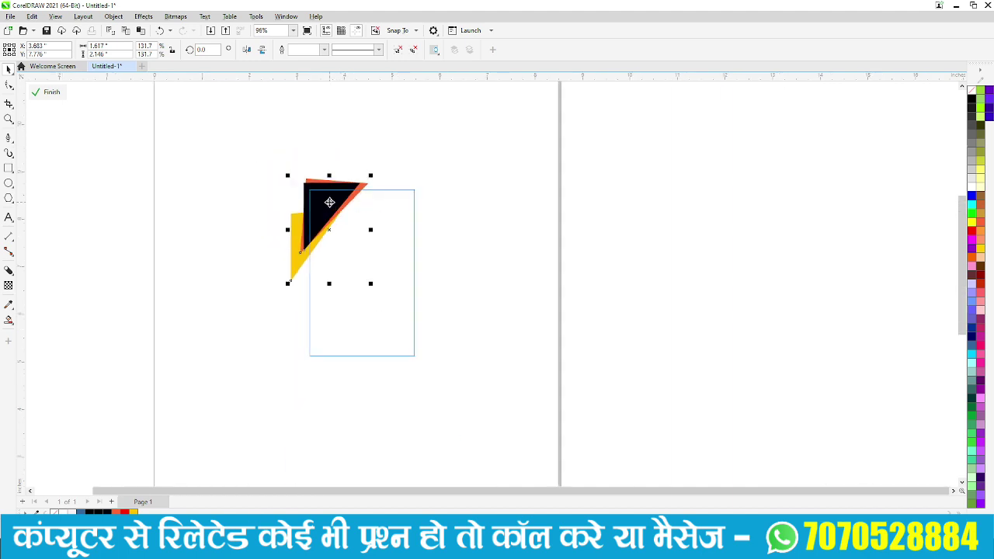
- Place a horizontally and vertically mirrored copy of the triangles in the card's bottom-right corner, then finish PowerClip editing
{"action": "left_click_drag", "start_coordinate": [330, 202], "coordinate": [392, 325]}
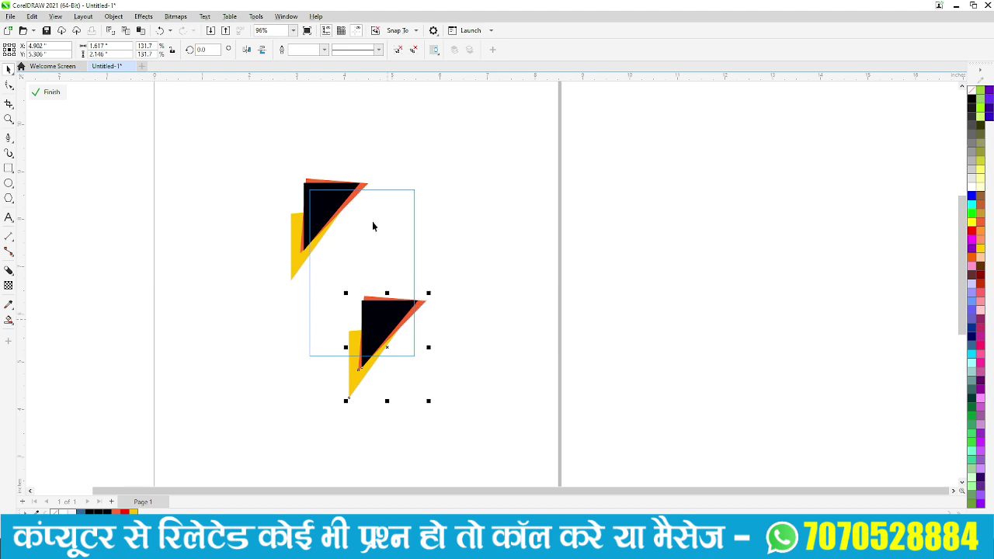
{"action": "left_click", "coordinate": [247, 50]}
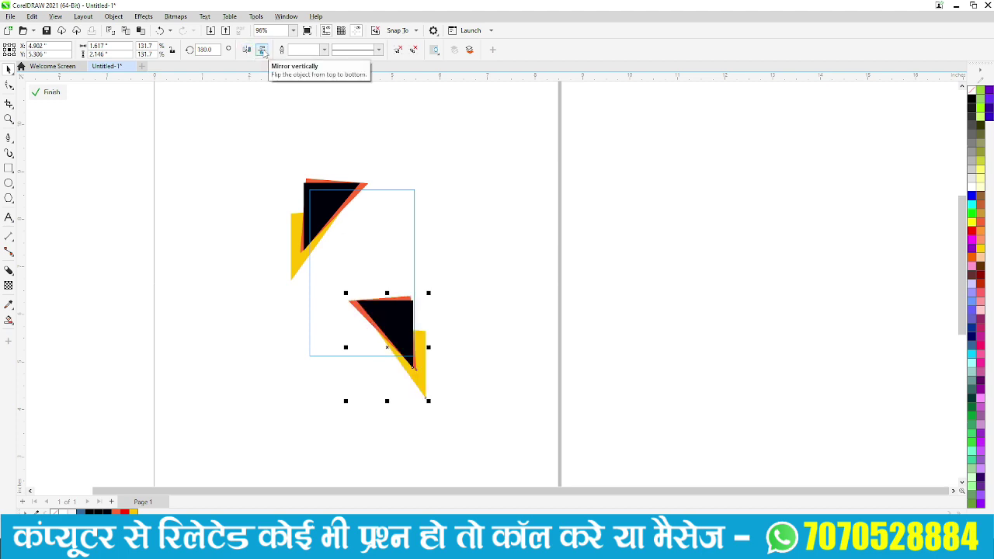
{"action": "left_click", "coordinate": [264, 51]}
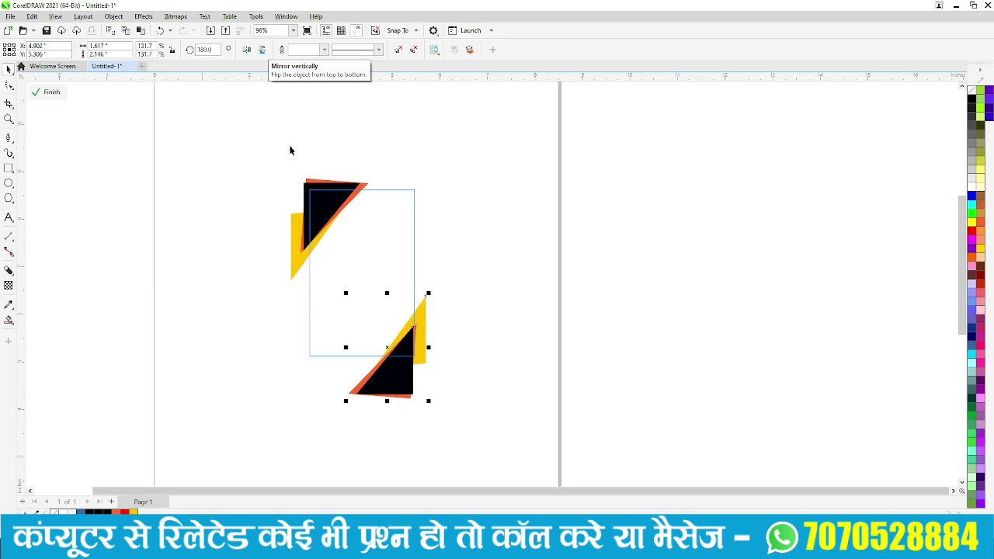
{"action": "mouse_move", "coordinate": [410, 390]}
{"action": "left_mouse_down"}
{"action": "mouse_move", "coordinate": [407, 345]}
{"action": "mouse_move", "coordinate": [427, 349]}
{"action": "left_mouse_up"}
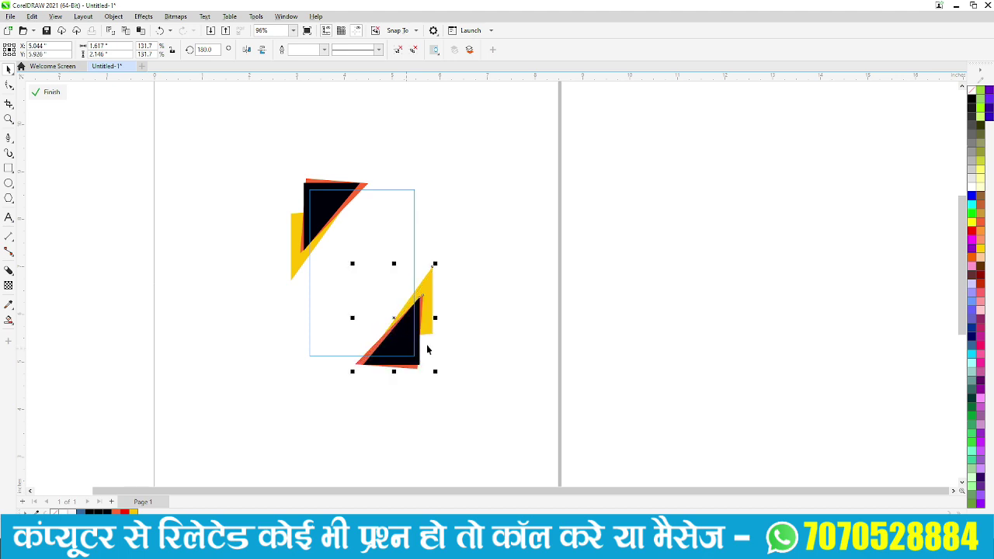
{"action": "left_click", "coordinate": [48, 92]}
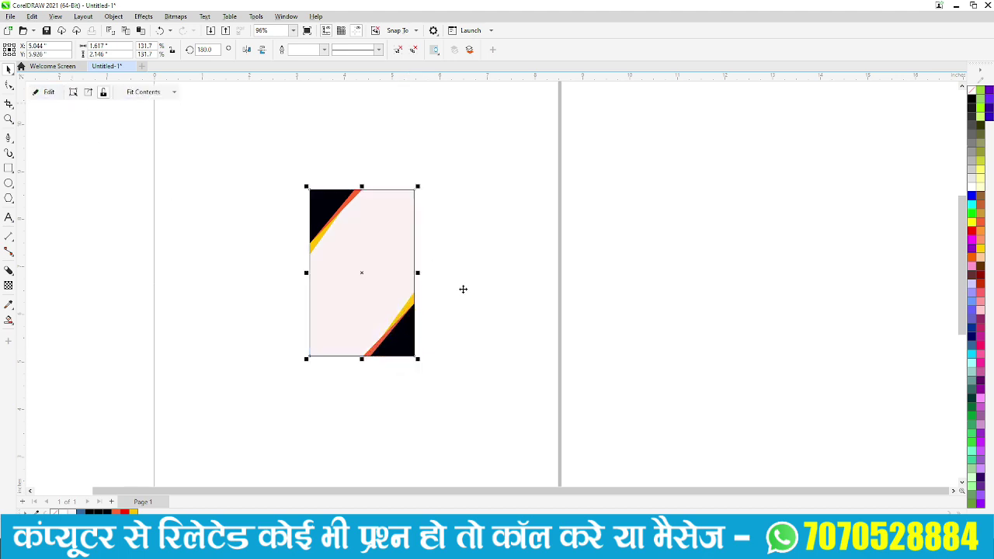
- Change the card's pale pink fill to white
{"action": "left_click", "coordinate": [508, 307]}
{"action": "scroll", "coordinate": [389, 334], "scroll_direction": "up", "scroll_amount": 2}
{"action": "scroll", "coordinate": [390, 327], "scroll_direction": "down", "scroll_amount": 1}
{"action": "scroll", "coordinate": [392, 326], "scroll_direction": "down", "scroll_amount": 1}
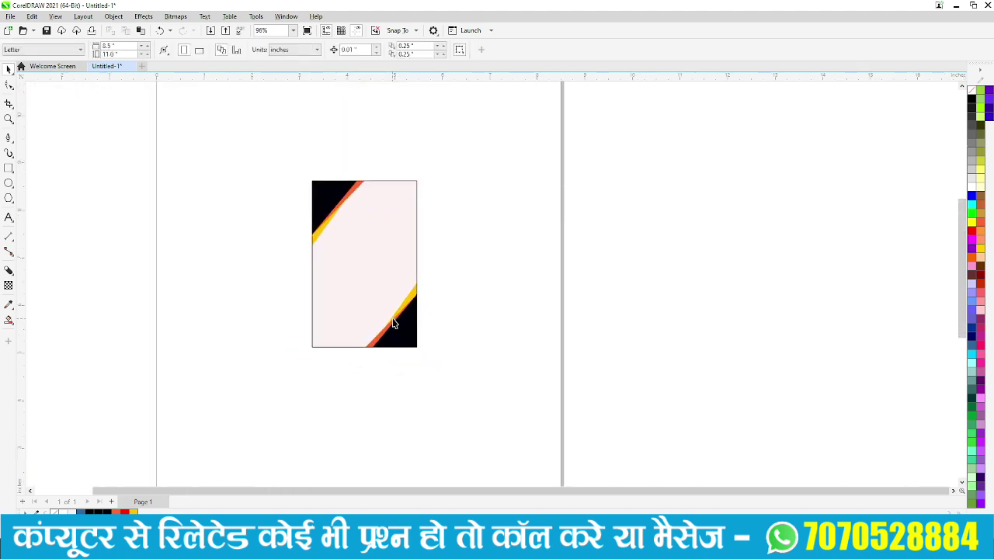
{"action": "left_click", "coordinate": [371, 266]}
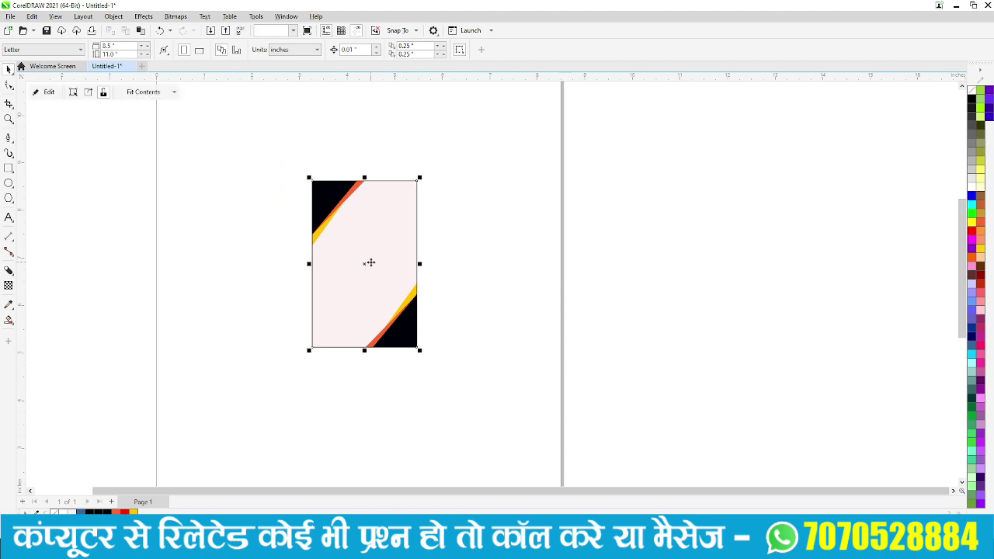
{"action": "right_click", "coordinate": [972, 189]}
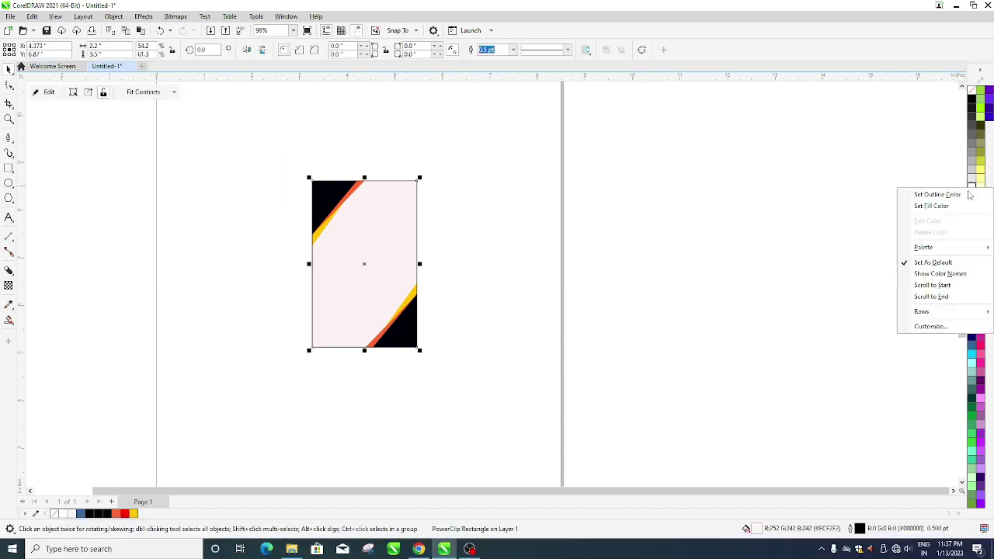
{"action": "right_click", "coordinate": [972, 188]}
{"action": "left_click", "coordinate": [972, 188]}
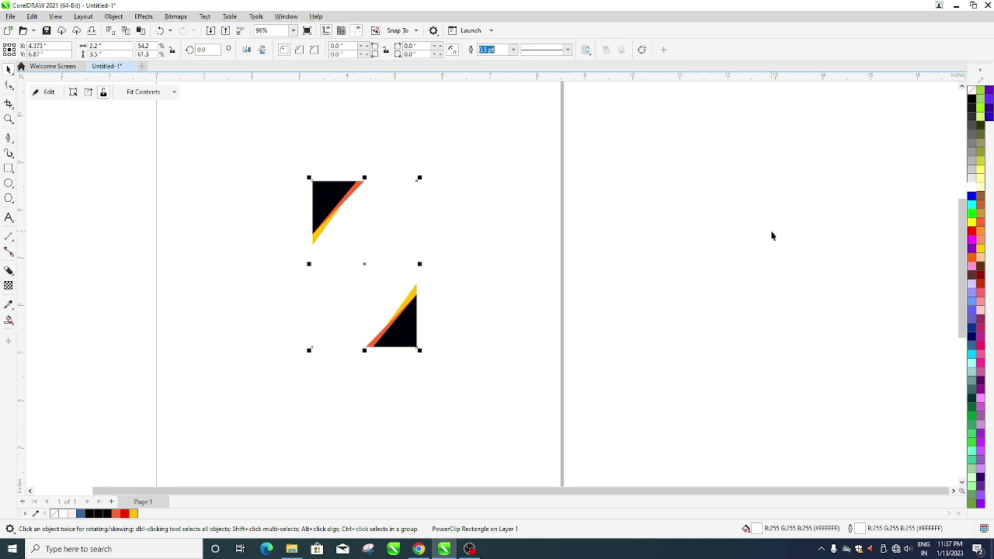
{"action": "left_click", "coordinate": [536, 268]}
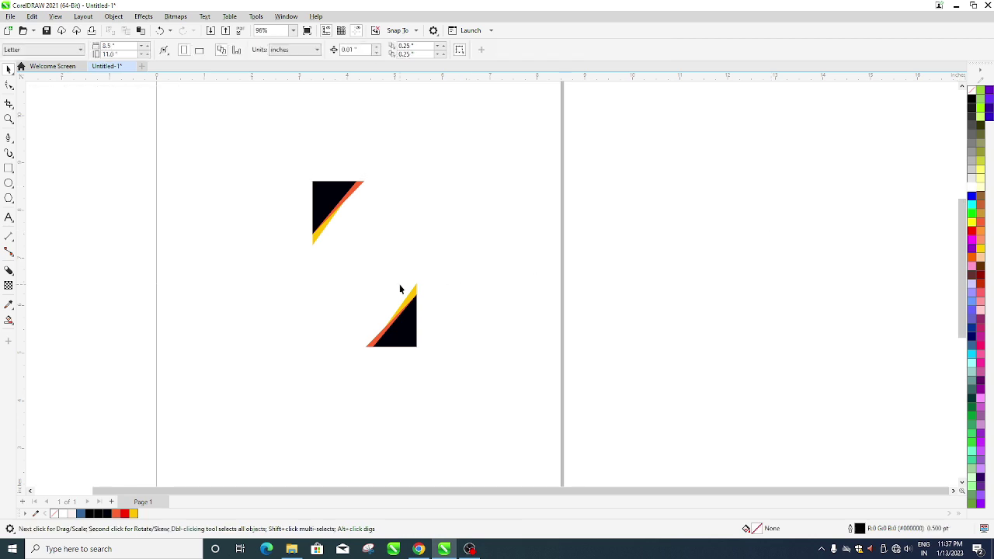
- Give the card a thin black outline
{"action": "right_click", "coordinate": [971, 101]}
{"action": "key", "text": "Escape"}
{"action": "left_click", "coordinate": [640, 276]}
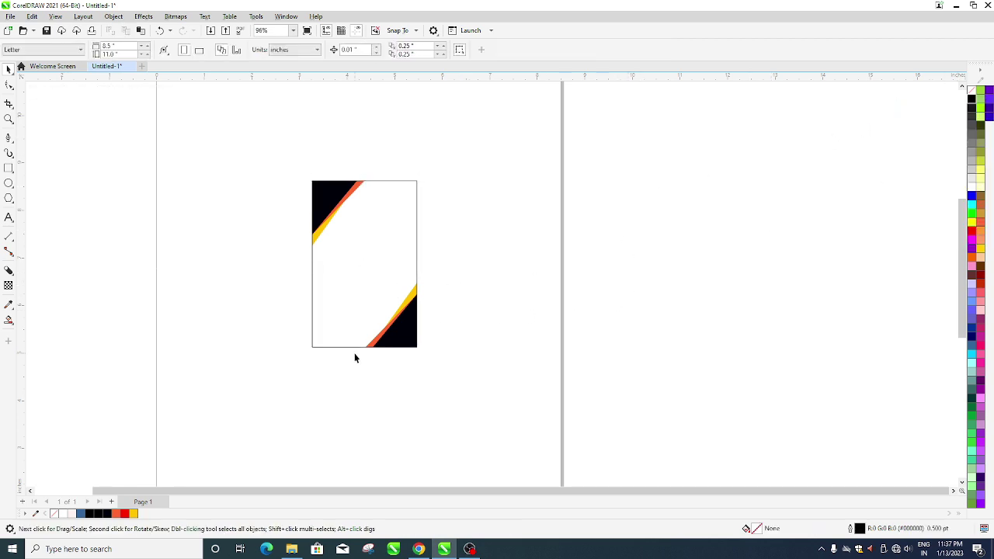
{"action": "scroll", "coordinate": [355, 358], "scroll_direction": "up", "scroll_amount": 1}
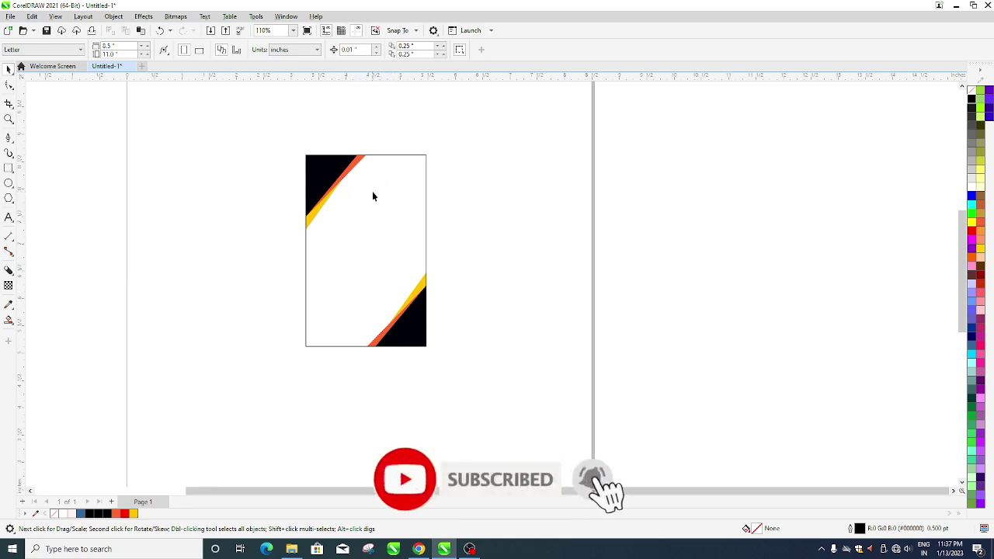
{"action": "scroll", "coordinate": [371, 153], "scroll_direction": "up", "scroll_amount": 1}
{"action": "scroll", "coordinate": [371, 153], "scroll_direction": "up", "scroll_amount": 2}
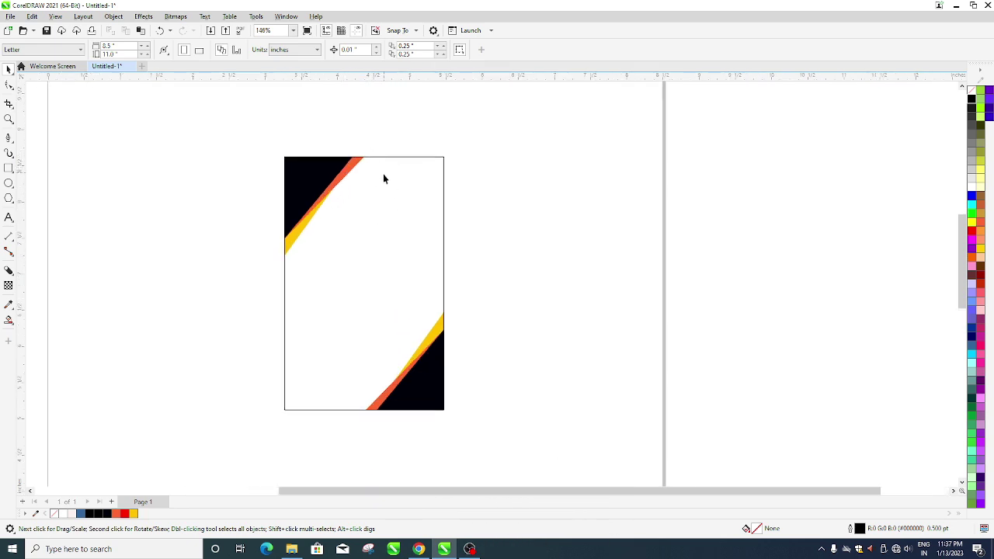
{"action": "key", "text": "F8"}
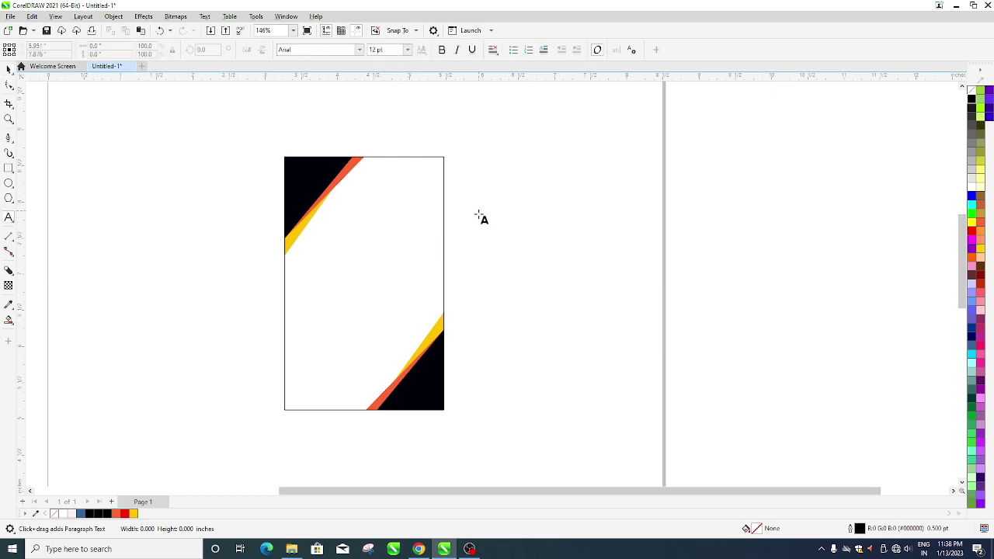
- Type the text line 'COMPANY NAME' beside the card
{"action": "left_click", "coordinate": [478, 211]}
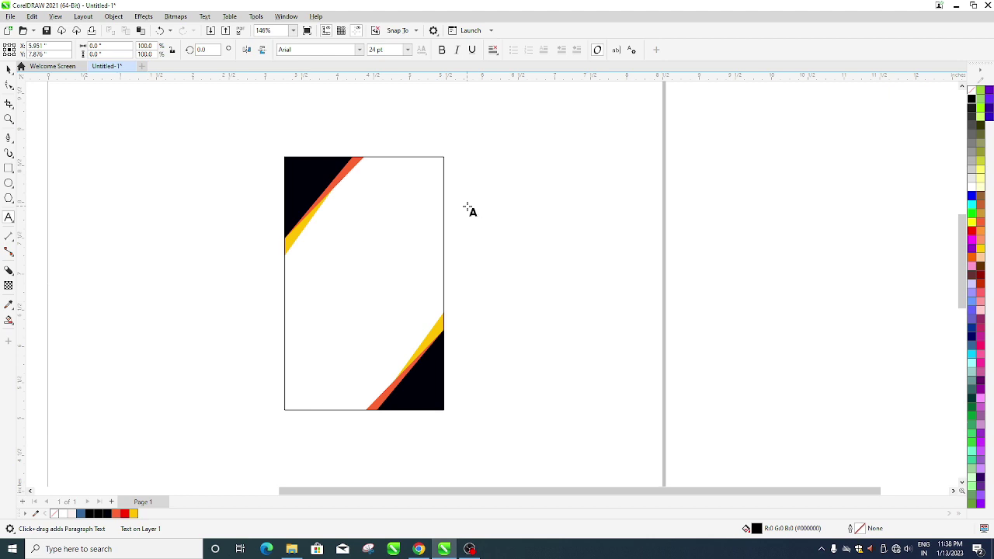
{"action": "type", "text": "com"}
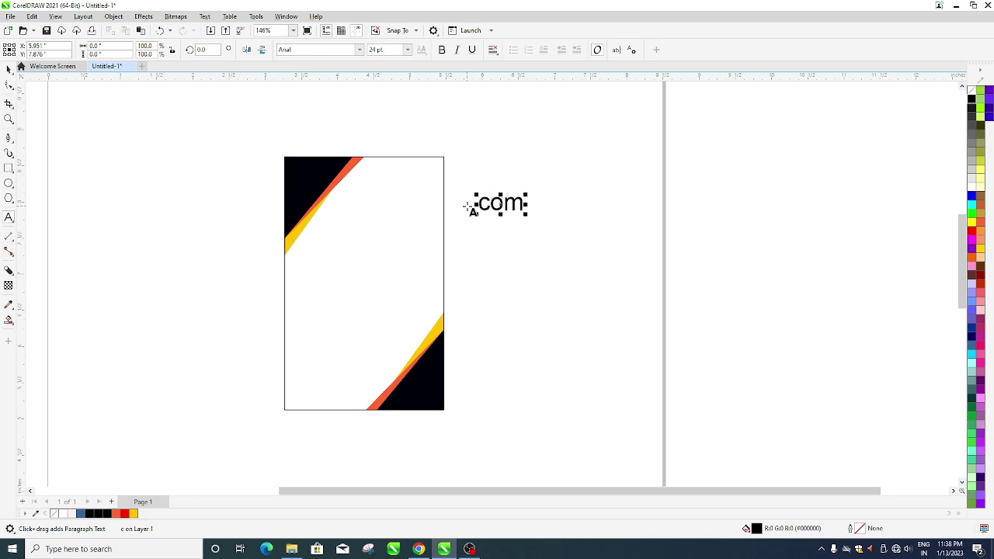
{"action": "key", "text": "BackSpace"}
{"action": "key", "text": "BackSpace"}
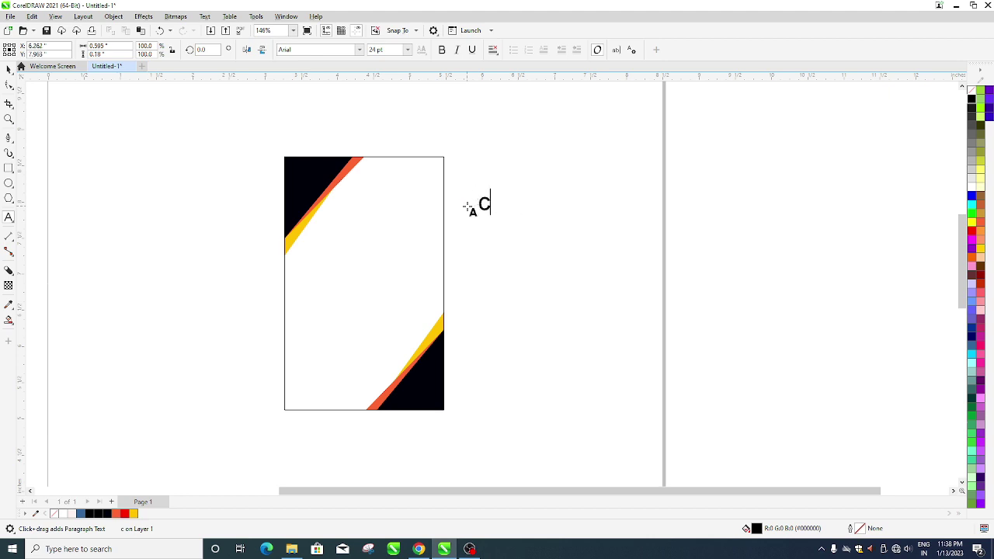
{"action": "key", "text": "BackSpace"}
{"action": "type", "text": "COM"}
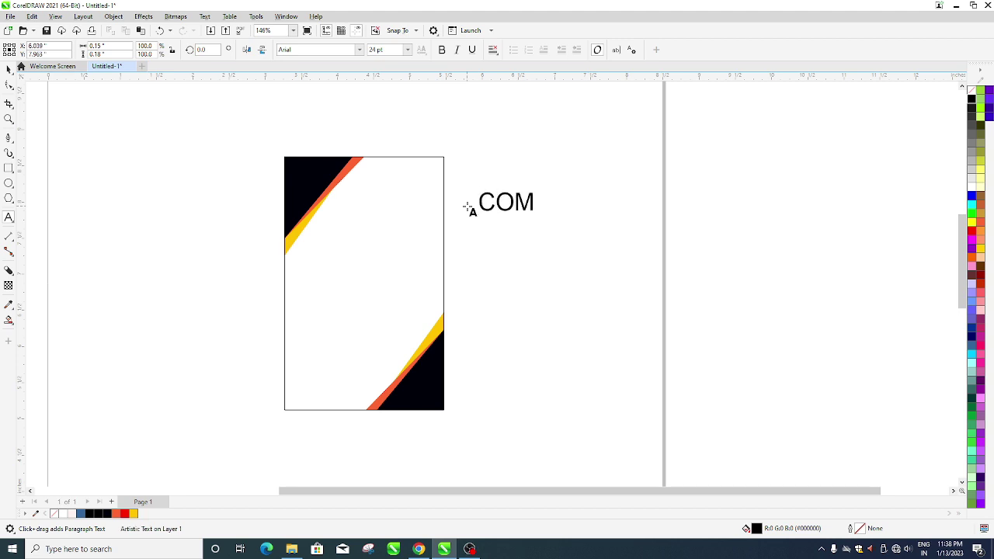
{"action": "type", "text": "P"}
{"action": "type", "text": "ANY"}
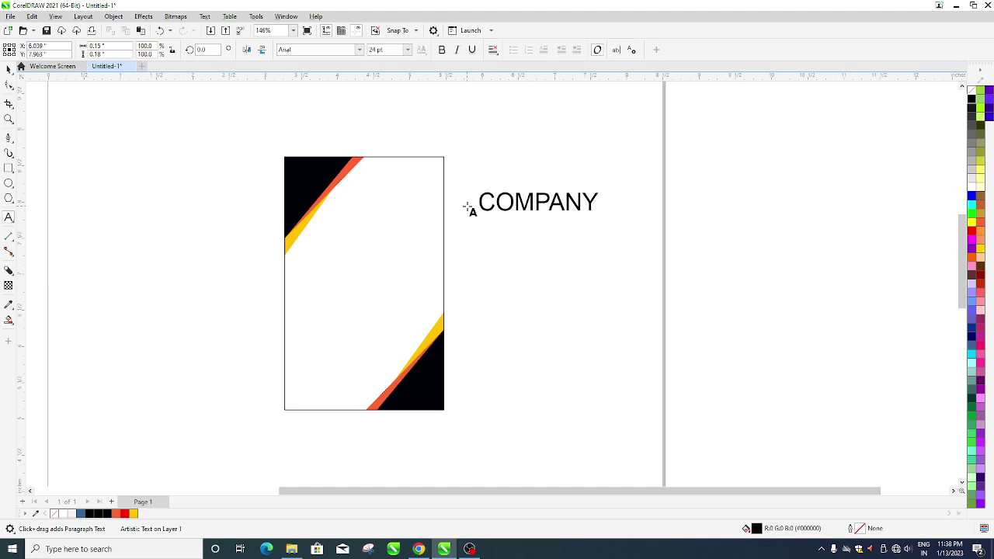
{"action": "type", "text": " nAM"}
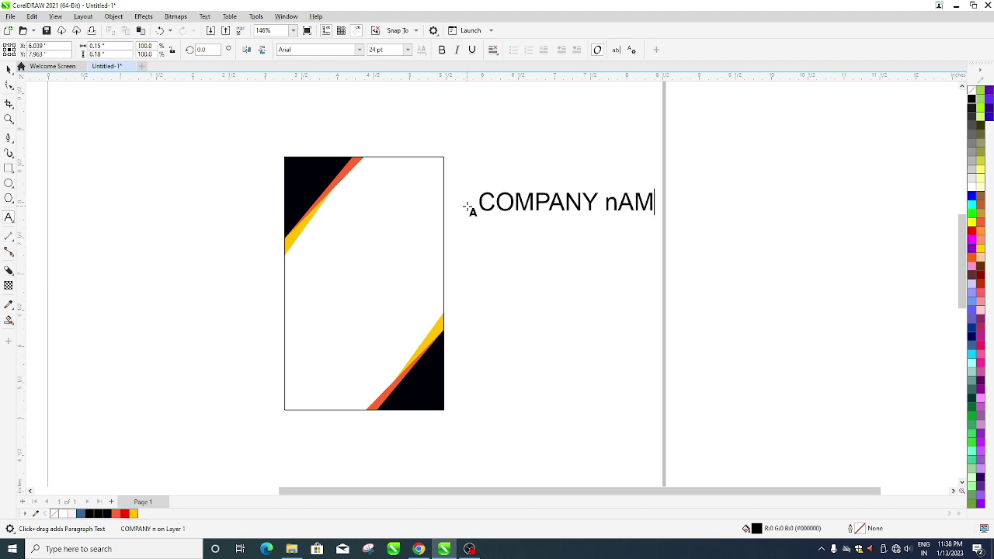
{"action": "key", "text": "BackSpace"}
{"action": "key", "text": "BackSpace"}
{"action": "key", "text": "BackSpace"}
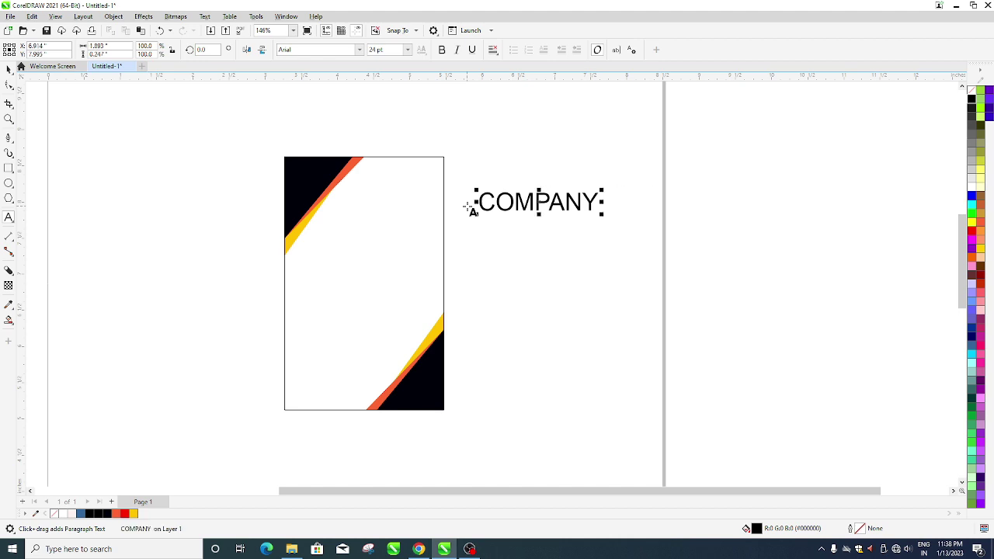
{"action": "type", "text": " NAME"}
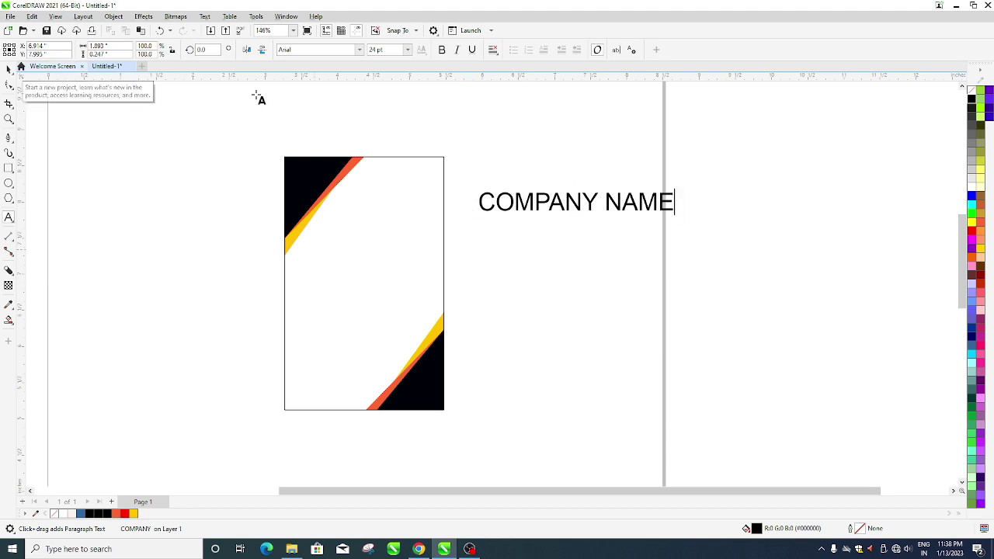
- Set the COMPANY NAME text in the Arial Black font
{"action": "key", "text": "ctrl+a"}
{"action": "left_click", "coordinate": [326, 49]}
{"action": "left_click", "coordinate": [360, 50]}
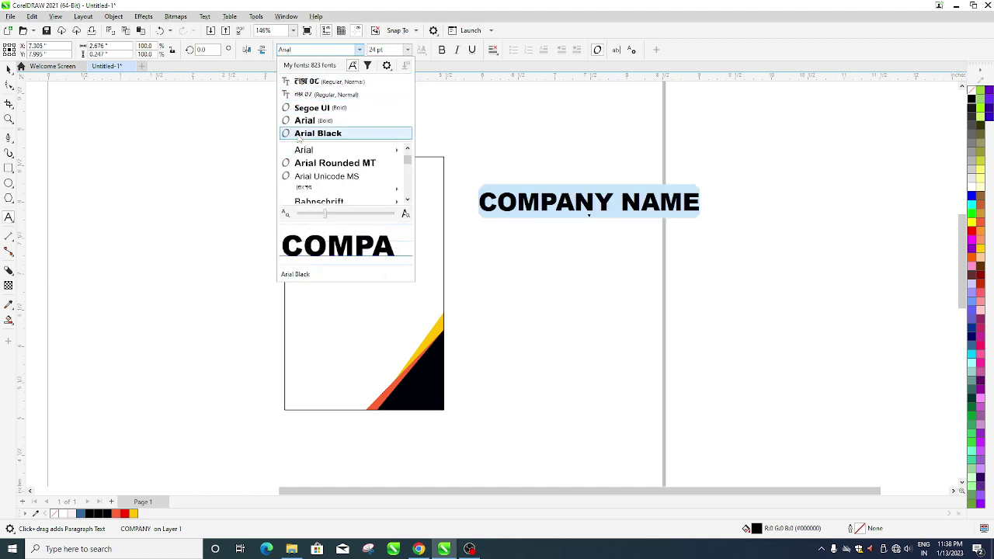
{"action": "left_click", "coordinate": [317, 135]}
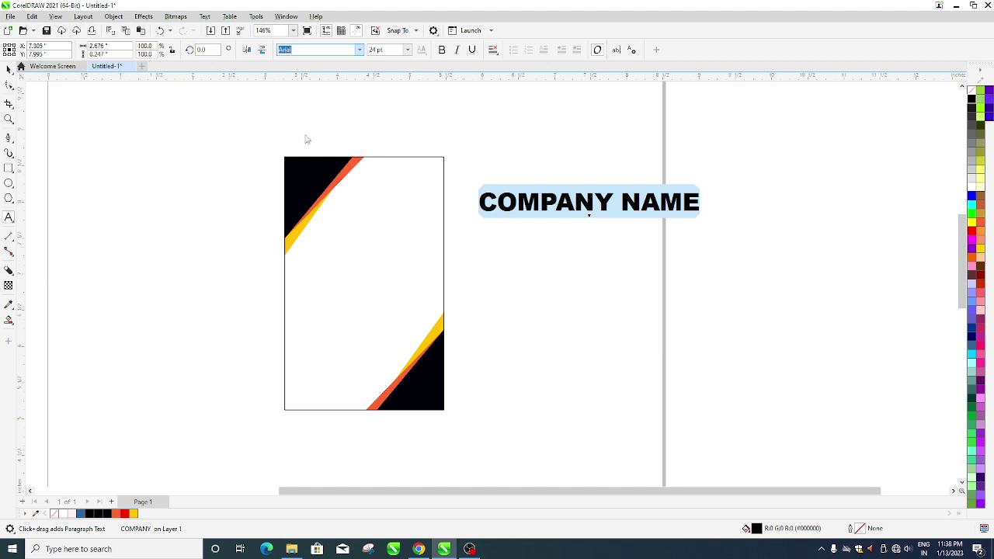
{"action": "left_click", "coordinate": [8, 69]}
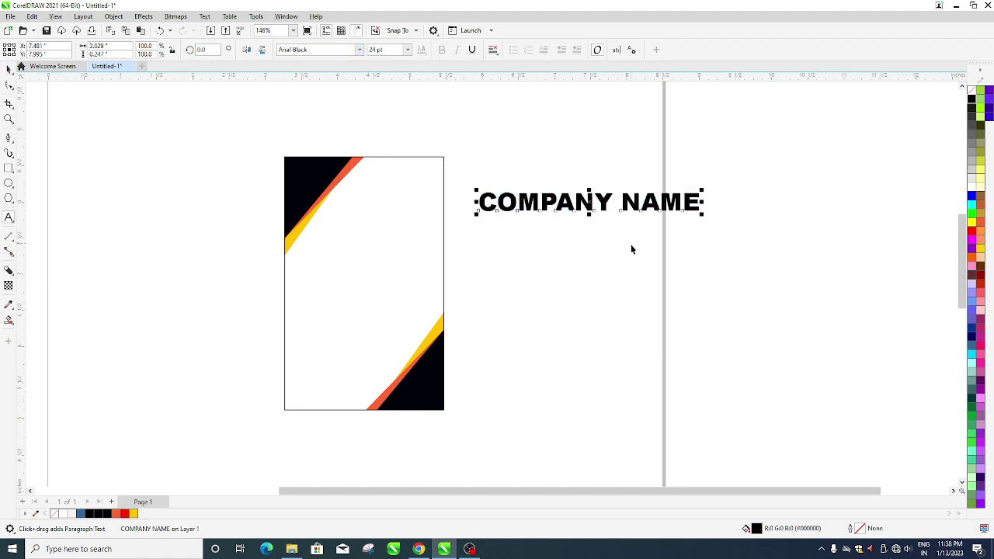
- Shrink the COMPANY NAME text and move it onto the card's top right
{"action": "left_click_drag", "start_coordinate": [630, 217], "coordinate": [617, 215]}
{"action": "left_click", "coordinate": [546, 199]}
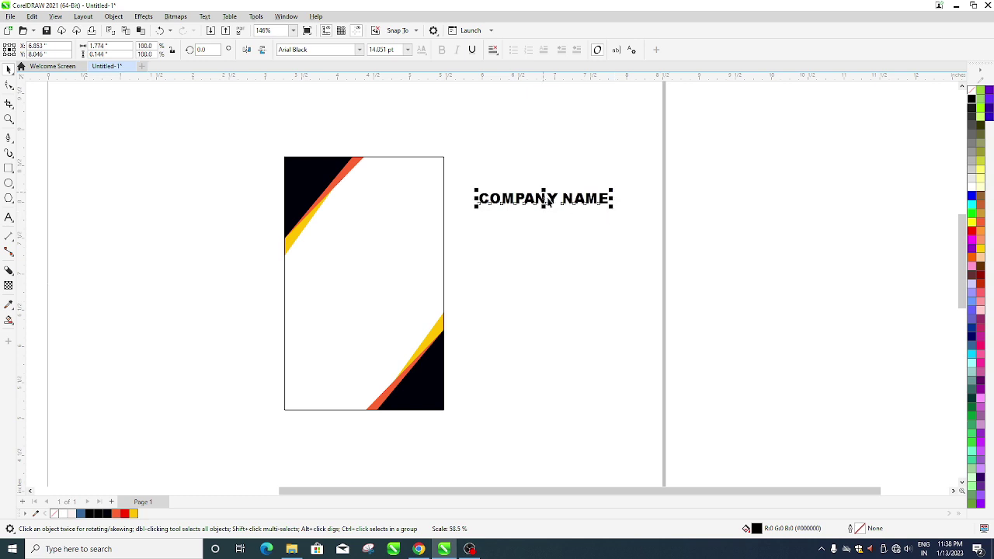
{"action": "left_click_drag", "start_coordinate": [547, 200], "coordinate": [424, 193]}
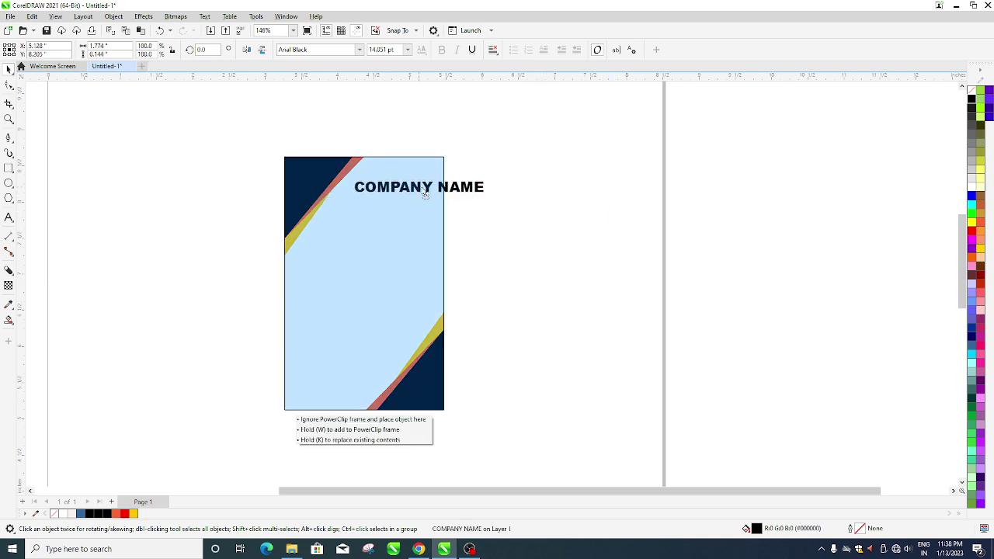
{"action": "left_click_drag", "start_coordinate": [425, 193], "coordinate": [427, 200]}
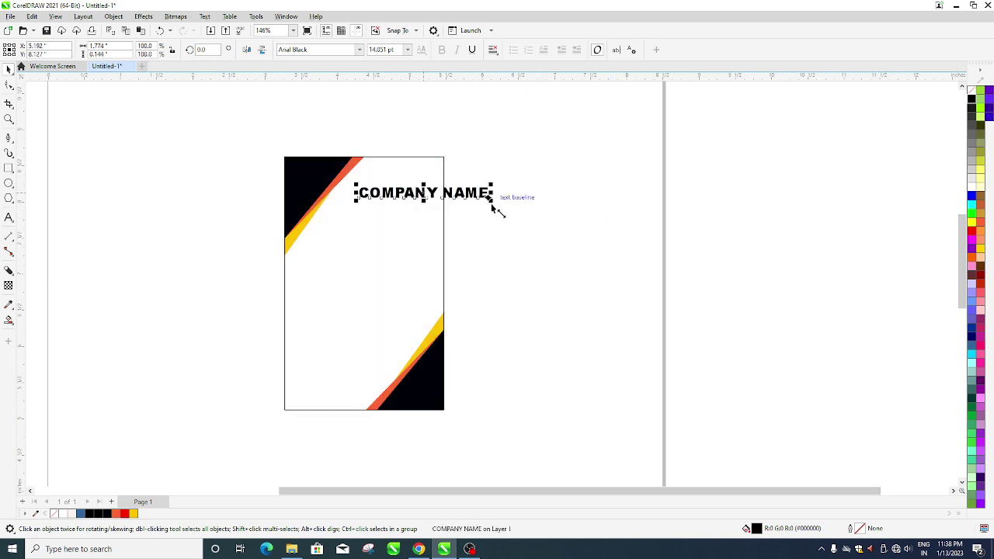
{"action": "left_click_drag", "start_coordinate": [490, 200], "coordinate": [443, 218]}
{"action": "scroll", "coordinate": [412, 171], "scroll_direction": "up", "scroll_amount": 2}
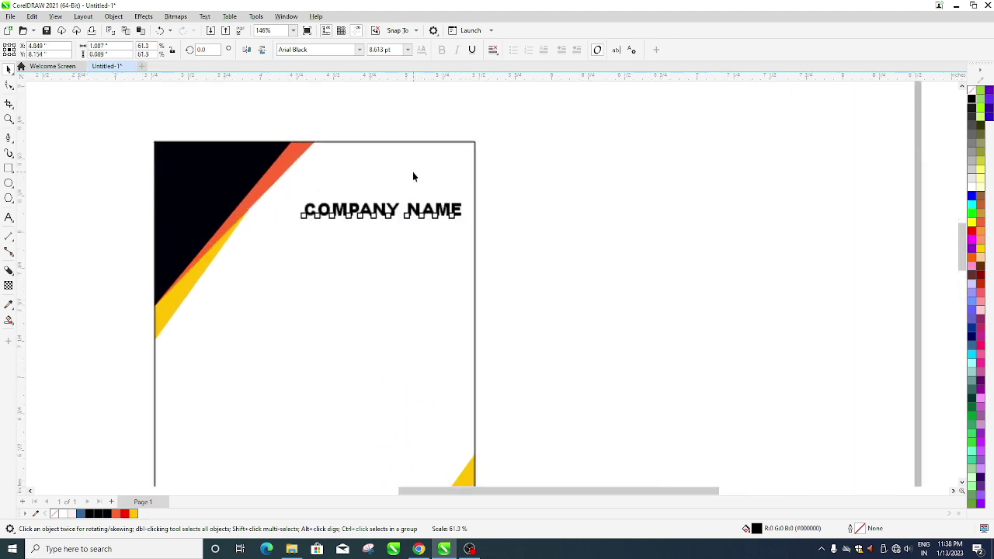
- Delete the word NAME so the heading reads just COMPANY
{"action": "left_click", "coordinate": [383, 222]}
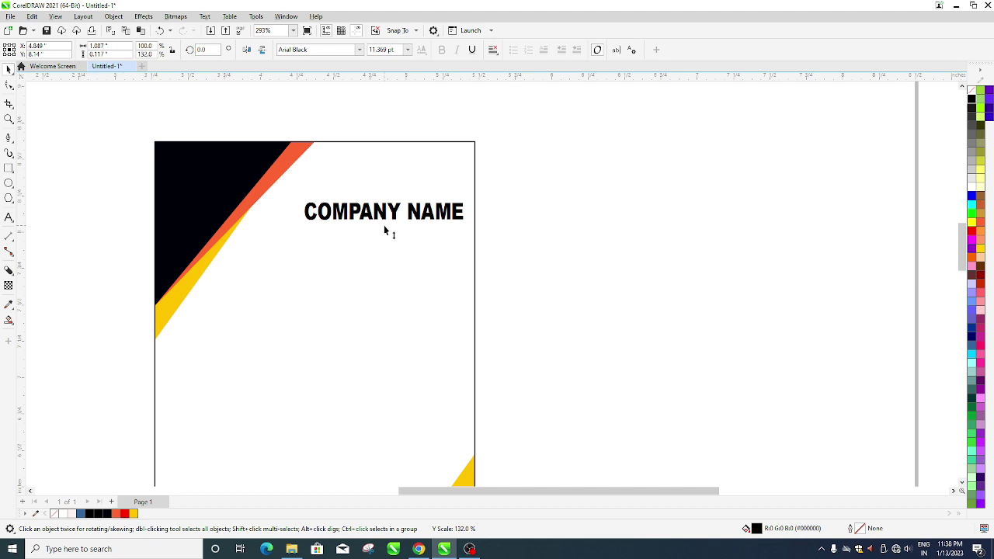
{"action": "left_click", "coordinate": [383, 226]}
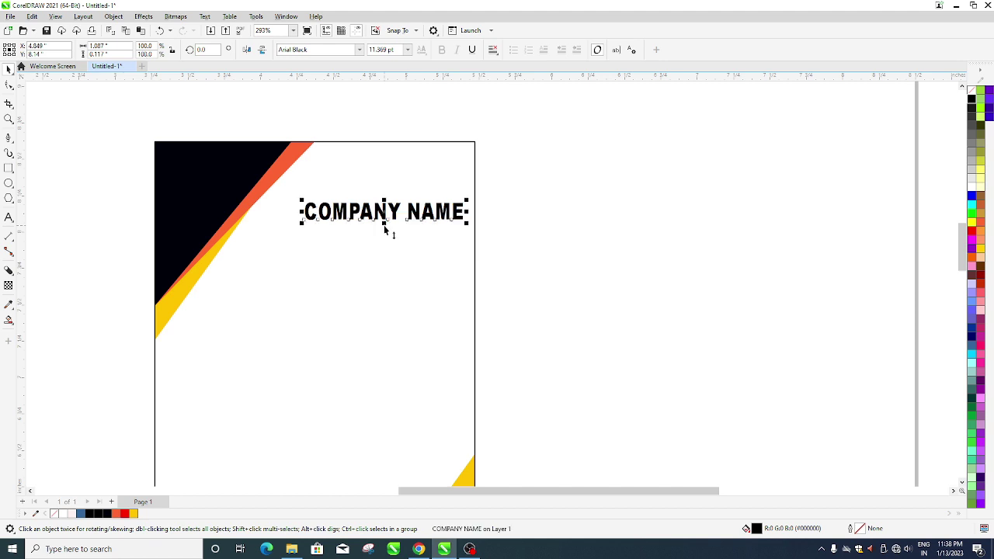
{"action": "double_click", "coordinate": [390, 210]}
{"action": "left_click_drag", "start_coordinate": [405, 211], "coordinate": [524, 211]}
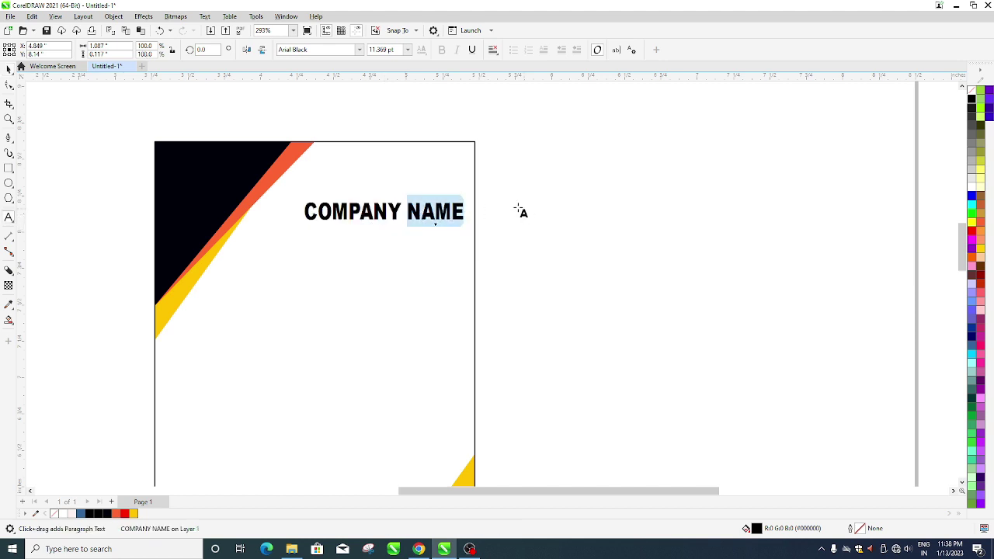
{"action": "key", "text": "Delete"}
{"action": "left_click", "coordinate": [9, 68]}
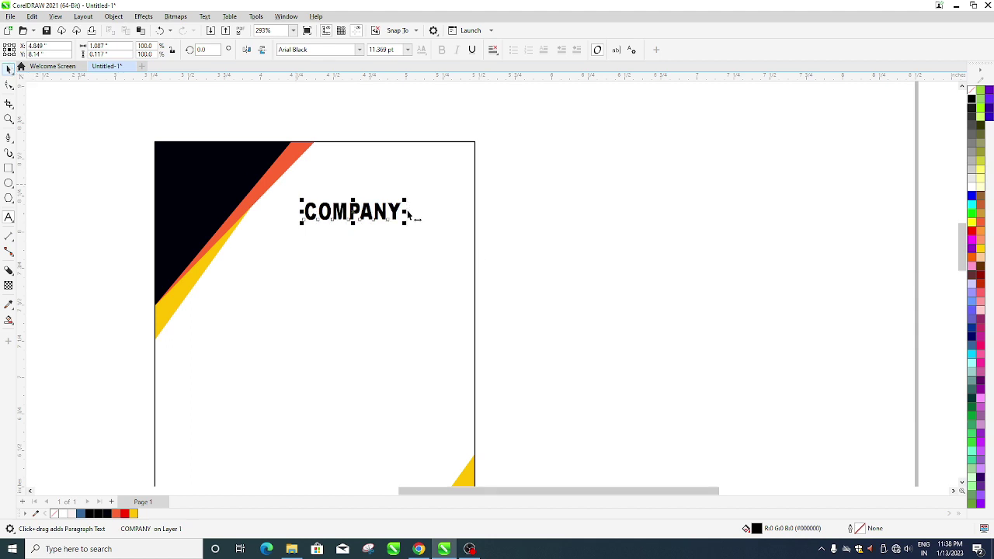
- Stretch the COMPANY heading wider and nudge it into place on the card
{"action": "left_click_drag", "start_coordinate": [407, 212], "coordinate": [458, 242]}
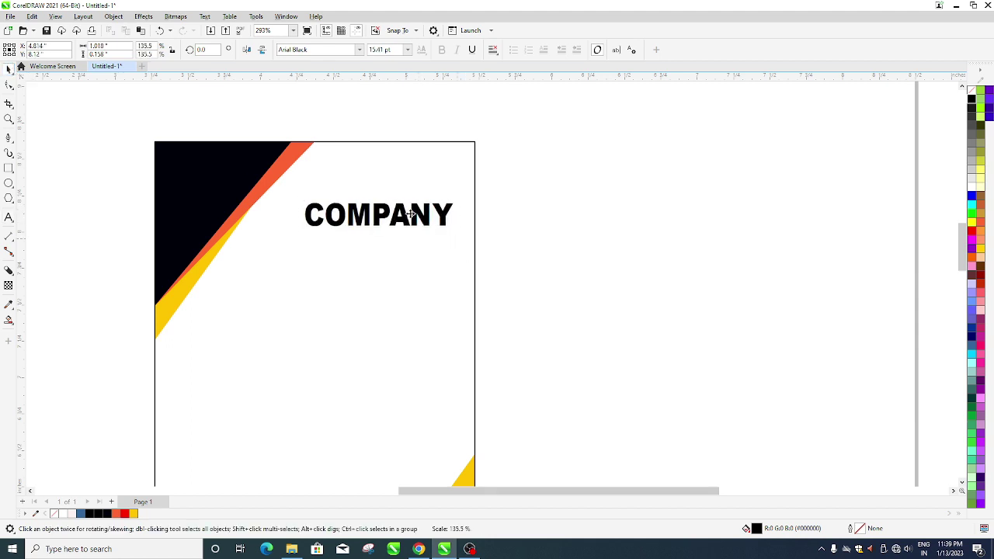
{"action": "left_click_drag", "start_coordinate": [335, 215], "coordinate": [338, 219]}
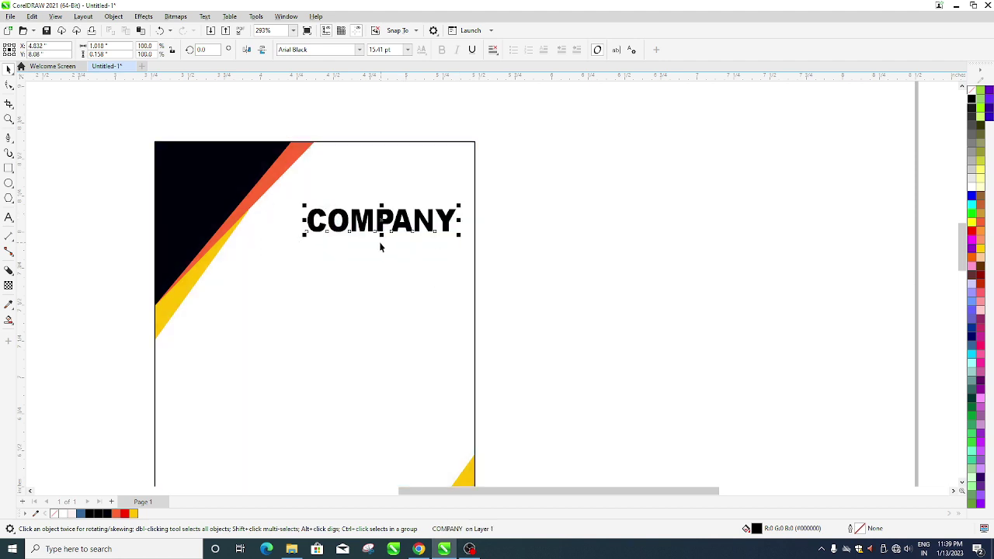
{"action": "scroll", "coordinate": [292, 276], "scroll_direction": "up", "scroll_amount": 2}
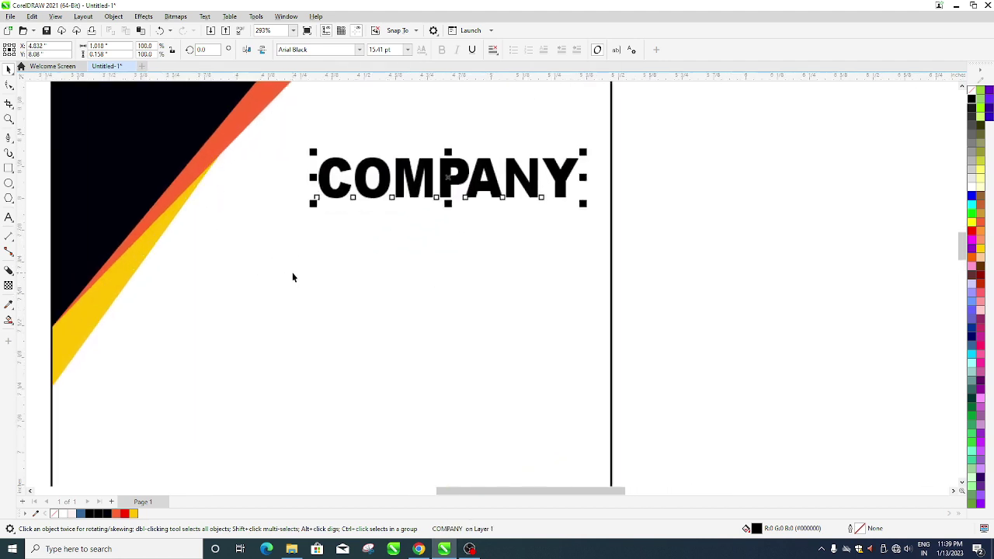
{"action": "left_click", "coordinate": [412, 184]}
- Duplicate COMPANY lower down and retype the copy as 'COMPANY SALOGAN HEAR'
{"action": "left_click_drag", "start_coordinate": [413, 183], "coordinate": [398, 268]}
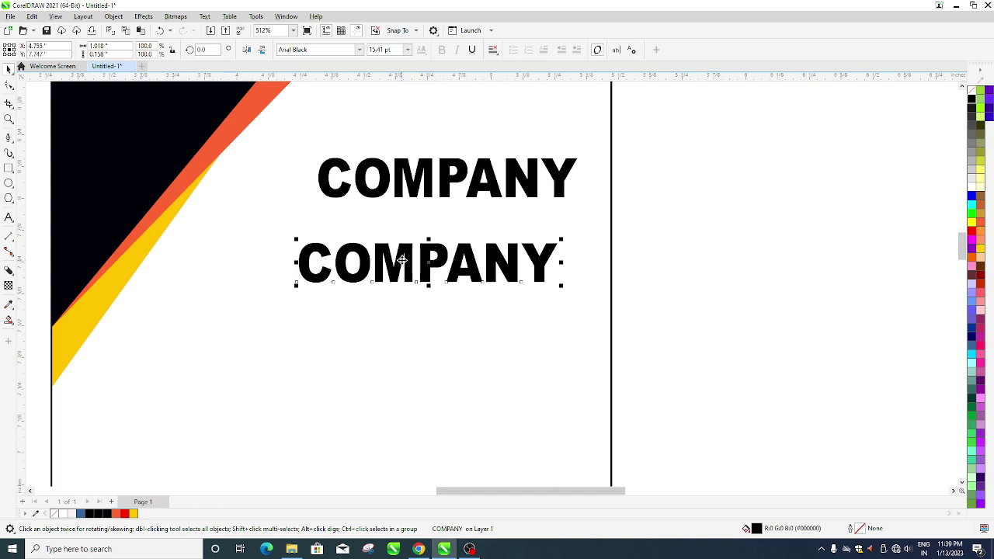
{"action": "key", "text": "F8"}
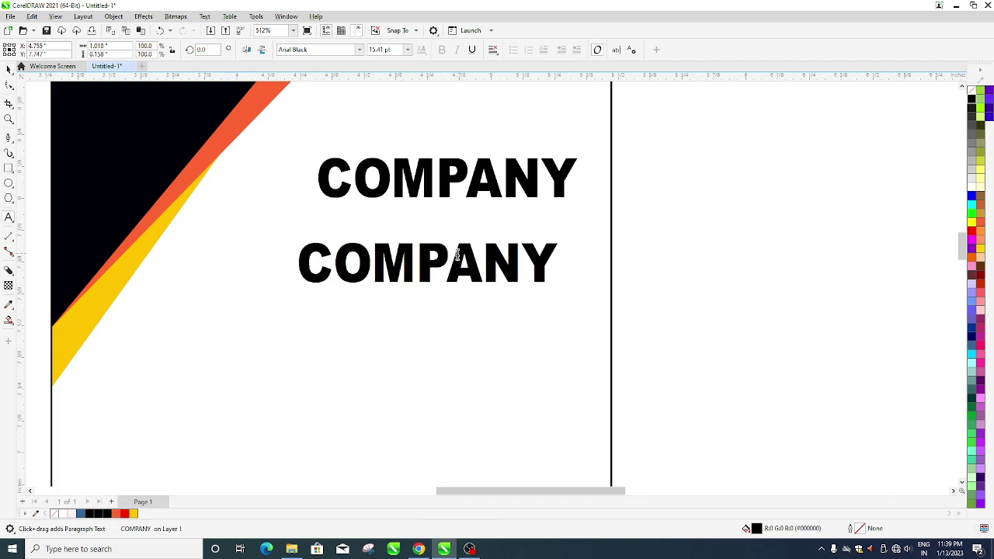
{"action": "key", "text": "ctrl+a"}
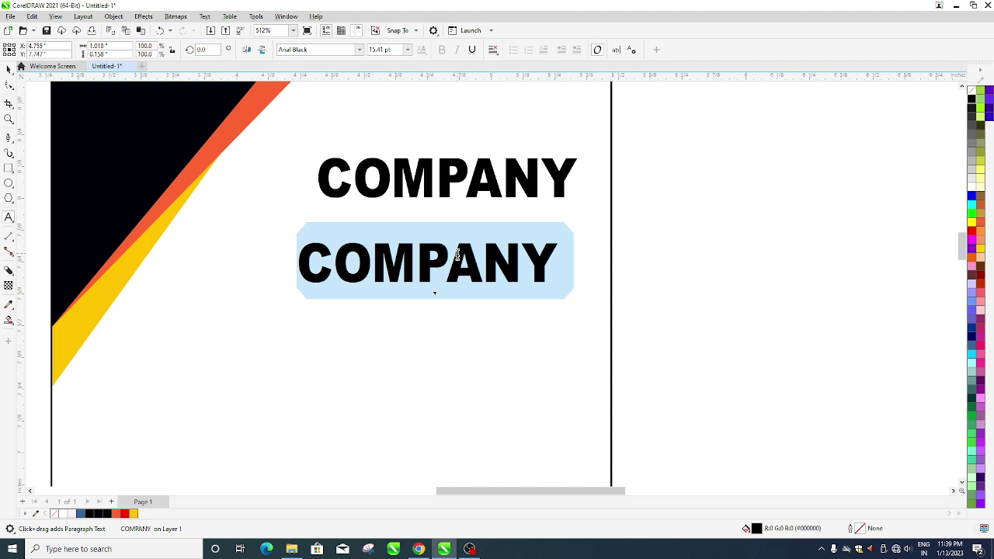
{"action": "type", "text": "COM"}
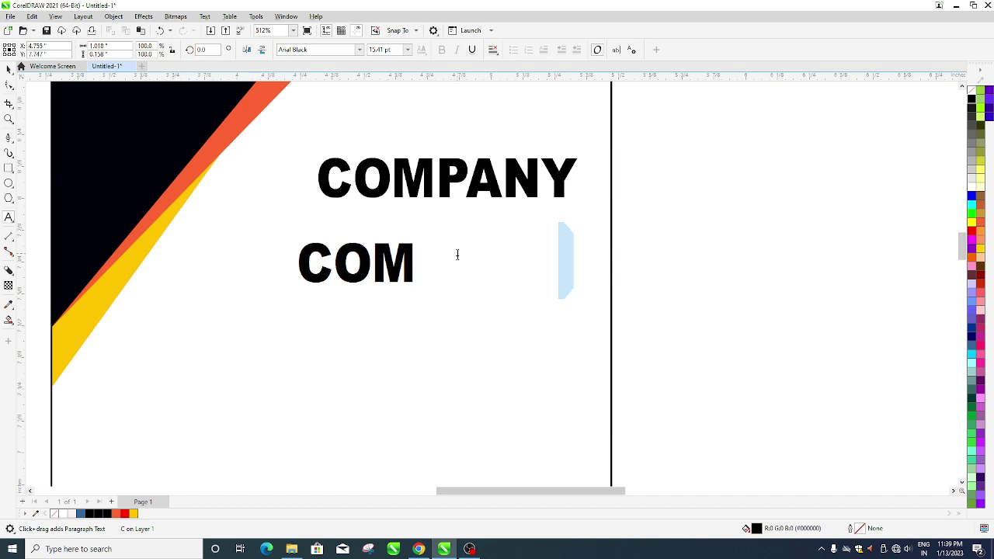
{"action": "type", "text": "PANY"}
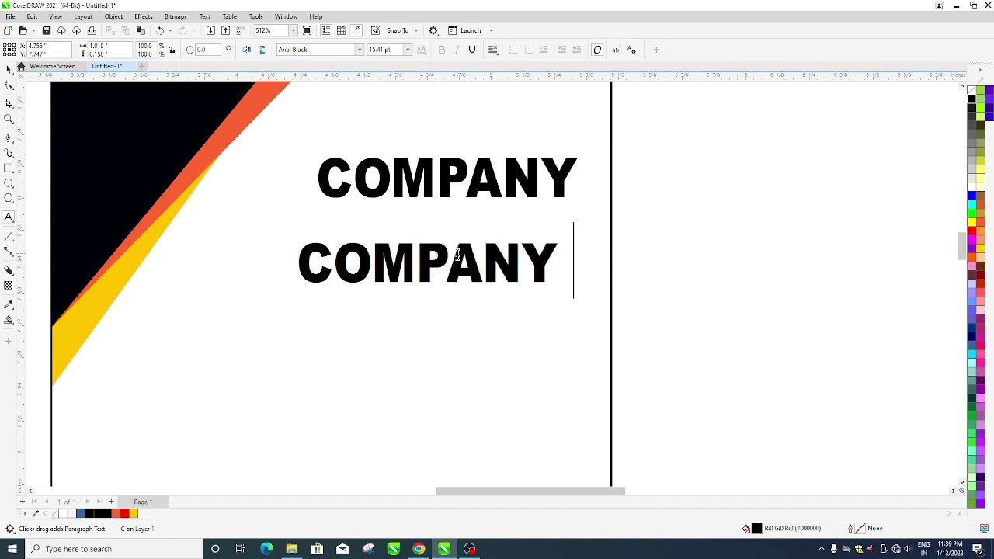
{"action": "type", "text": " SALO"}
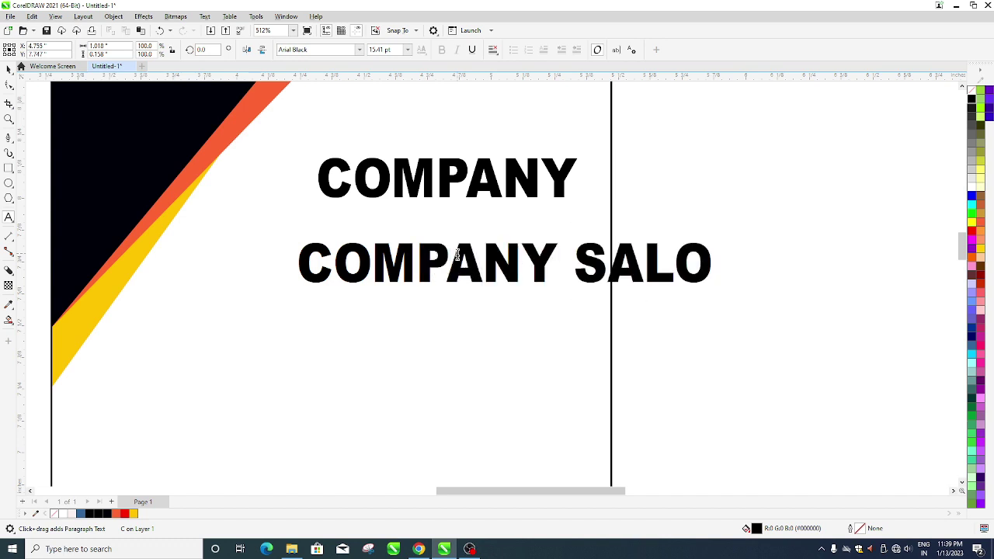
{"action": "type", "text": "GAN "}
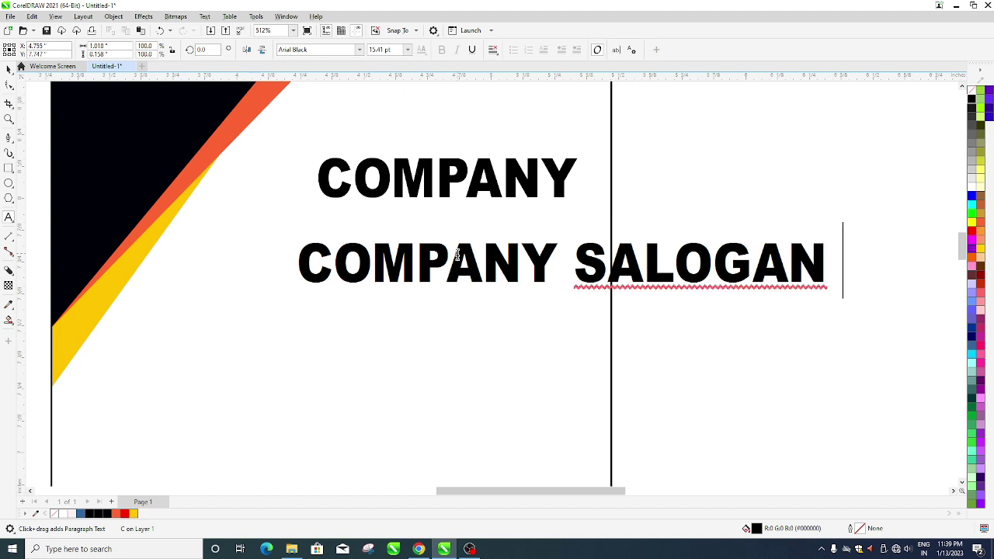
{"action": "type", "text": "HE"}
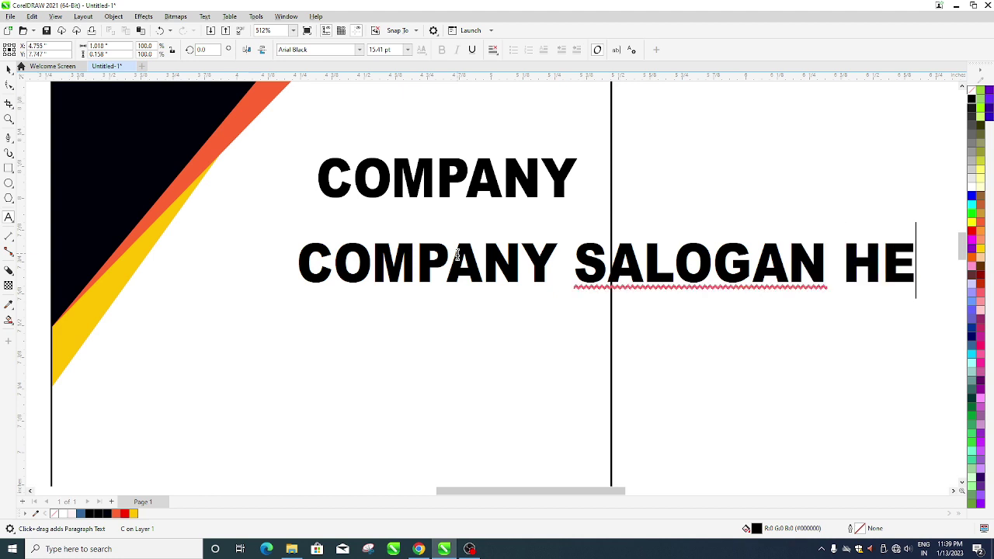
{"action": "type", "text": "AR"}
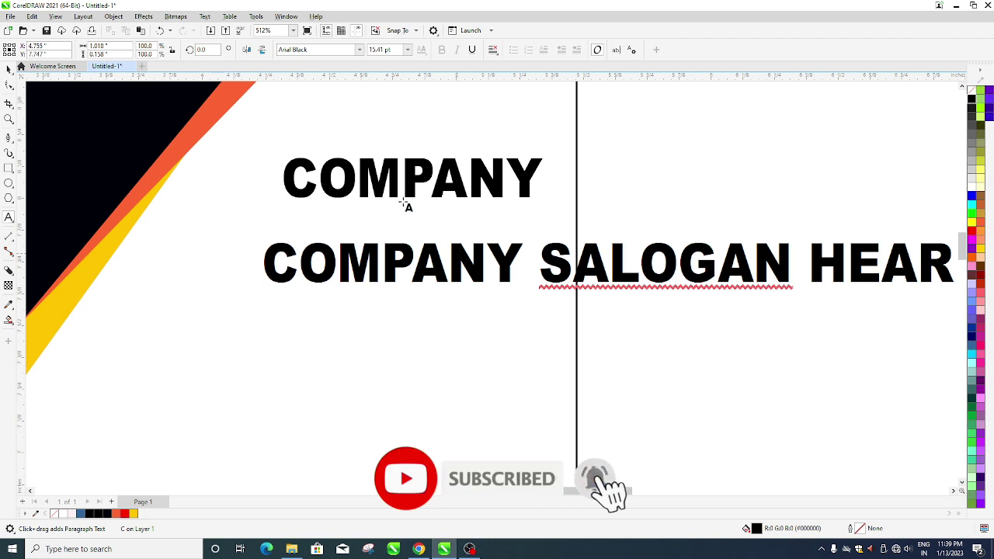
- Scale the slogan down to about 6 pt and place it just below COMPANY
{"action": "left_click", "coordinate": [9, 68]}
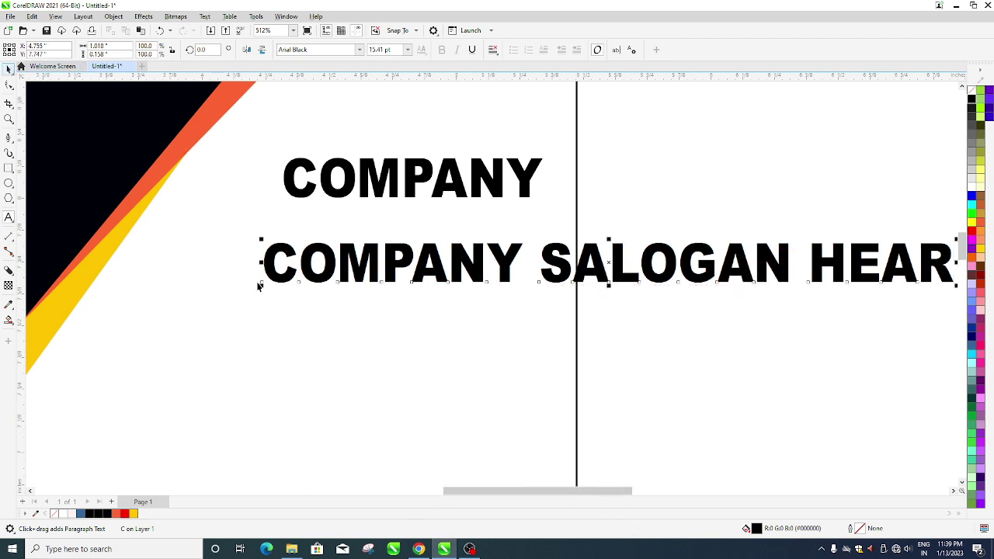
{"action": "left_click_drag", "start_coordinate": [261, 283], "coordinate": [683, 281]}
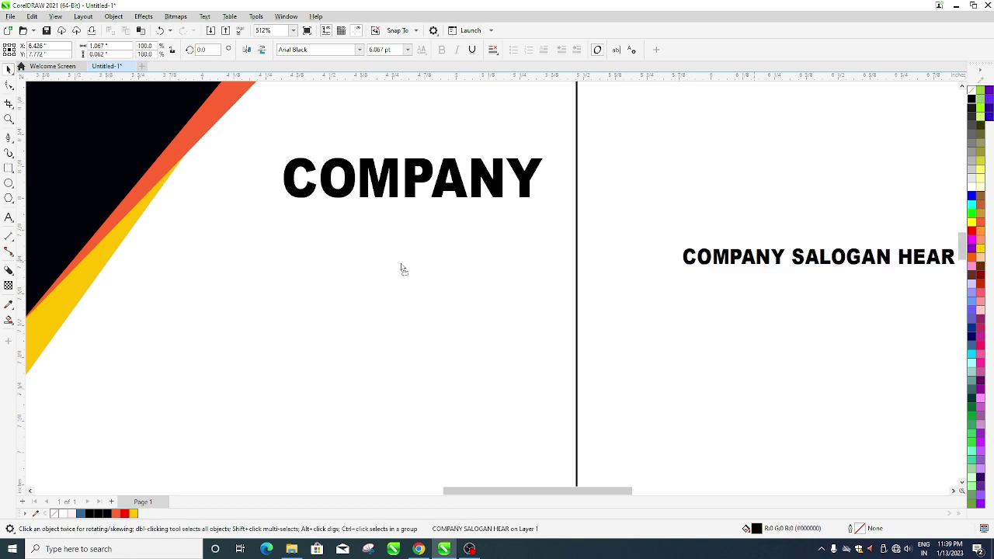
{"action": "left_click_drag", "start_coordinate": [757, 266], "coordinate": [331, 230]}
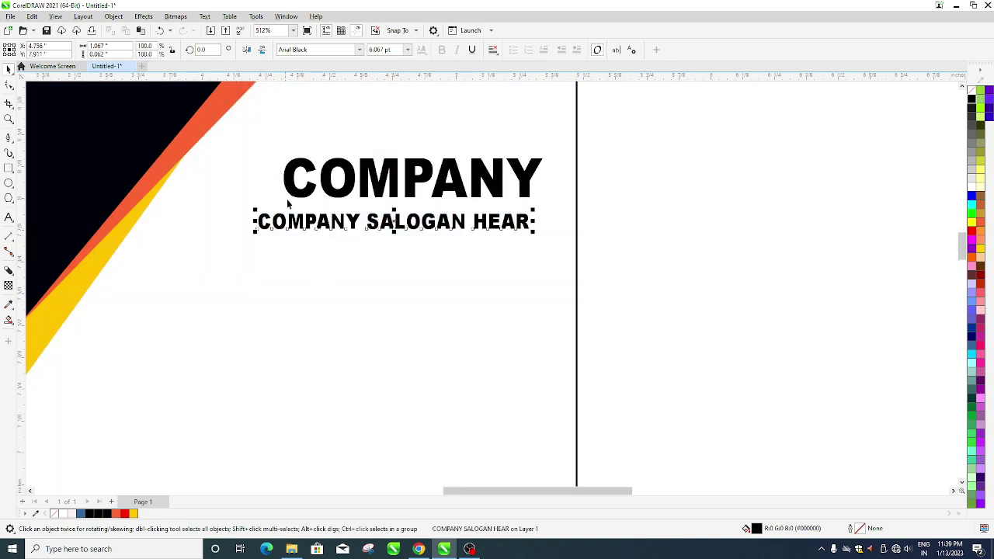
{"action": "scroll", "coordinate": [287, 201], "scroll_direction": "up", "scroll_amount": 2}
{"action": "scroll", "coordinate": [287, 201], "scroll_direction": "down", "scroll_amount": 1}
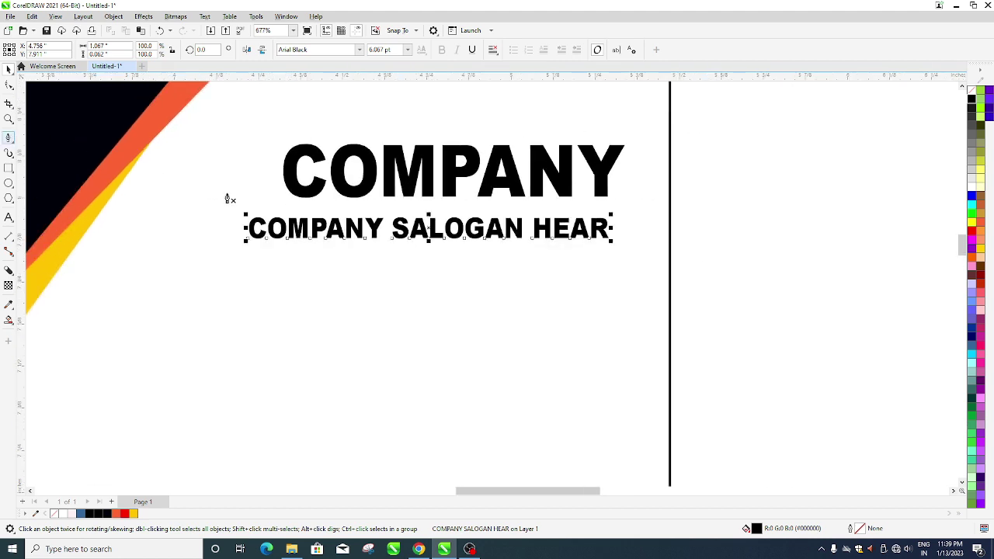
{"action": "left_click", "coordinate": [292, 211]}
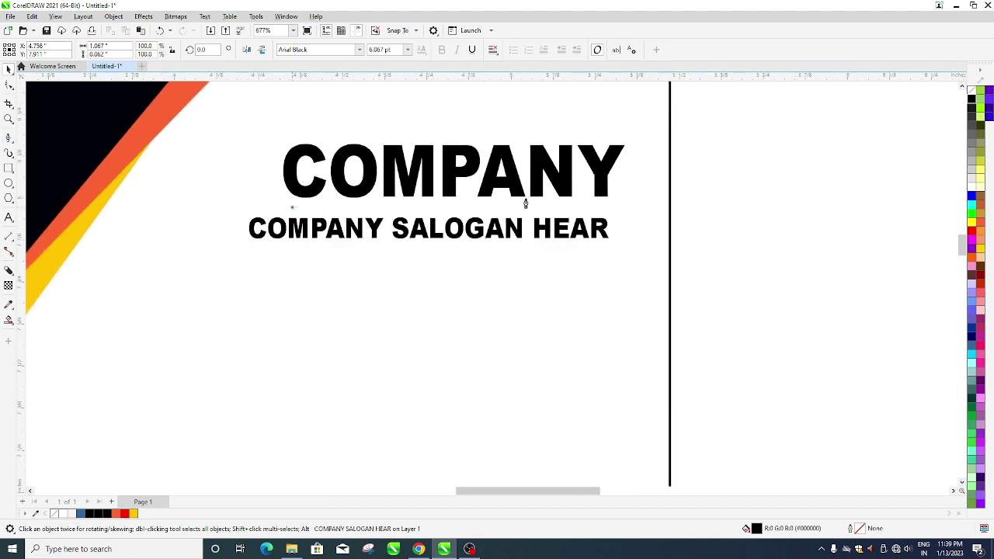
- Draw a line under COMPANY and set its outline width to 1.0 pt
{"action": "left_click", "coordinate": [619, 208]}
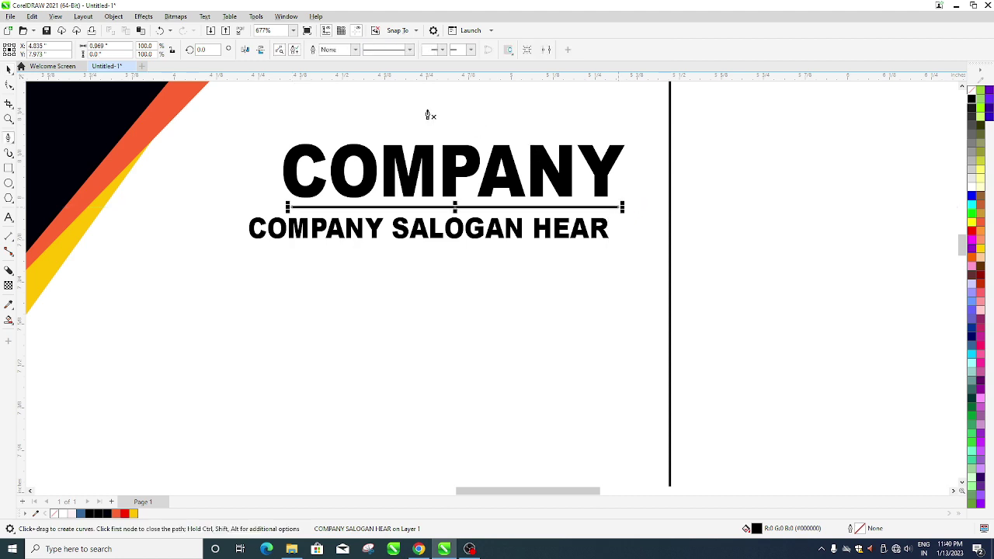
{"action": "left_click", "coordinate": [355, 50]}
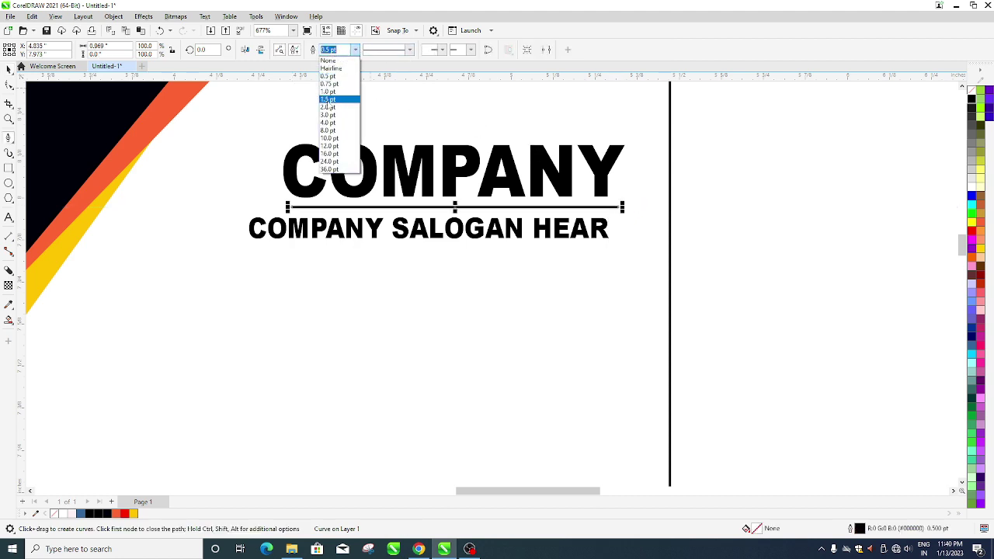
{"action": "left_click", "coordinate": [329, 101]}
{"action": "left_click", "coordinate": [355, 50]}
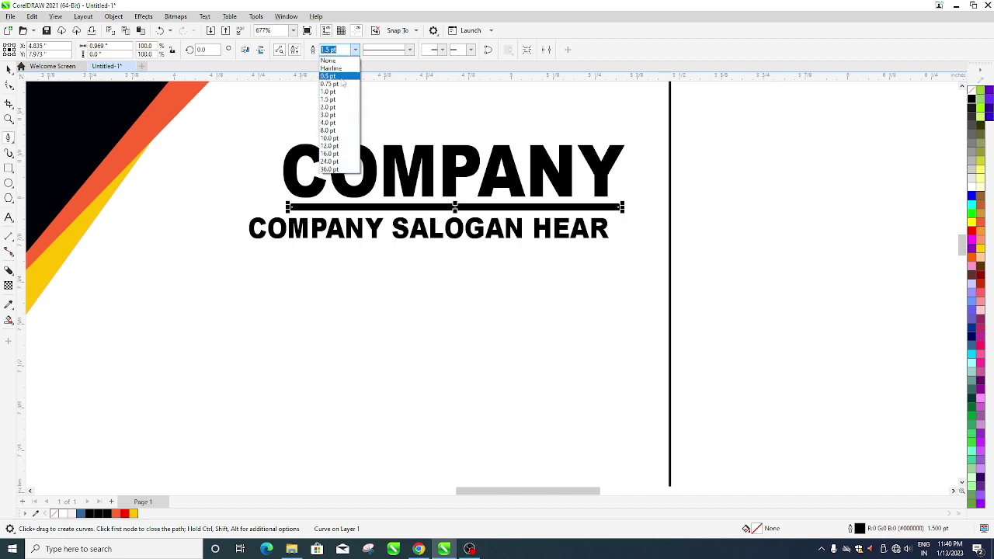
{"action": "left_click", "coordinate": [334, 91]}
{"action": "scroll", "coordinate": [438, 179], "scroll_direction": "down", "scroll_amount": 2}
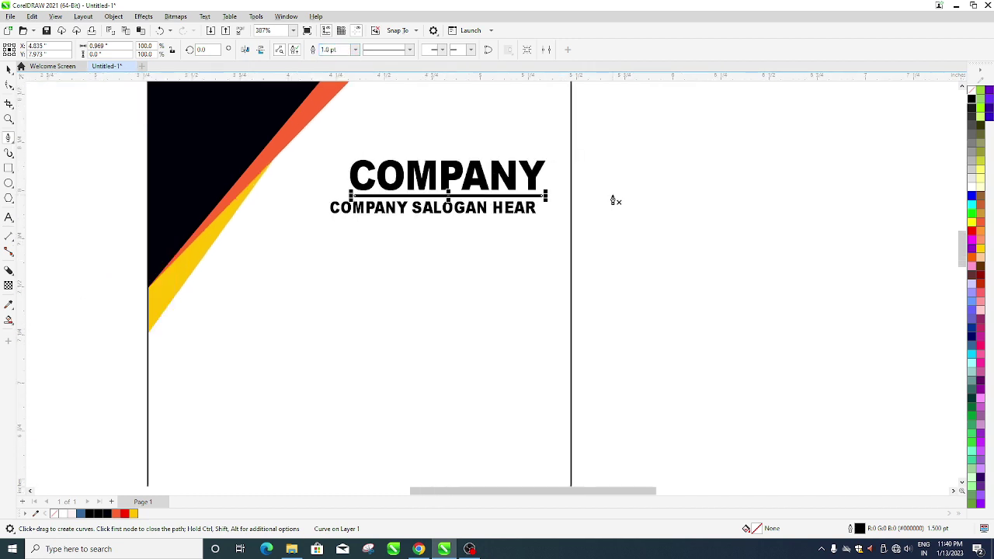
- Color the slogan text red
{"action": "left_click", "coordinate": [6, 70]}
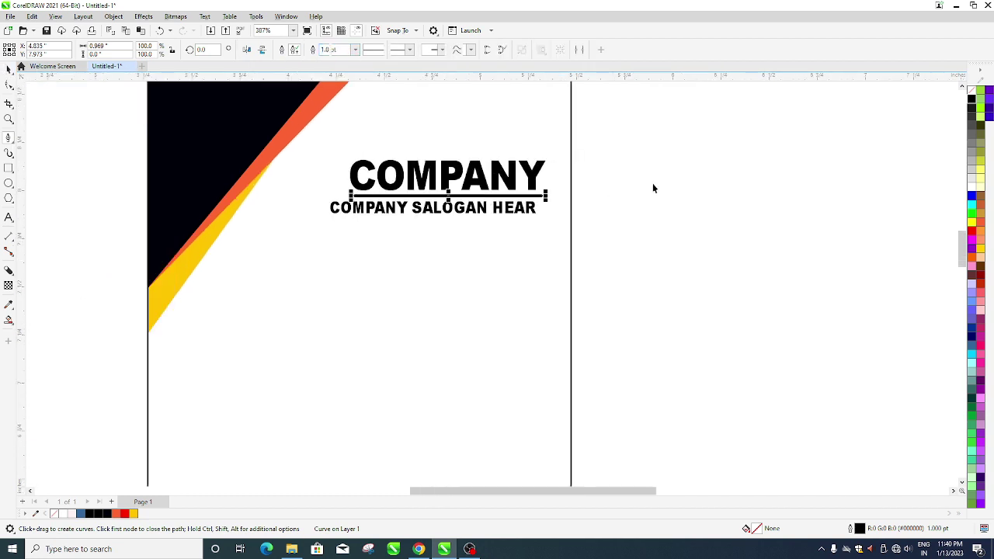
{"action": "left_click", "coordinate": [535, 215]}
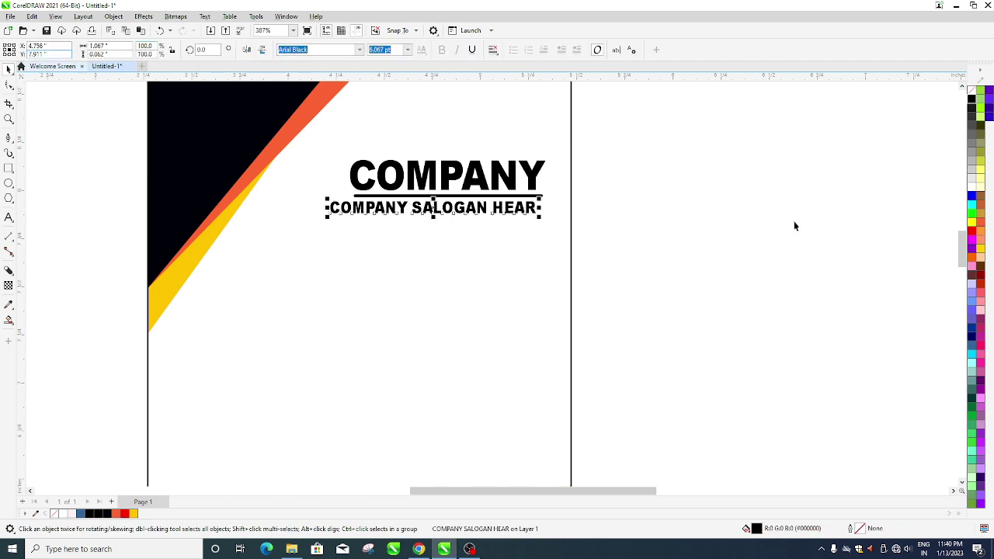
{"action": "left_click", "coordinate": [974, 233]}
{"action": "left_click", "coordinate": [553, 192]}
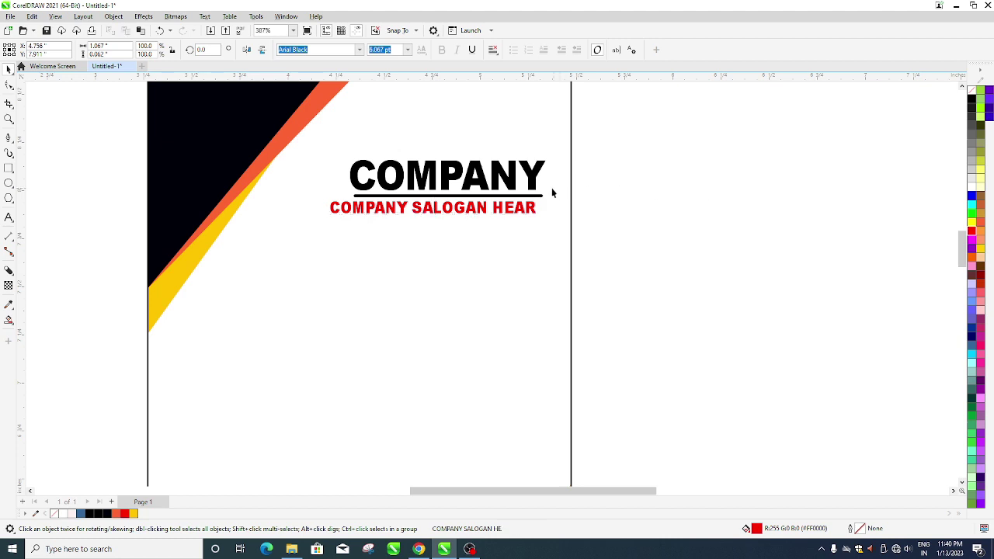
{"action": "scroll", "coordinate": [547, 183], "scroll_direction": "down", "scroll_amount": 1}
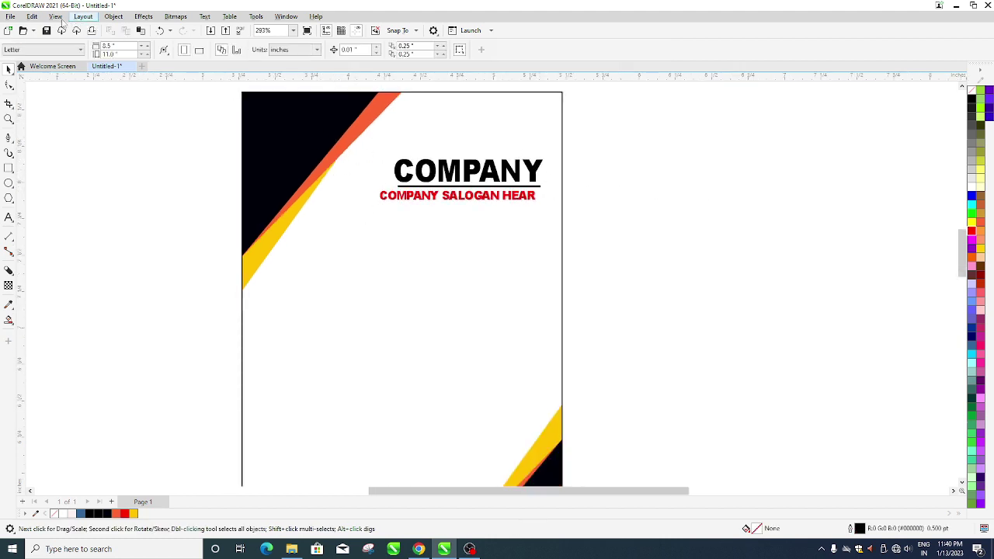
- Import the blue wolf logo image beside the card and draw a 0.391-inch circle next to it
{"action": "left_click", "coordinate": [11, 16]}
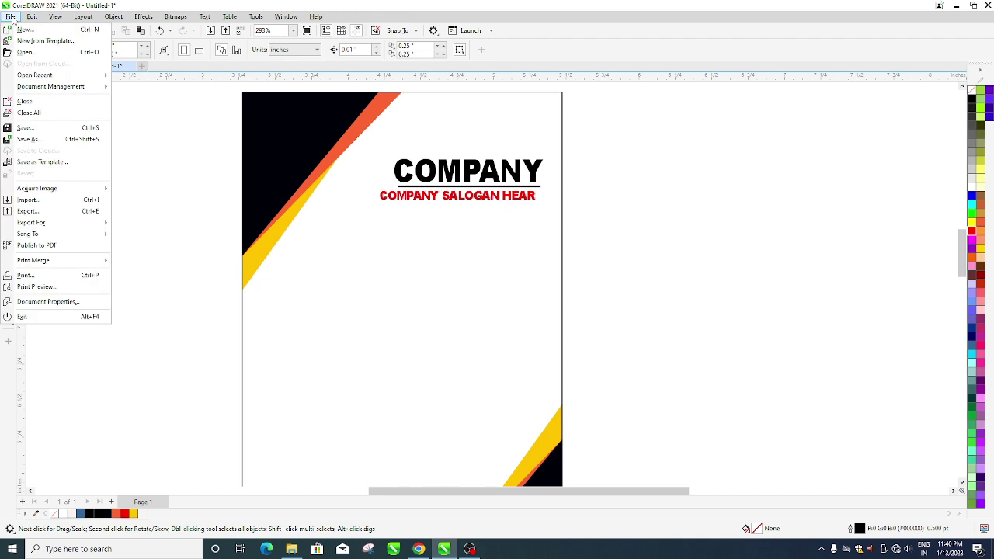
{"action": "left_click", "coordinate": [53, 205]}
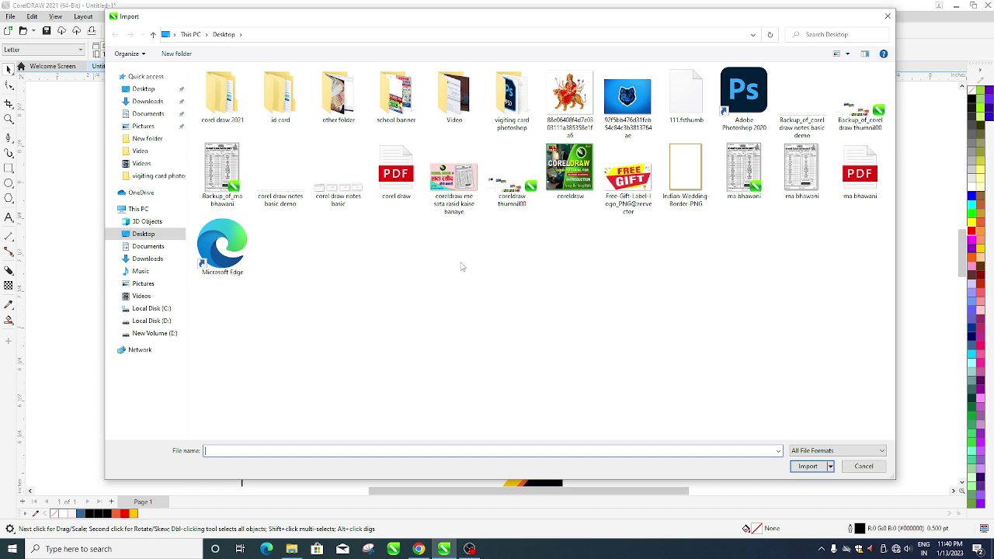
{"action": "left_click", "coordinate": [617, 107]}
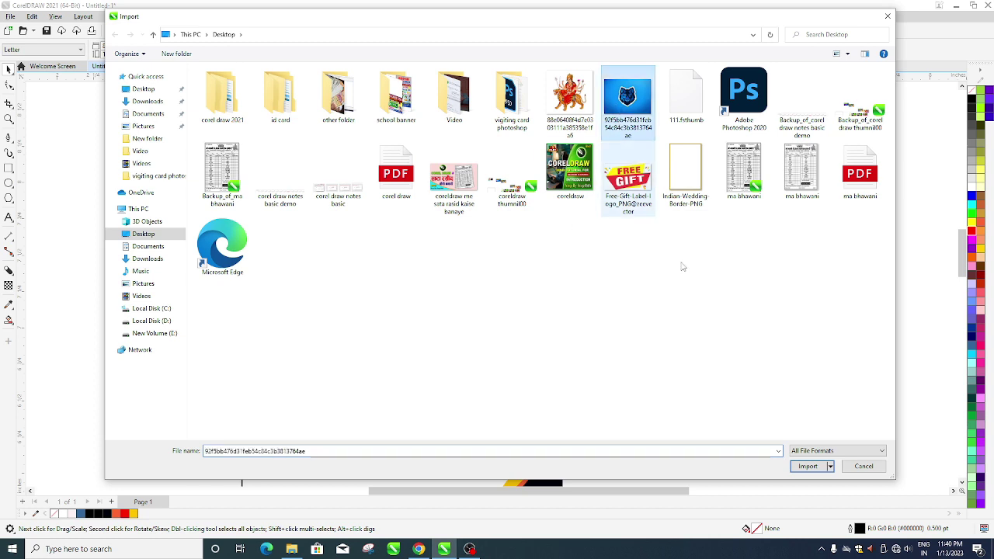
{"action": "left_click", "coordinate": [808, 466]}
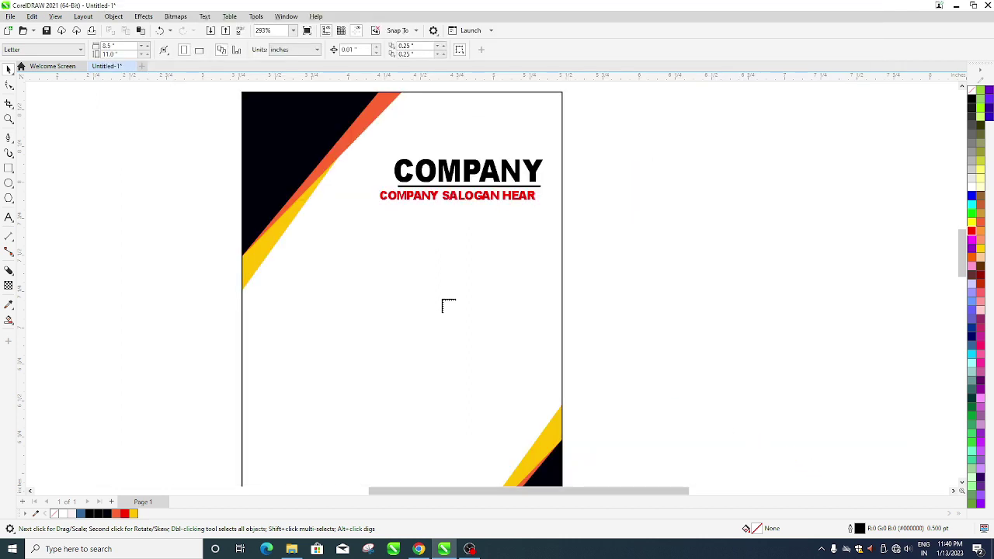
{"action": "left_click_drag", "start_coordinate": [170, 160], "coordinate": [285, 318]}
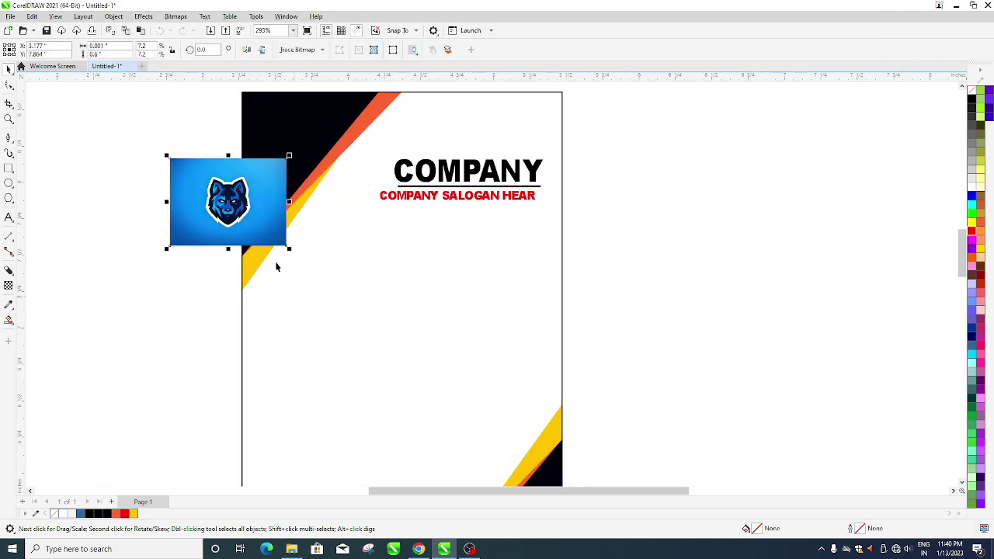
{"action": "mouse_move", "coordinate": [232, 204]}
{"action": "left_mouse_down"}
{"action": "mouse_move", "coordinate": [355, 205]}
{"action": "mouse_move", "coordinate": [229, 207]}
{"action": "left_mouse_up"}
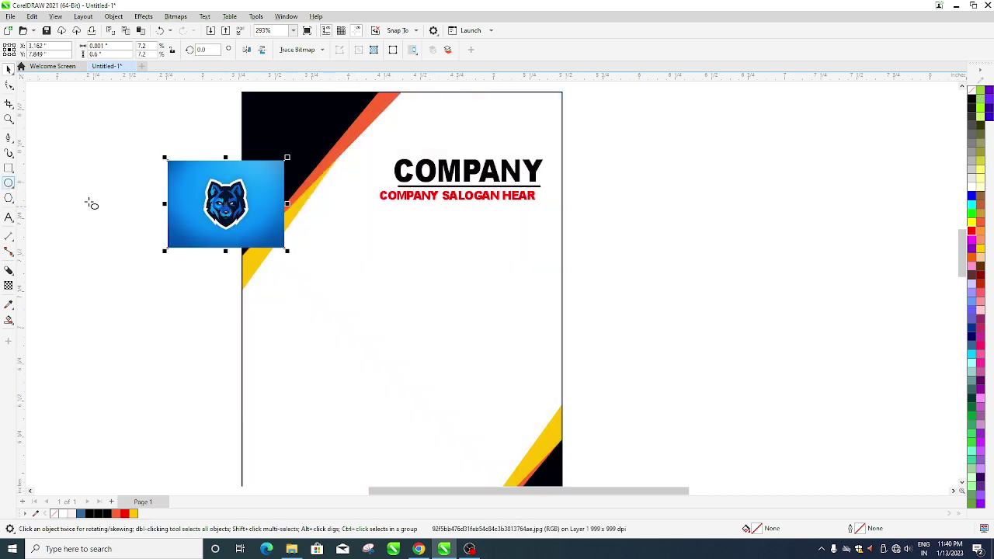
{"action": "left_click_drag", "start_coordinate": [85, 195], "coordinate": [136, 255]}
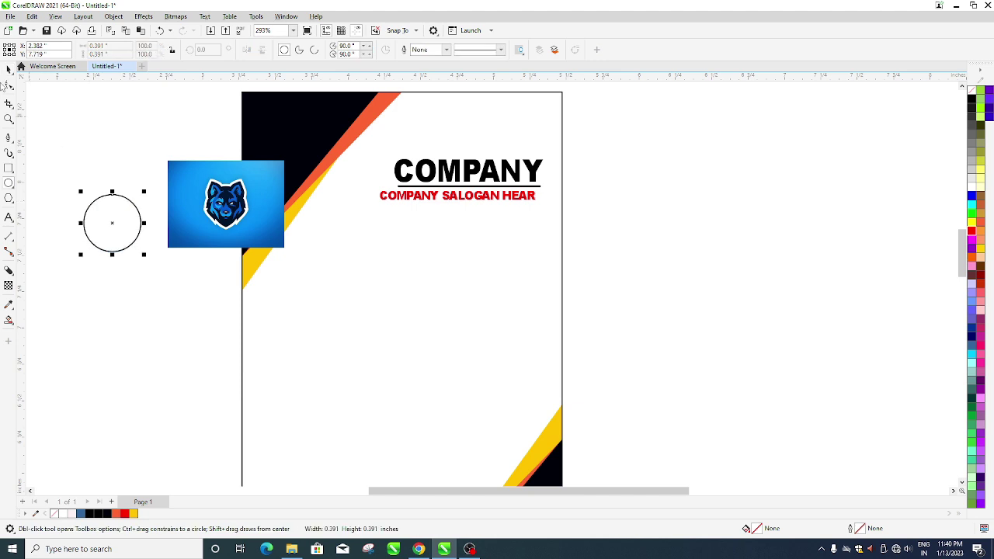
- PowerClip the wolf logo inside the circle
{"action": "right_click", "coordinate": [190, 201]}
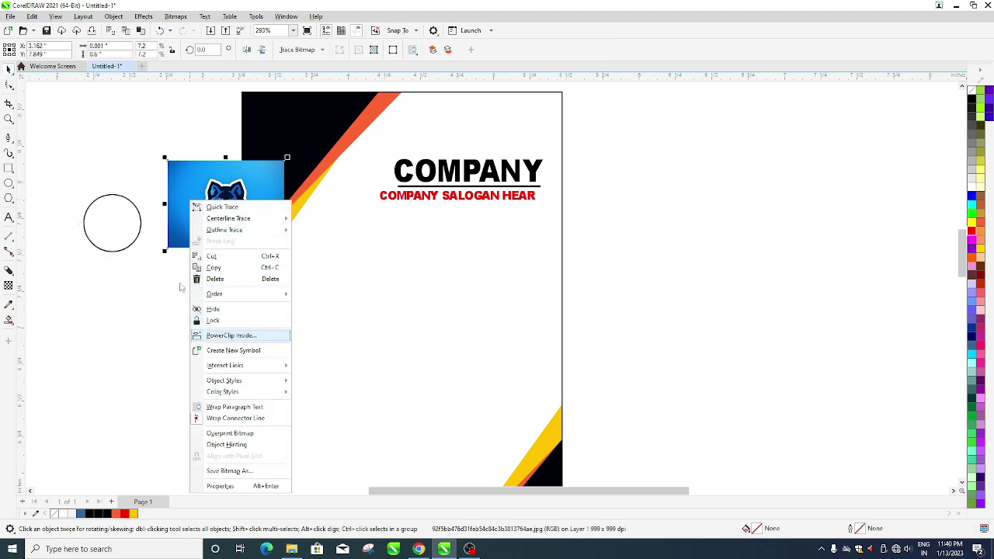
{"action": "left_click", "coordinate": [231, 336]}
{"action": "left_click", "coordinate": [99, 211]}
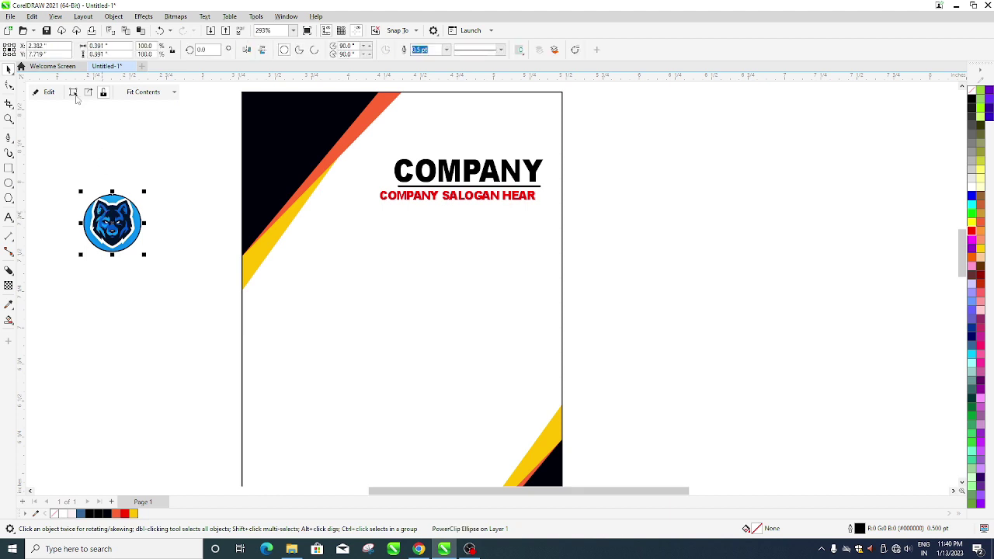
- Move the logo circle left of COMPANY and scale it to 78.5%
{"action": "left_click_drag", "start_coordinate": [108, 195], "coordinate": [362, 138]}
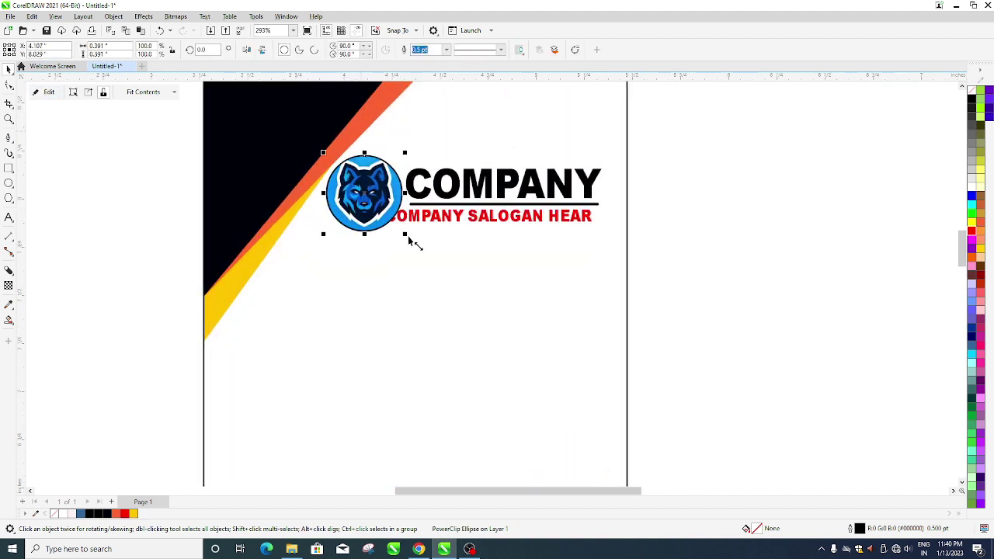
{"action": "left_click_drag", "start_coordinate": [408, 240], "coordinate": [391, 222]}
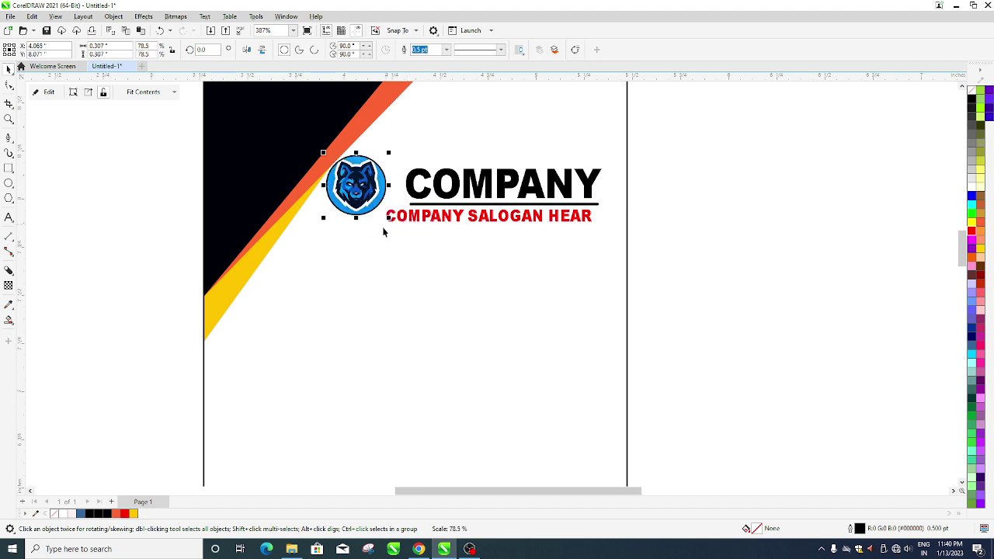
{"action": "left_click_drag", "start_coordinate": [364, 186], "coordinate": [362, 194]}
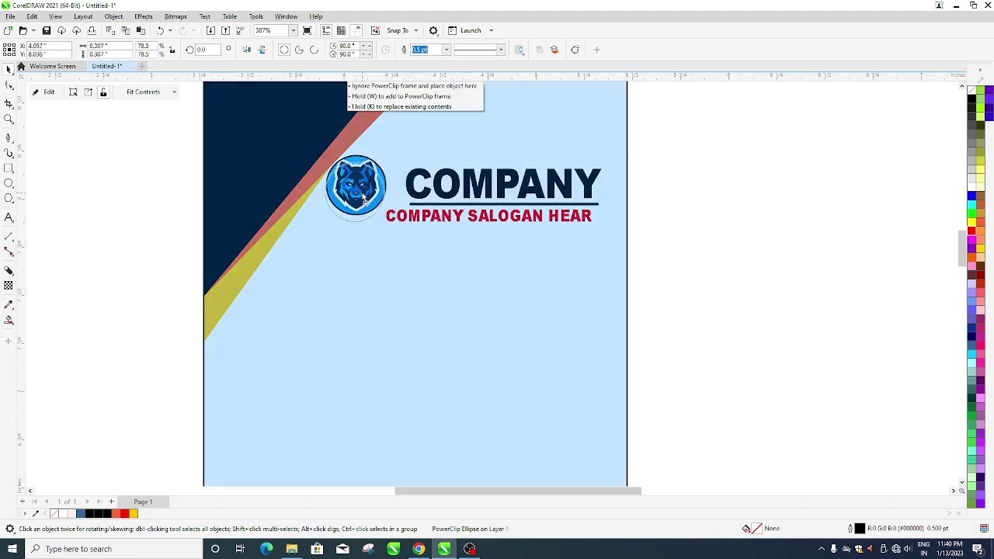
{"action": "scroll", "coordinate": [430, 221], "scroll_direction": "down", "scroll_amount": 1}
{"action": "scroll", "coordinate": [433, 221], "scroll_direction": "down", "scroll_amount": 2}
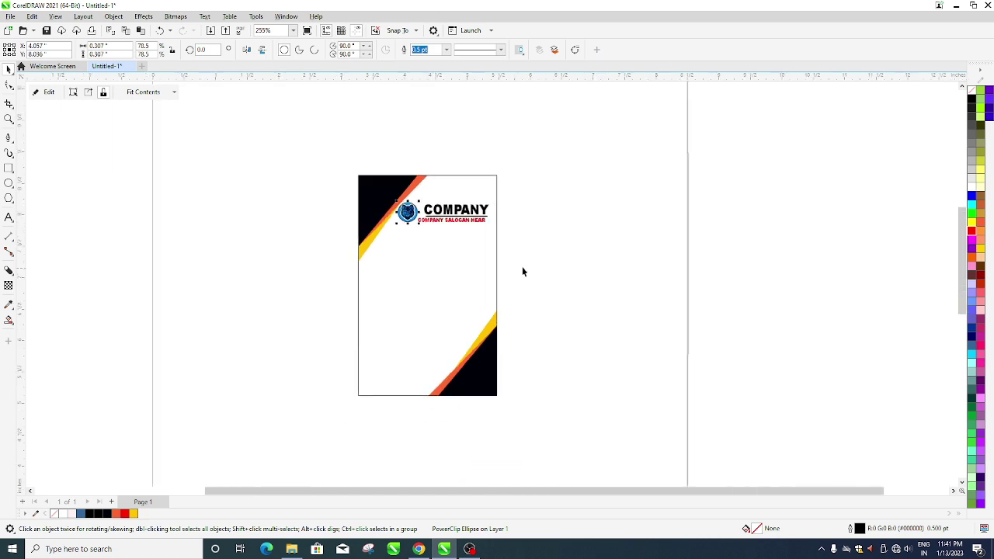
{"action": "left_click", "coordinate": [512, 373]}
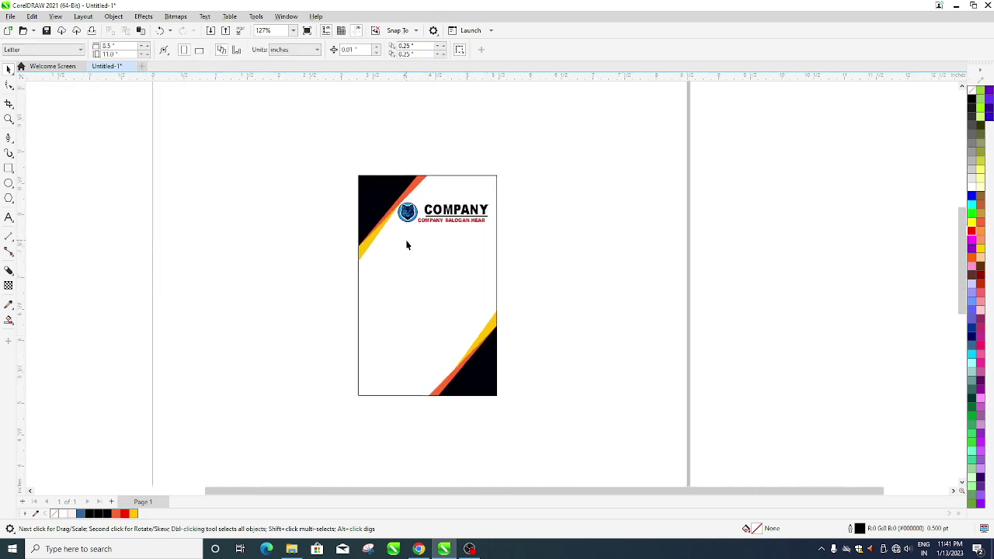
{"action": "scroll", "coordinate": [436, 260], "scroll_direction": "up", "scroll_amount": 1}
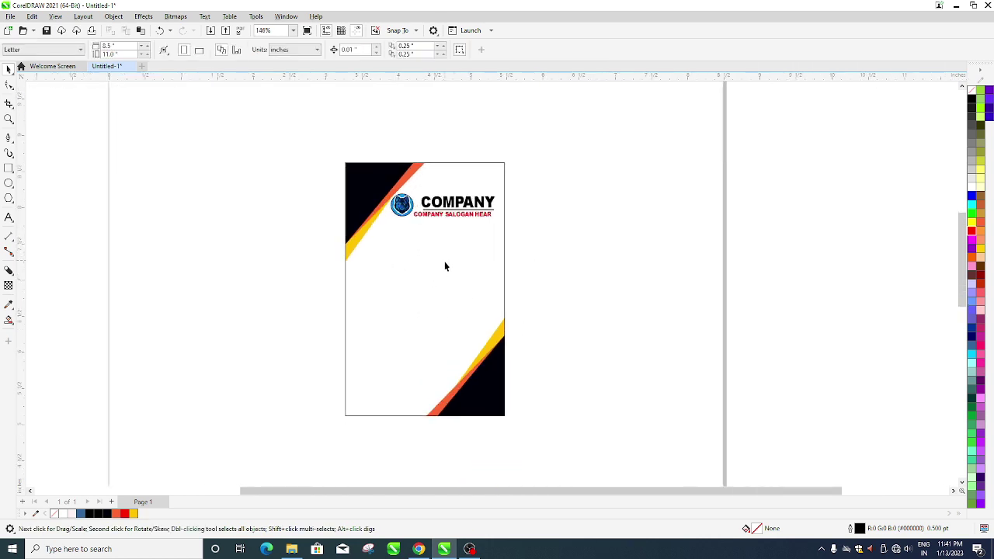
- Draw a tall photo frame rectangle and a smaller wide rectangle overlapping its top
{"action": "left_click", "coordinate": [9, 169]}
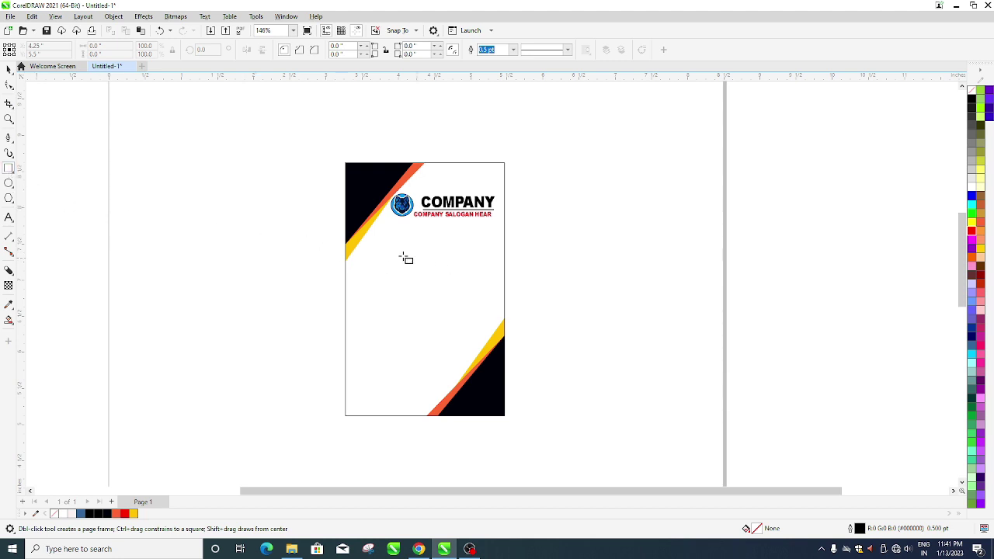
{"action": "mouse_move", "coordinate": [392, 251]}
{"action": "left_mouse_down"}
{"action": "mouse_move", "coordinate": [447, 339]}
{"action": "mouse_move", "coordinate": [456, 333]}
{"action": "left_mouse_up"}
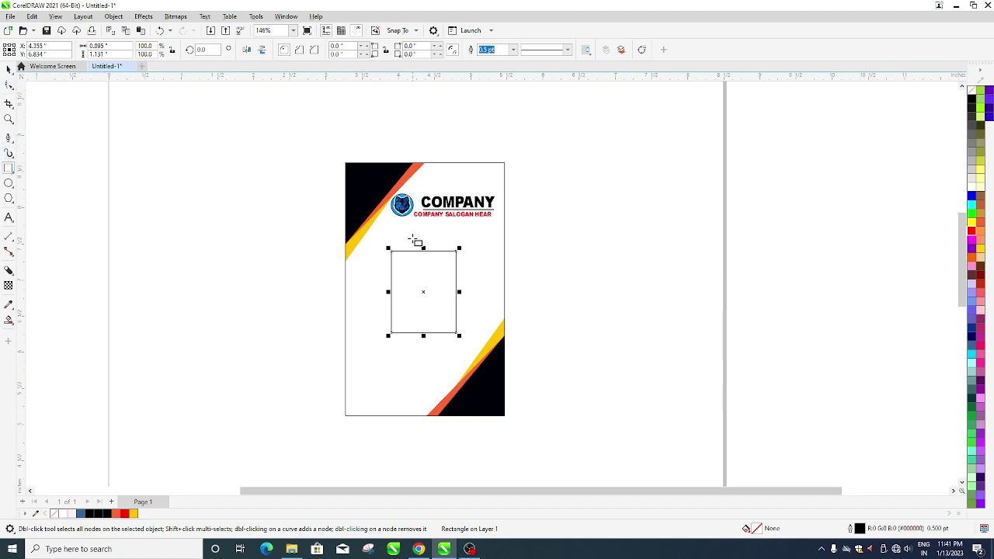
{"action": "left_click_drag", "start_coordinate": [413, 239], "coordinate": [477, 260]}
- Round the small 0.873 × 0.258-inch rectangle's corners to 0.091 inch
{"action": "scroll", "coordinate": [477, 260], "scroll_direction": "up", "scroll_amount": 1}
{"action": "scroll", "coordinate": [470, 246], "scroll_direction": "up", "scroll_amount": 2}
{"action": "scroll", "coordinate": [466, 244], "scroll_direction": "up", "scroll_amount": 1}
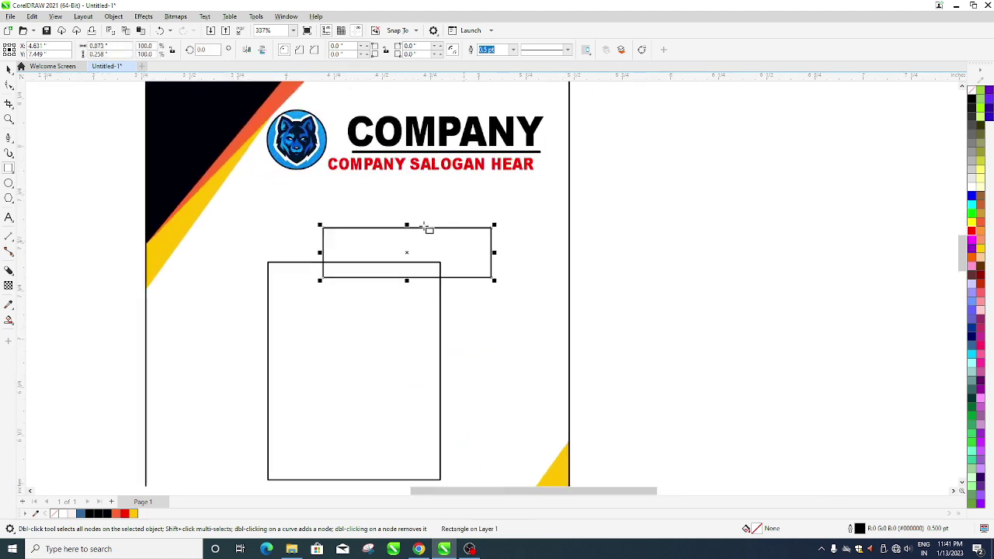
{"action": "left_click", "coordinate": [9, 85]}
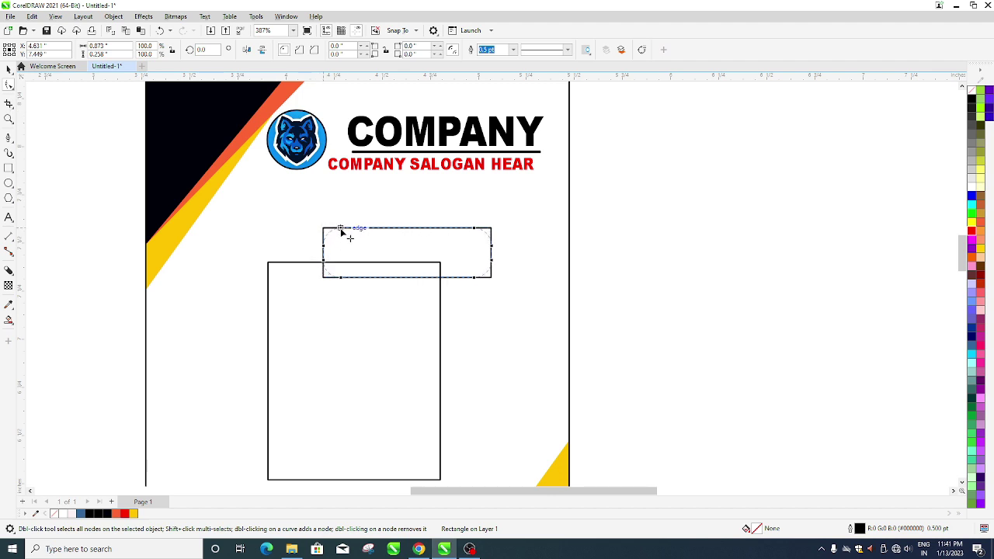
{"action": "left_click_drag", "start_coordinate": [324, 230], "coordinate": [341, 231]}
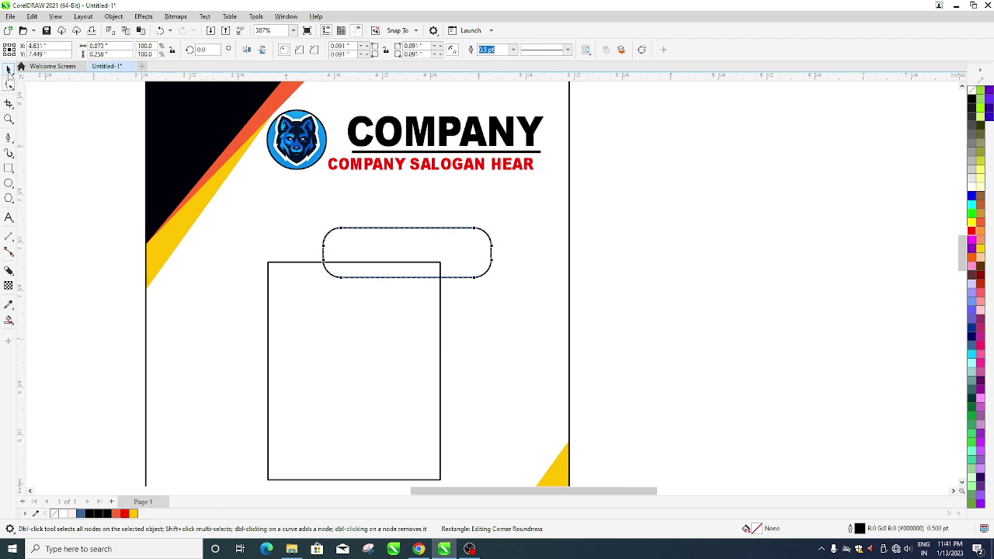
- Make the rounded bar orange #FF9933 with no outline and send it behind the photo frame
{"action": "left_click", "coordinate": [8, 69]}
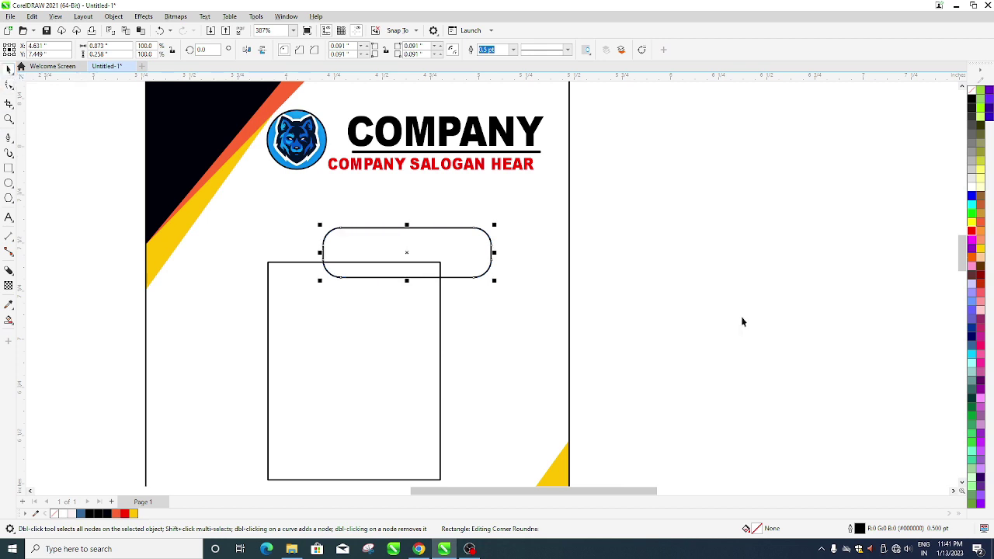
{"action": "left_click", "coordinate": [980, 234]}
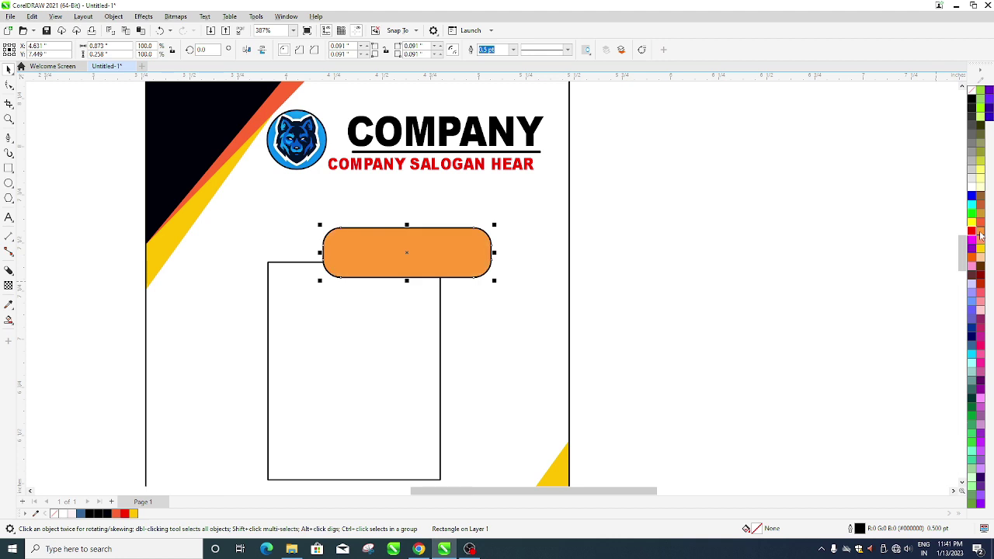
{"action": "right_click", "coordinate": [973, 94]}
{"action": "left_click", "coordinate": [917, 98]}
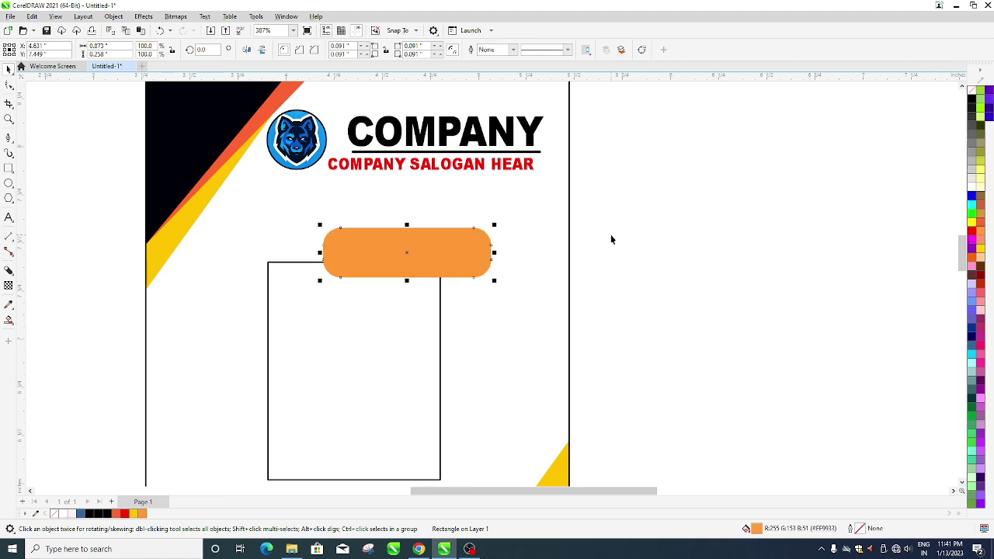
{"action": "key", "text": "Down"}
{"action": "key", "text": "Down"}
{"action": "key", "text": "Down"}
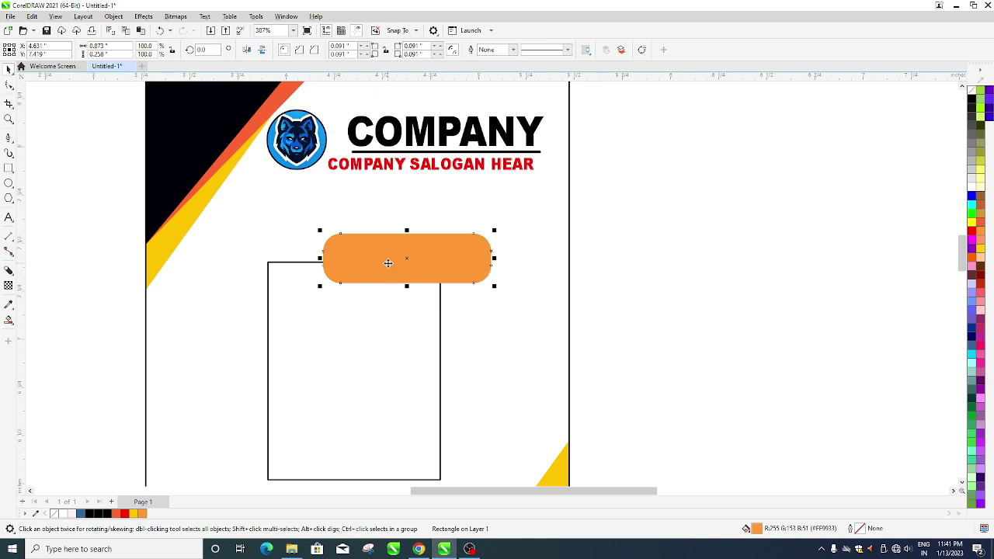
{"action": "key", "text": "ctrl+Page_Down"}
- Duplicate the orange bar below itself and rotate the copy 90° to form a T
{"action": "left_click_drag", "start_coordinate": [410, 251], "coordinate": [415, 313]}
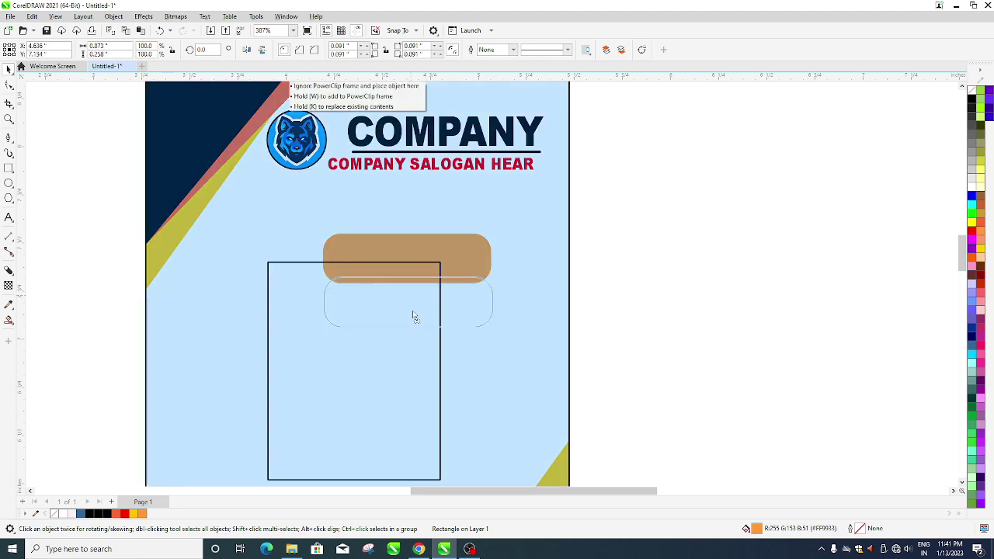
{"action": "right_click", "coordinate": [414, 313]}
{"action": "left_click", "coordinate": [202, 50]}
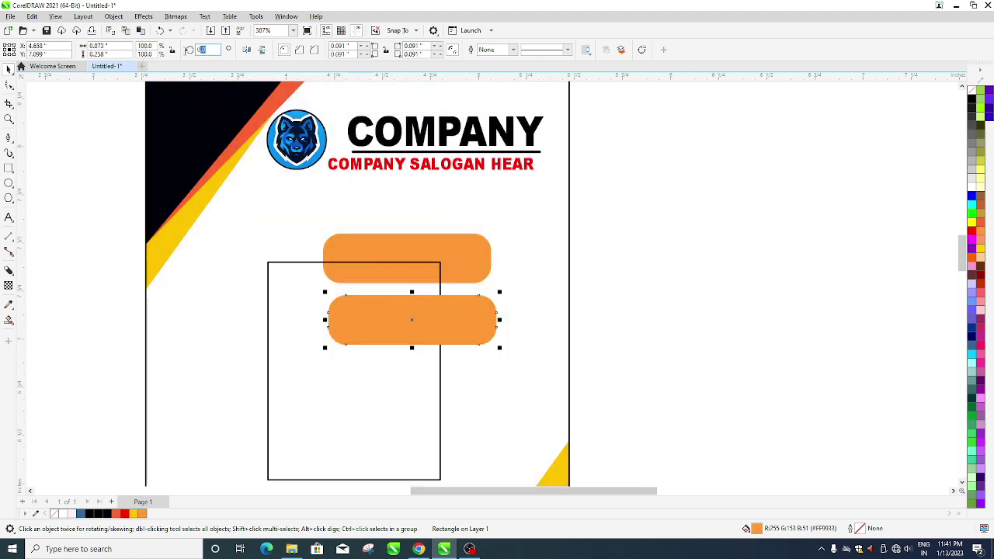
{"action": "type", "text": "90"}
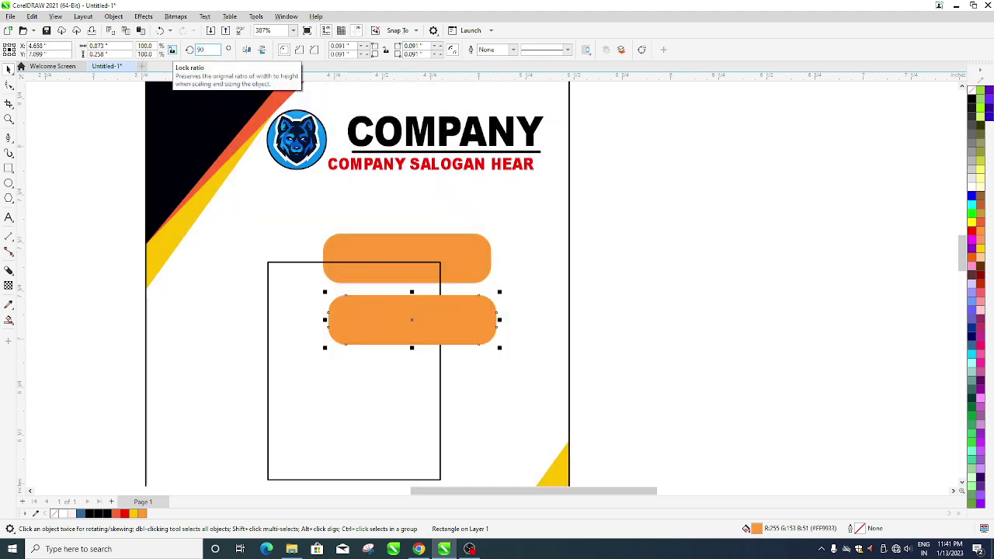
{"action": "key", "text": "Return"}
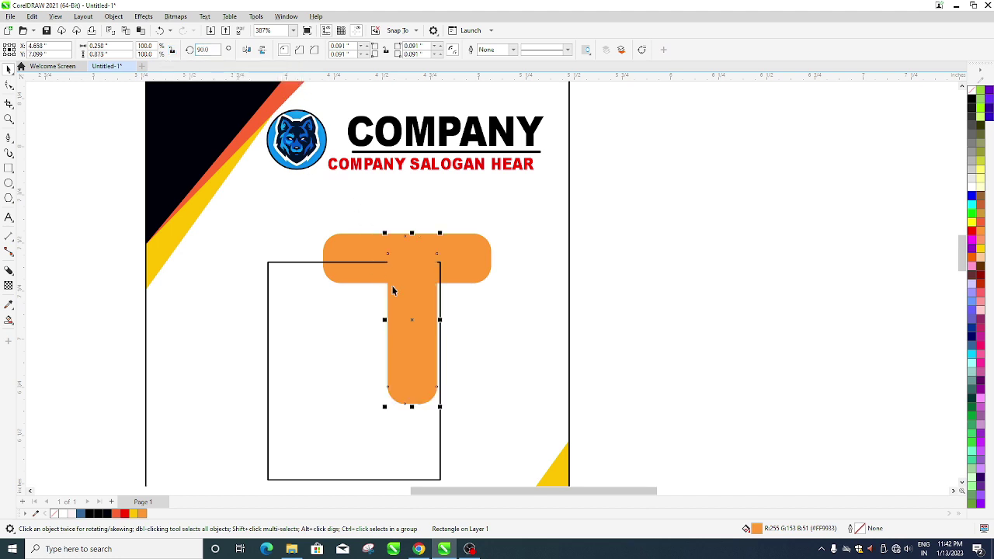
- Move the vertical orange bar to the right end of the horizontal bar, forming an L
{"action": "left_click_drag", "start_coordinate": [408, 314], "coordinate": [466, 318]}
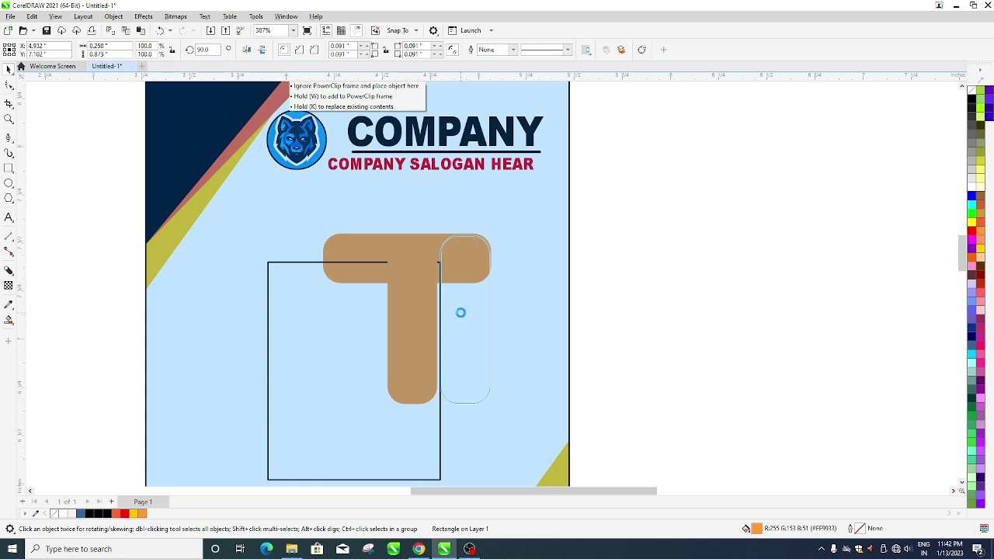
{"action": "left_click_drag", "start_coordinate": [466, 318], "coordinate": [472, 306]}
{"action": "scroll", "coordinate": [495, 247], "scroll_direction": "up", "scroll_amount": 2}
{"action": "scroll", "coordinate": [478, 287], "scroll_direction": "up", "scroll_amount": 2}
{"action": "scroll", "coordinate": [472, 300], "scroll_direction": "down", "scroll_amount": 2}
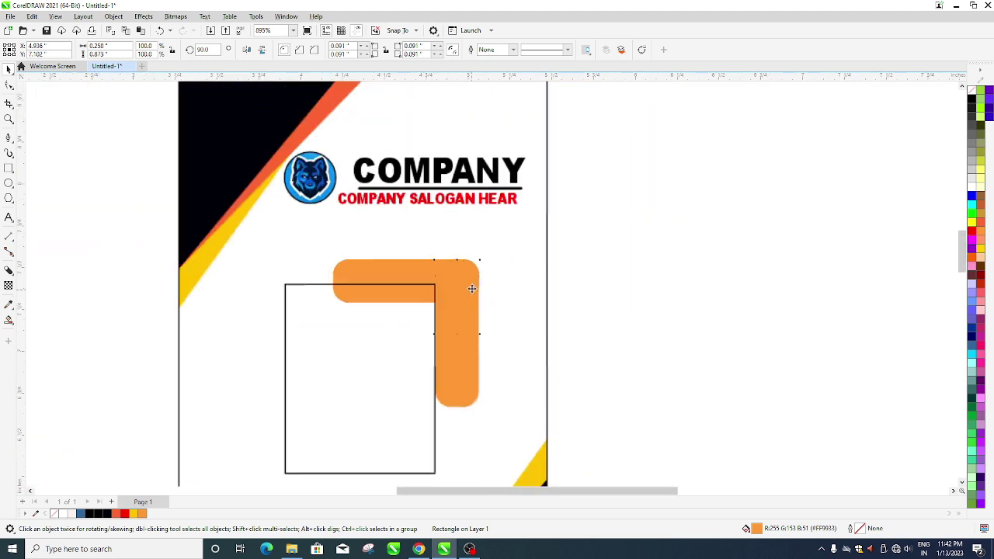
{"action": "scroll", "coordinate": [470, 287], "scroll_direction": "down", "scroll_amount": 2}
- Shrink the orange L, nudge it right and down, and send it behind the photo frame
{"action": "left_click", "coordinate": [478, 292]}
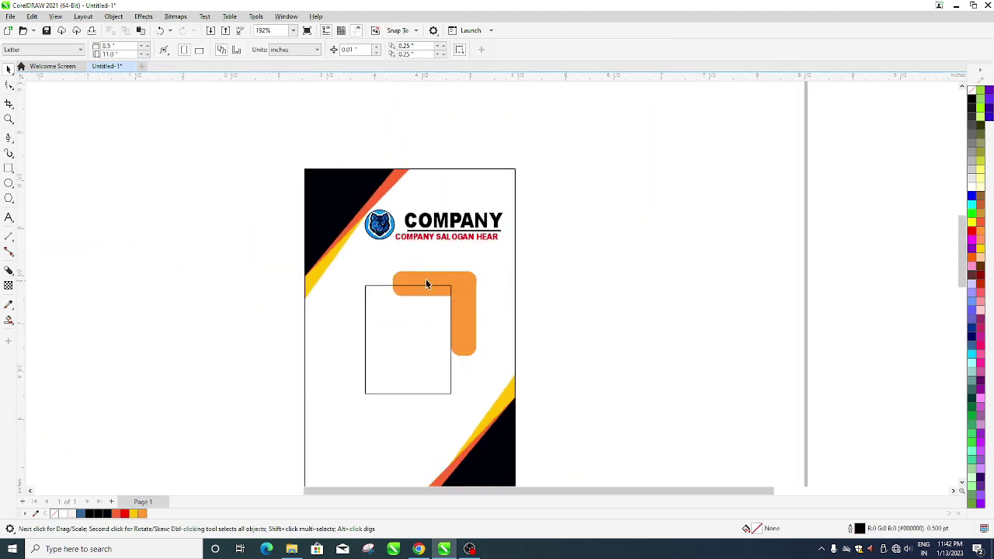
{"action": "left_click", "coordinate": [426, 284]}
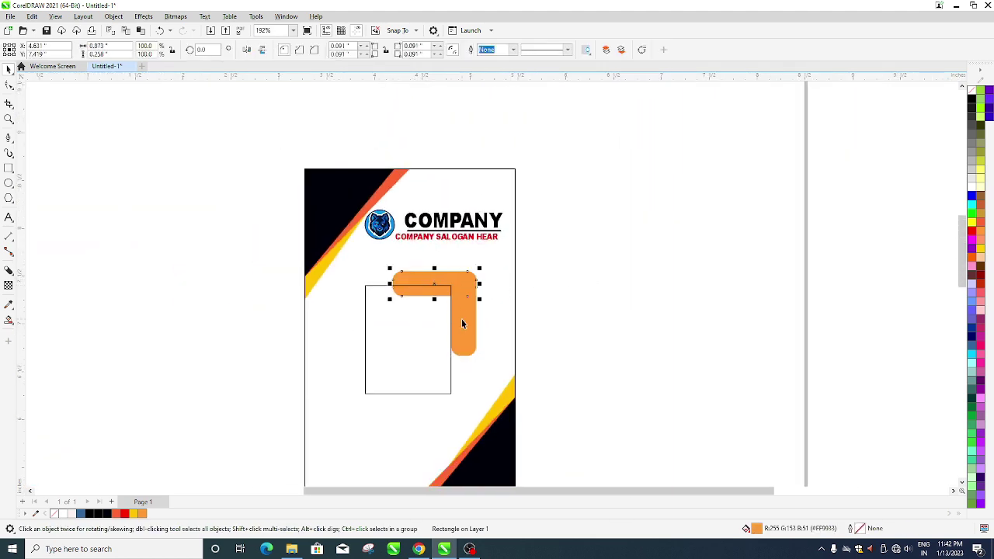
{"action": "left_click_drag", "start_coordinate": [479, 358], "coordinate": [466, 342]}
{"action": "scroll", "coordinate": [459, 311], "scroll_direction": "up", "scroll_amount": 2}
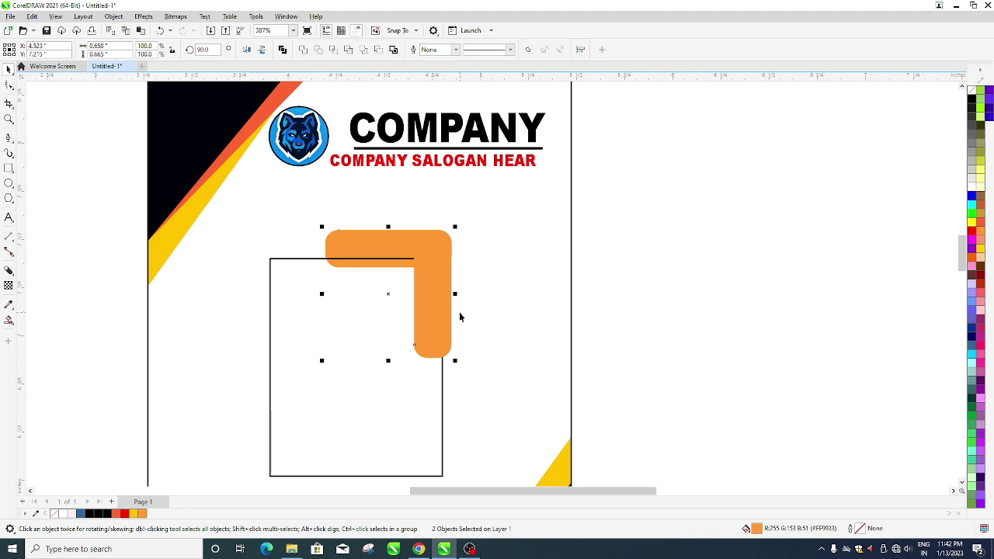
{"action": "key", "text": "Right"}
{"action": "key", "text": "Right"}
{"action": "key", "text": "Right"}
{"action": "key", "text": "Right"}
{"action": "key", "text": "Right"}
{"action": "key", "text": "Right"}
{"action": "key", "text": "Right"}
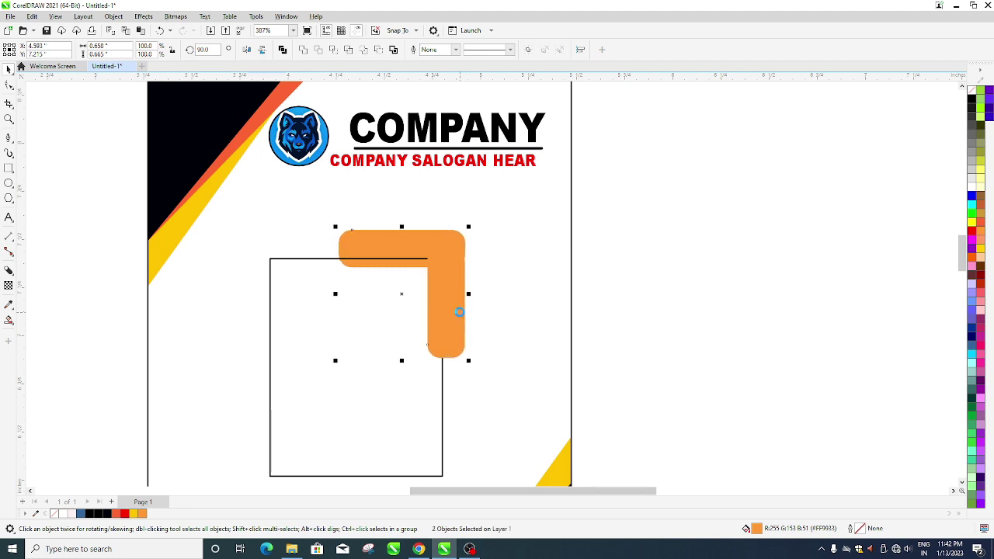
{"action": "key", "text": "Down"}
{"action": "key", "text": "Down"}
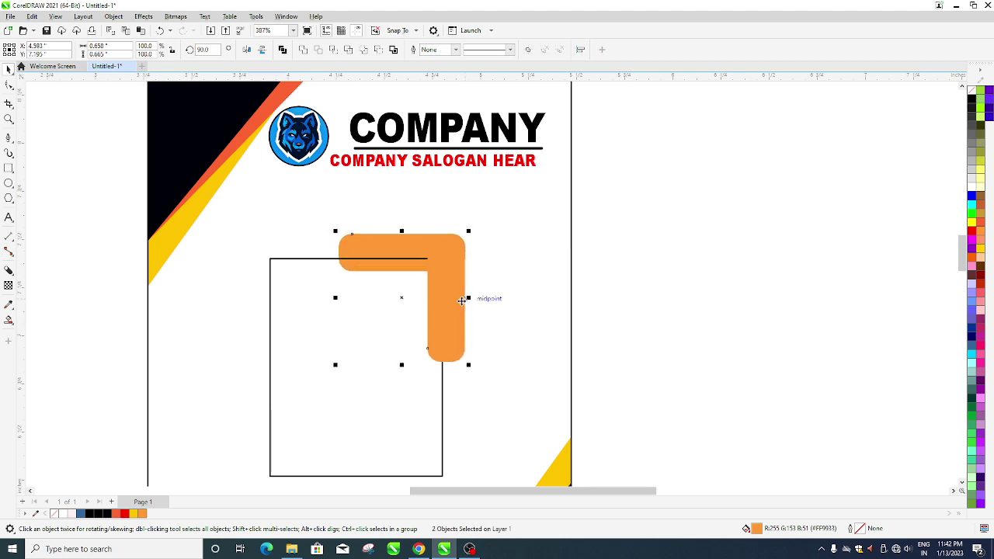
{"action": "key", "text": "ctrl+Page_Down"}
- Fill the photo frame rectangle white
{"action": "left_click", "coordinate": [567, 260]}
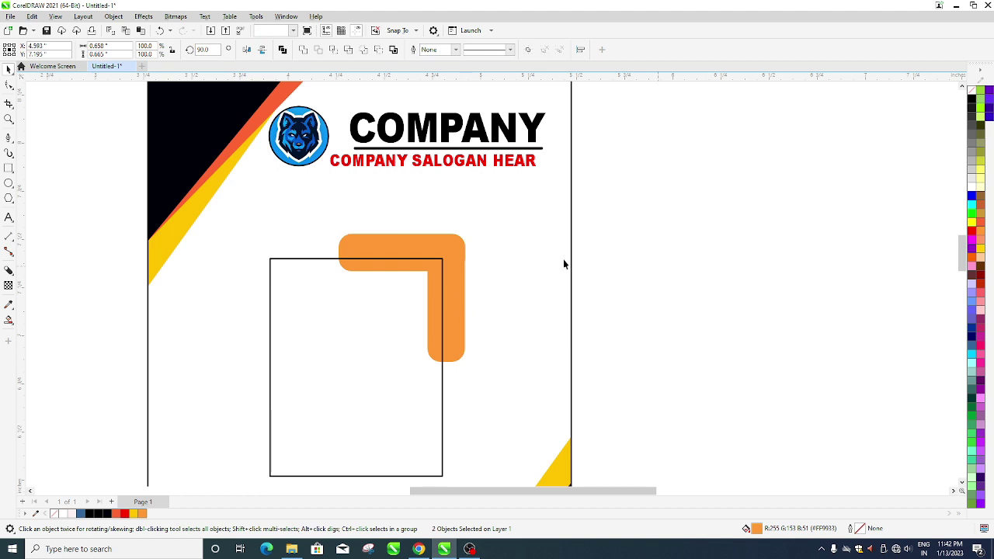
{"action": "left_click", "coordinate": [417, 262]}
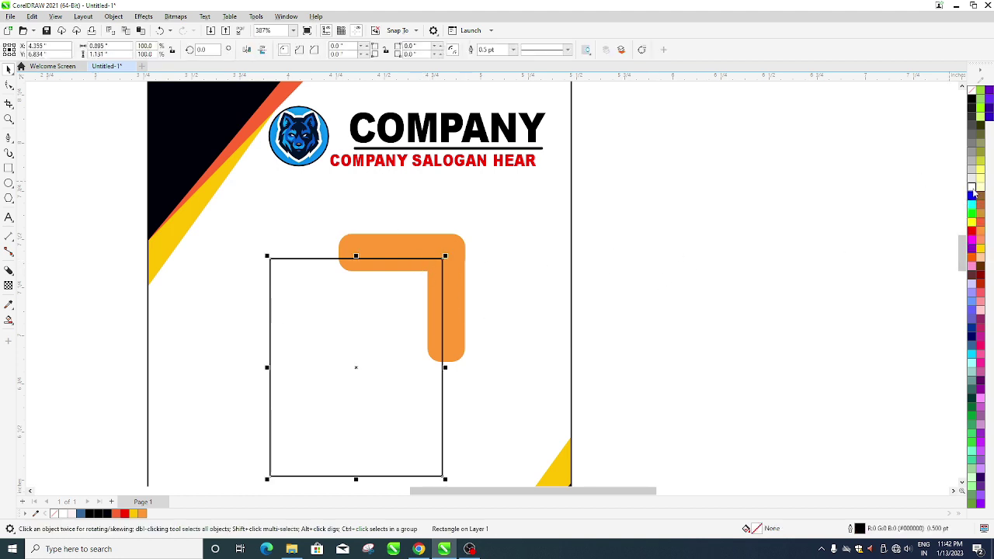
{"action": "left_click", "coordinate": [972, 187]}
{"action": "scroll", "coordinate": [497, 232], "scroll_direction": "down", "scroll_amount": 2}
{"action": "scroll", "coordinate": [497, 232], "scroll_direction": "down", "scroll_amount": 2}
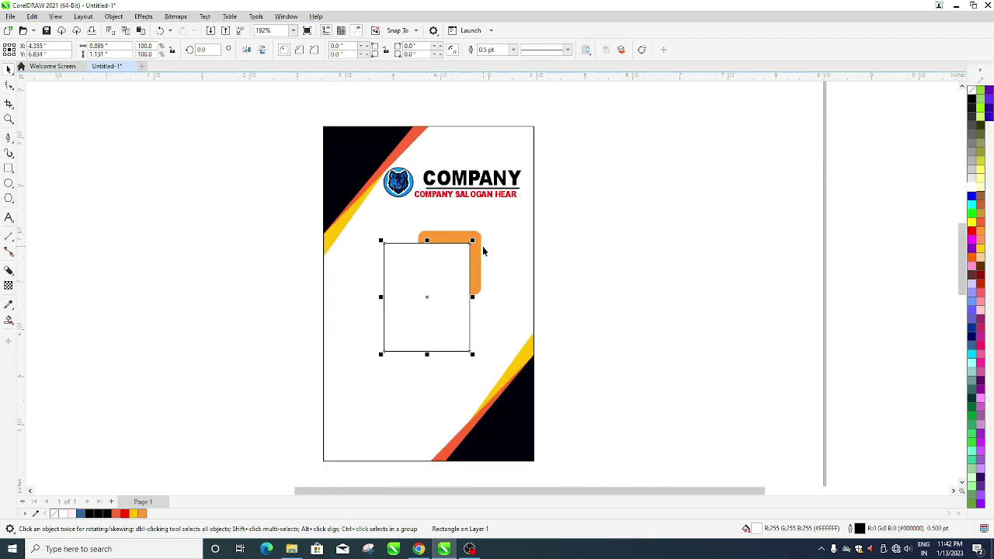
- Group the two orange bars into one L and shift it slightly down-left
{"action": "left_click", "coordinate": [477, 246]}
{"action": "left_click", "coordinate": [441, 237], "text": "shift"}
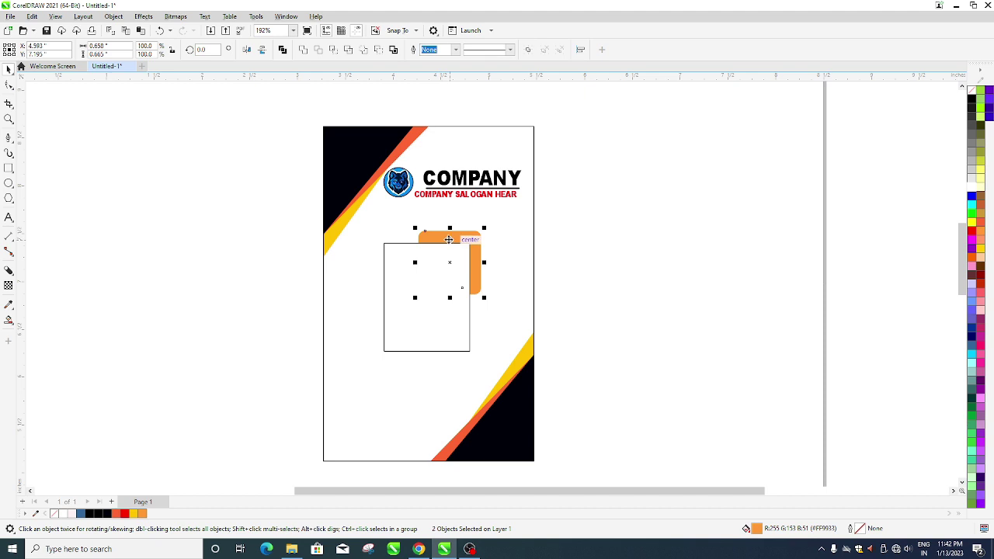
{"action": "key", "text": "ctrl+g"}
{"action": "left_click_drag", "start_coordinate": [449, 240], "coordinate": [451, 241]}
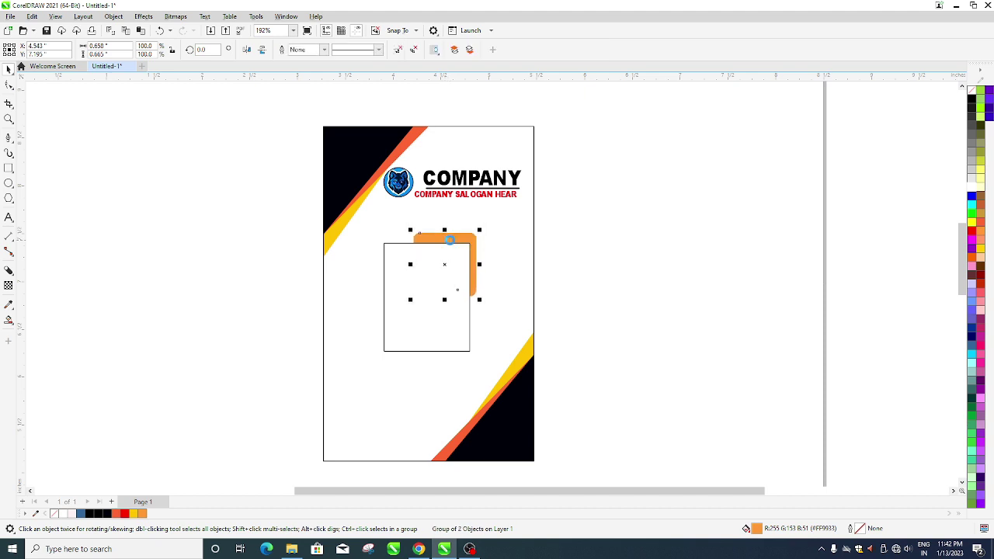
{"action": "left_click", "coordinate": [649, 278]}
- Duplicate the orange L, mirror it both ways, and tuck it behind the frame's bottom-left corner
{"action": "mouse_move", "coordinate": [475, 264]}
{"action": "left_mouse_down"}
{"action": "mouse_move", "coordinate": [464, 294]}
{"action": "mouse_move", "coordinate": [411, 325]}
{"action": "left_mouse_up"}
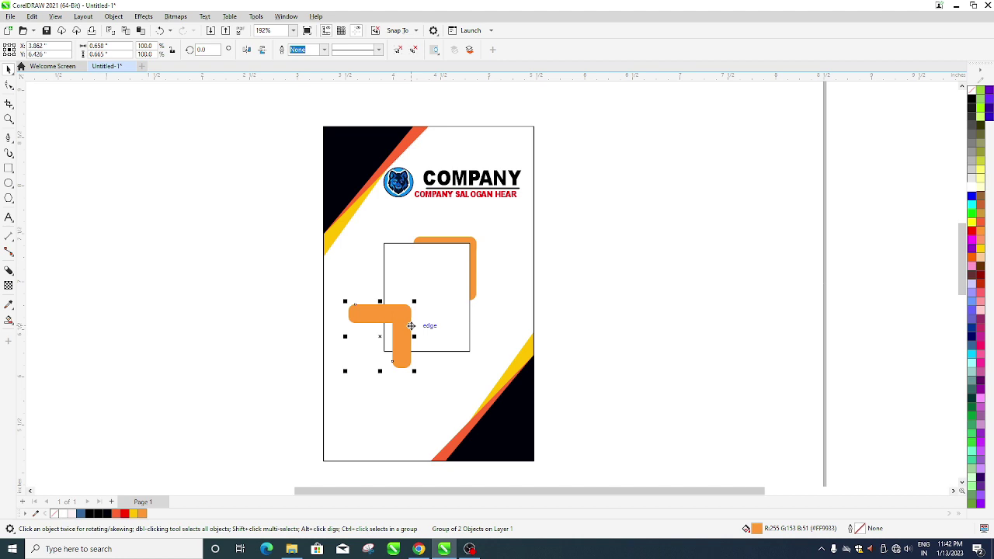
{"action": "left_click", "coordinate": [248, 51]}
{"action": "left_click", "coordinate": [262, 50]}
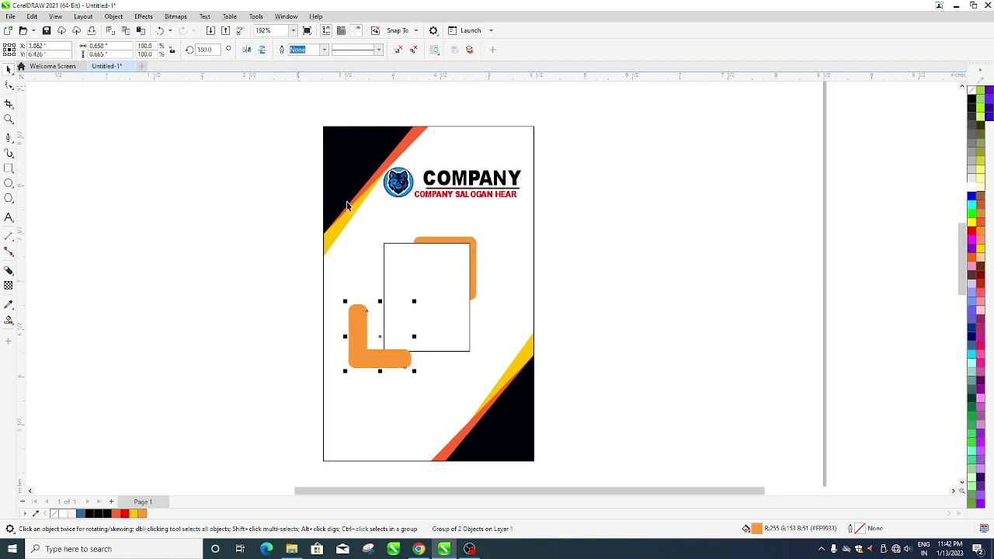
{"action": "mouse_move", "coordinate": [361, 334]}
{"action": "left_mouse_down"}
{"action": "mouse_move", "coordinate": [388, 337]}
{"action": "mouse_move", "coordinate": [391, 327]}
{"action": "left_mouse_up"}
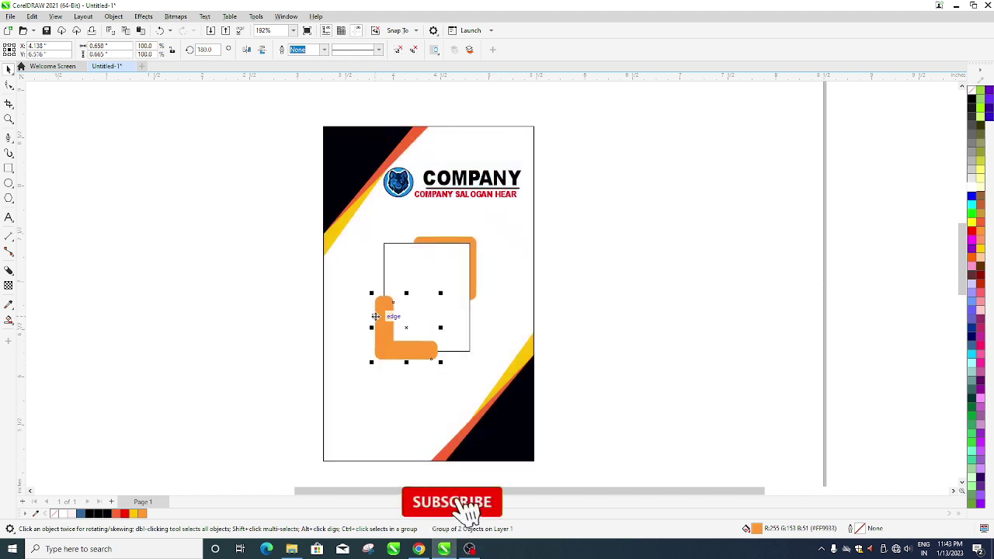
{"action": "key", "text": "ctrl+Page_Down"}
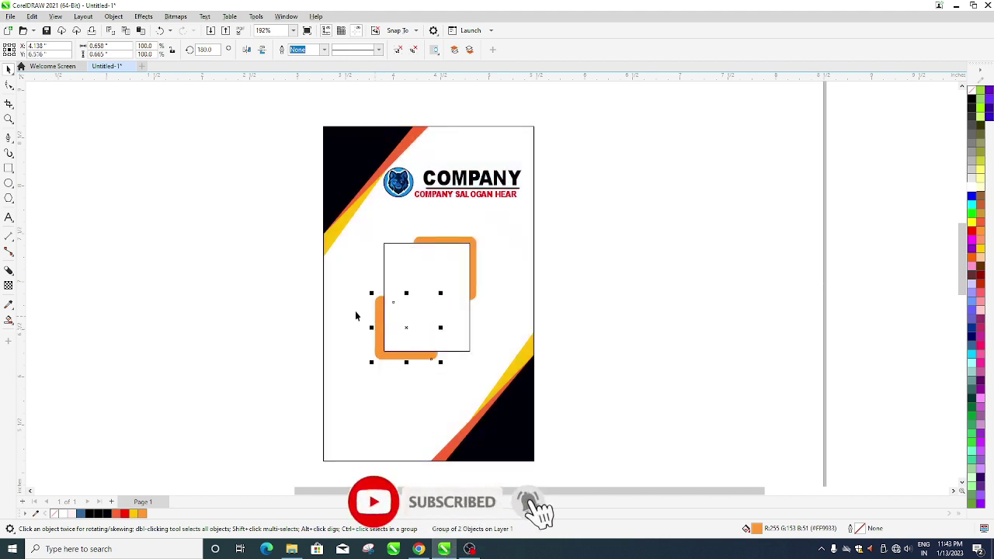
{"action": "key", "text": "Up"}
{"action": "key", "text": "Right"}
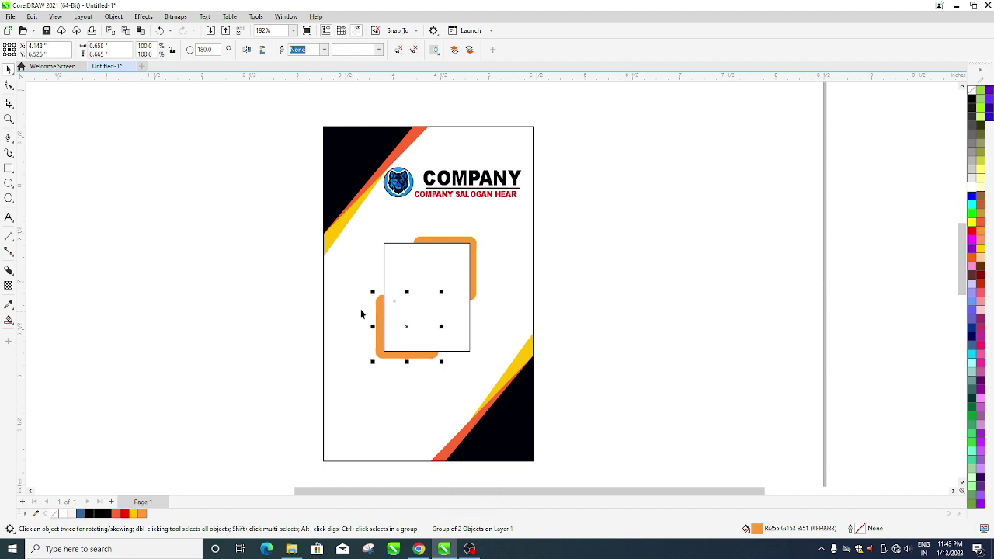
{"action": "scroll", "coordinate": [408, 246], "scroll_direction": "up", "scroll_amount": 2}
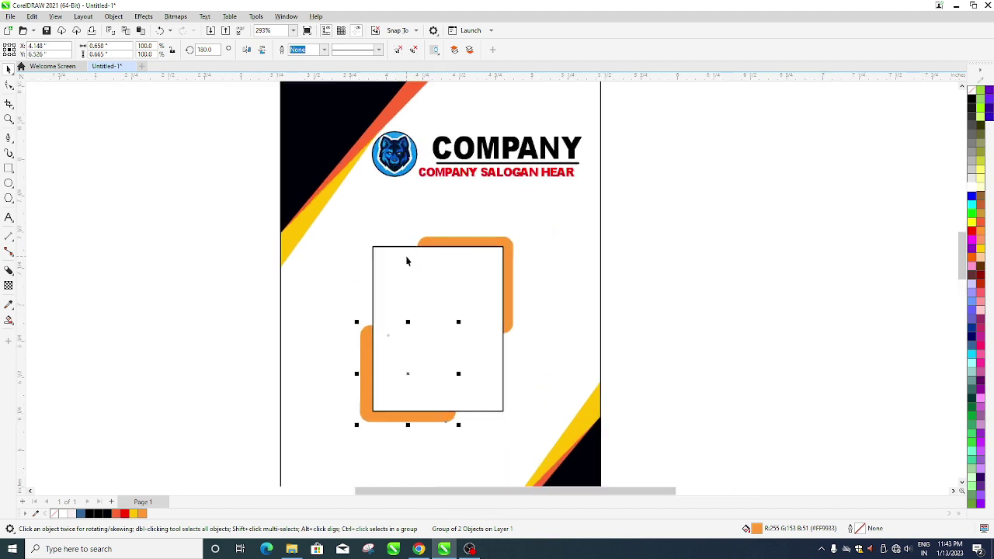
{"action": "left_click", "coordinate": [408, 250]}
- Round only the frame's top-left and bottom-right corners by about 0.11 inch
{"action": "left_click", "coordinate": [9, 84]}
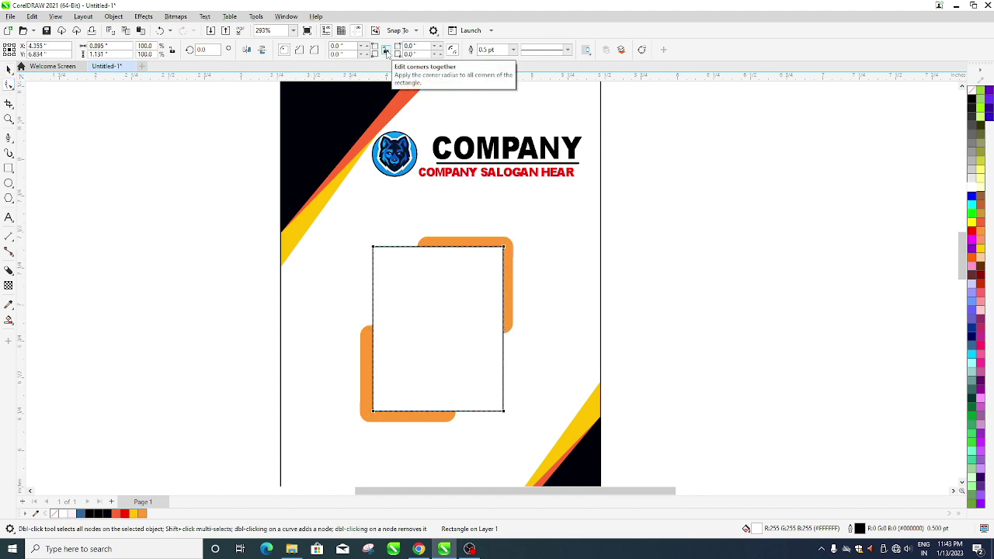
{"action": "left_click", "coordinate": [386, 51]}
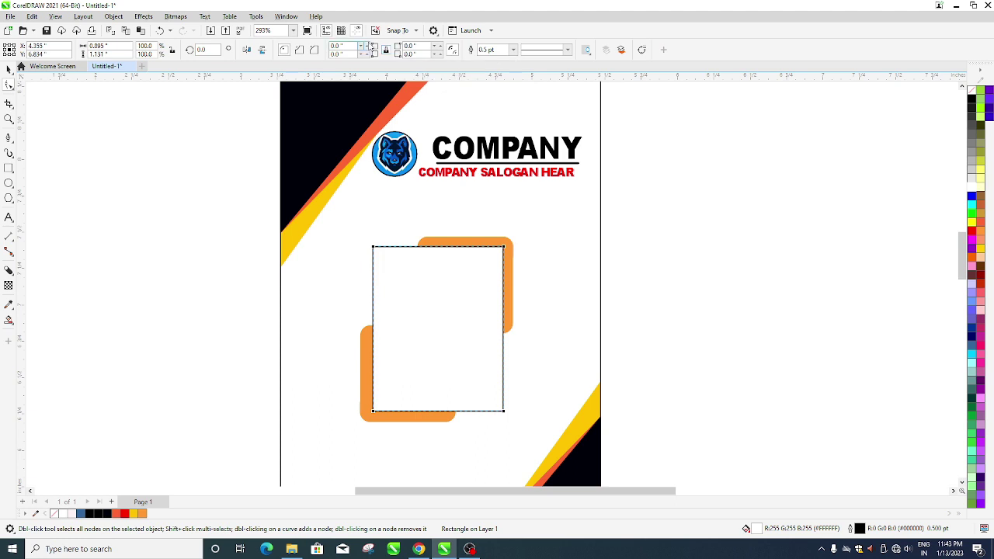
{"action": "left_click", "coordinate": [370, 46]}
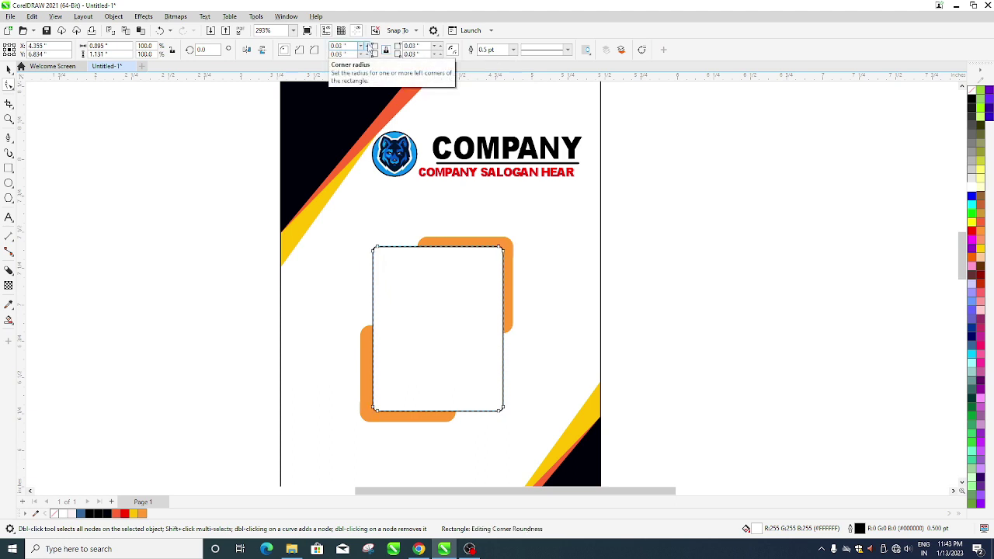
{"action": "left_click", "coordinate": [371, 53]}
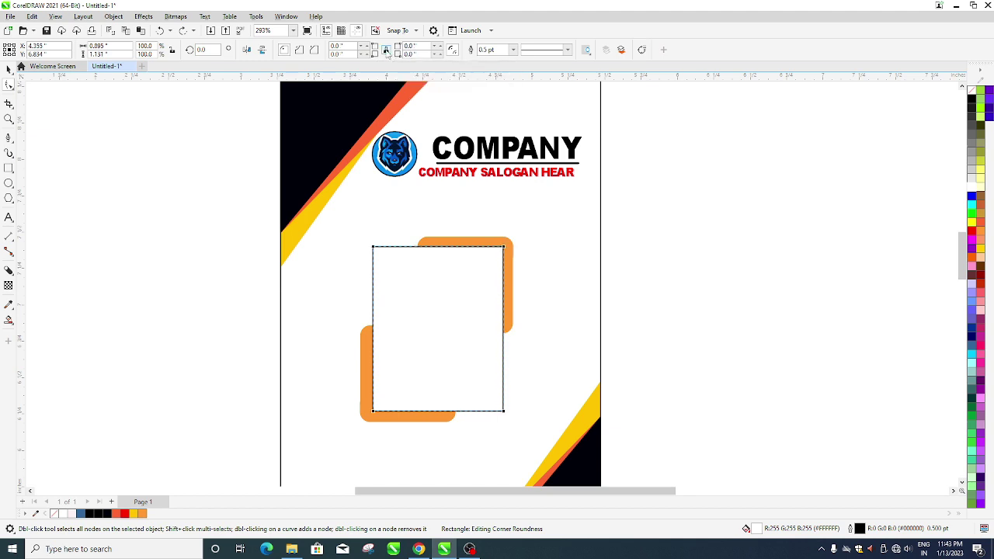
{"action": "left_click", "coordinate": [367, 46]}
{"action": "left_click", "coordinate": [366, 46]}
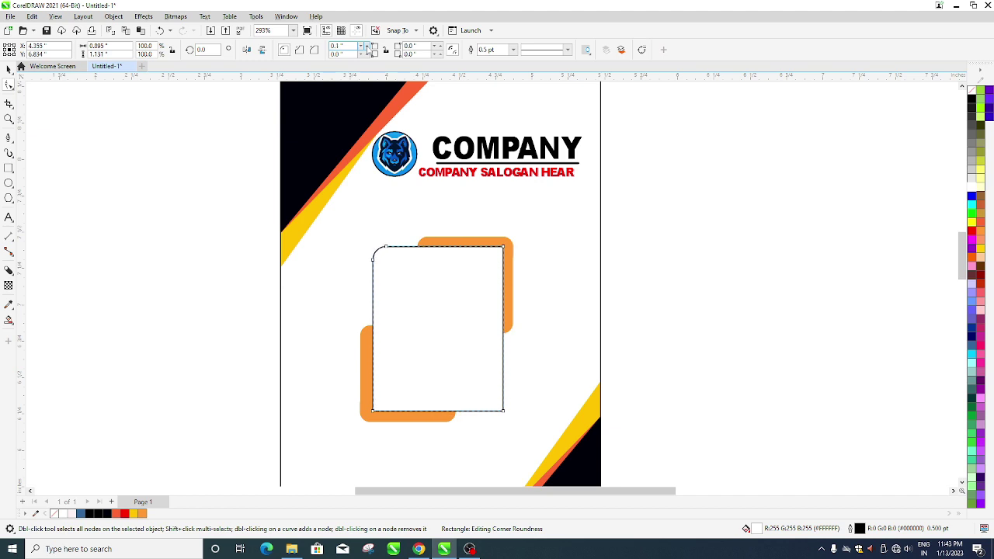
{"action": "left_click", "coordinate": [367, 46]}
{"action": "left_click", "coordinate": [366, 46]}
{"action": "left_click", "coordinate": [440, 56]}
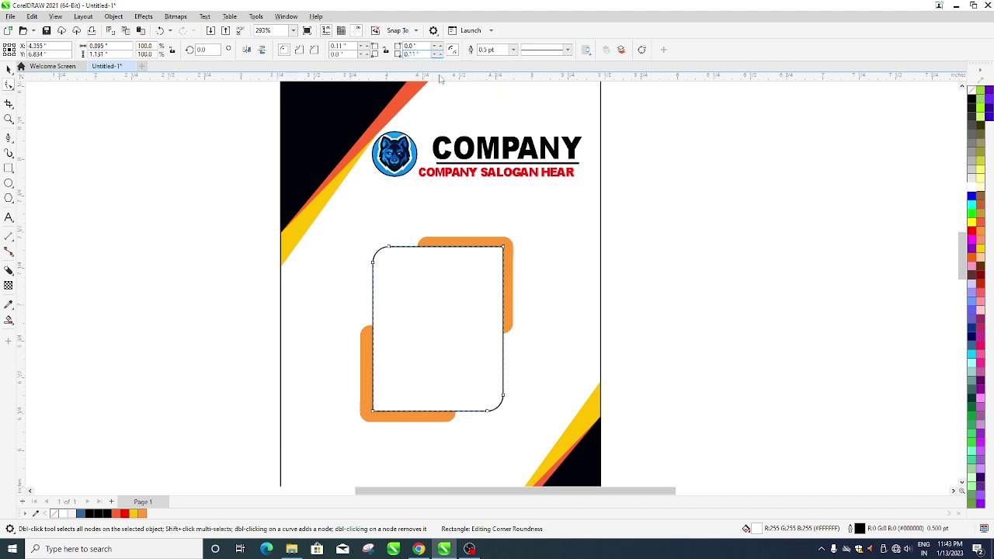
{"action": "scroll", "coordinate": [394, 202], "scroll_direction": "down", "scroll_amount": 1}
{"action": "left_click", "coordinate": [9, 68]}
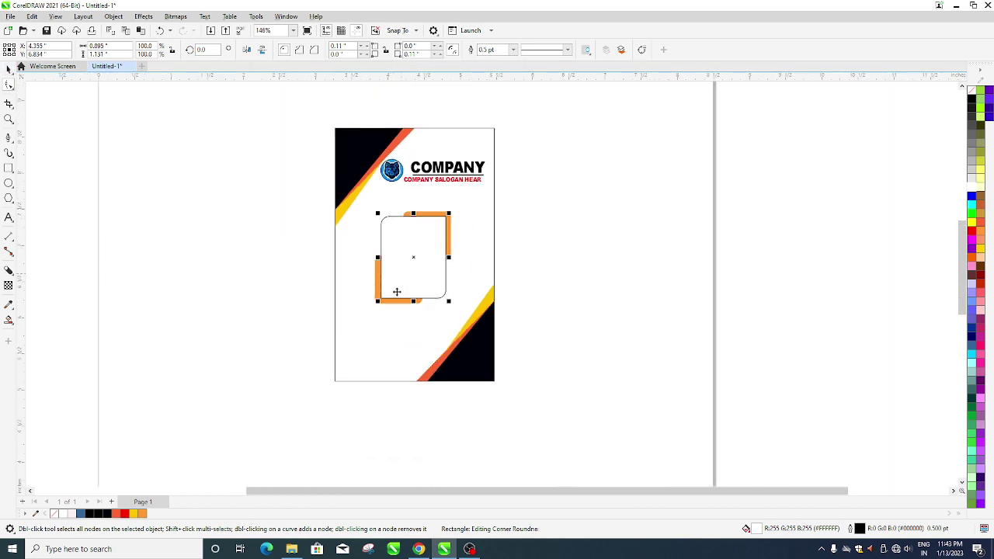
{"action": "key", "text": "space"}
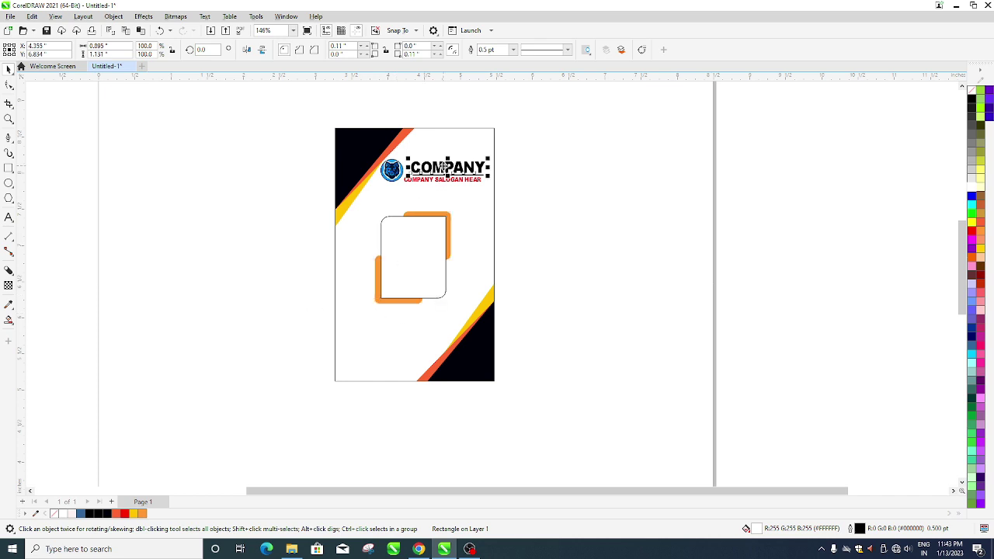
- Copy the COMPANY text below the photo, replace it with the holder's full name, then shrink and center it
{"action": "mouse_move", "coordinate": [445, 169]}
{"action": "left_mouse_down"}
{"action": "mouse_move", "coordinate": [408, 349]}
{"action": "mouse_move", "coordinate": [394, 319]}
{"action": "left_mouse_up"}
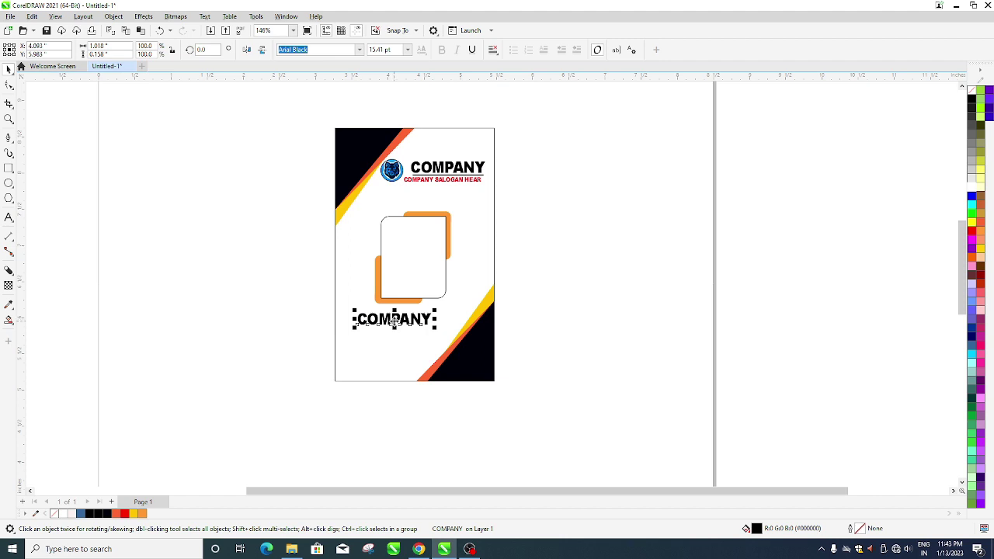
{"action": "double_click", "coordinate": [396, 320]}
{"action": "key", "text": "ctrl+a"}
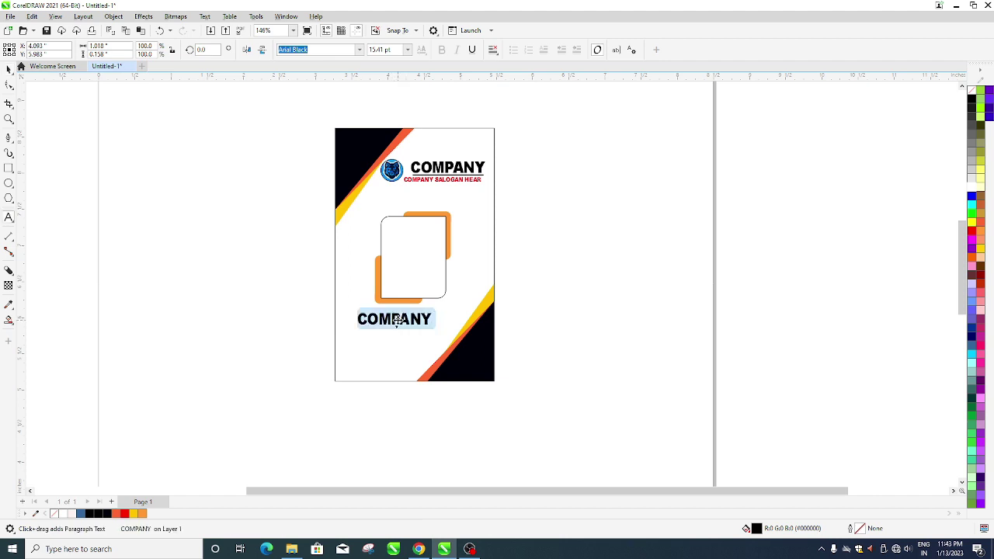
{"action": "type", "text": "AJA"}
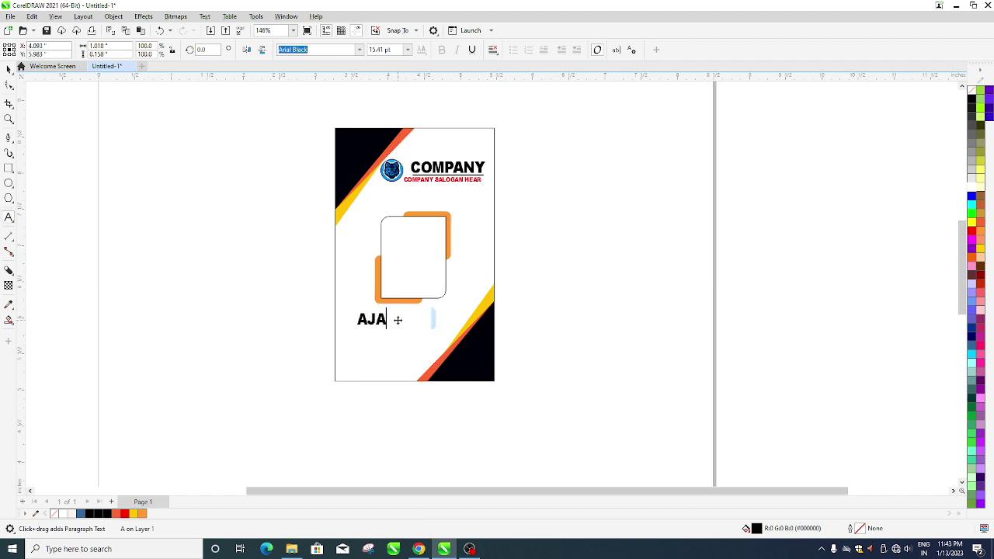
{"action": "type", "text": "Y"}
{"action": "type", "text": " KUMAR "}
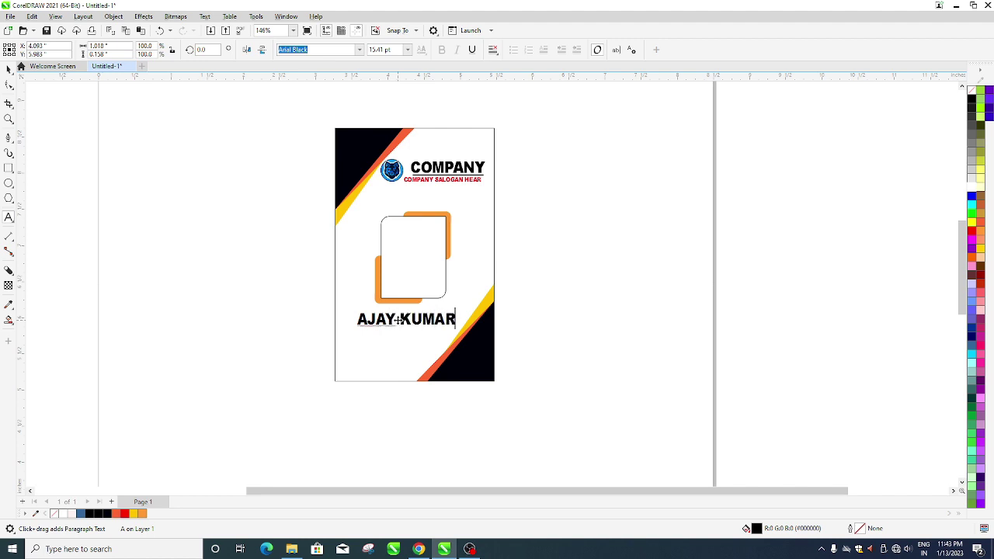
{"action": "type", "text": "SING"}
{"action": "type", "text": "H"}
{"action": "left_click", "coordinate": [9, 69]}
{"action": "mouse_move", "coordinate": [513, 324]}
{"action": "left_mouse_down"}
{"action": "mouse_move", "coordinate": [482, 326]}
{"action": "mouse_move", "coordinate": [498, 325]}
{"action": "left_mouse_up"}
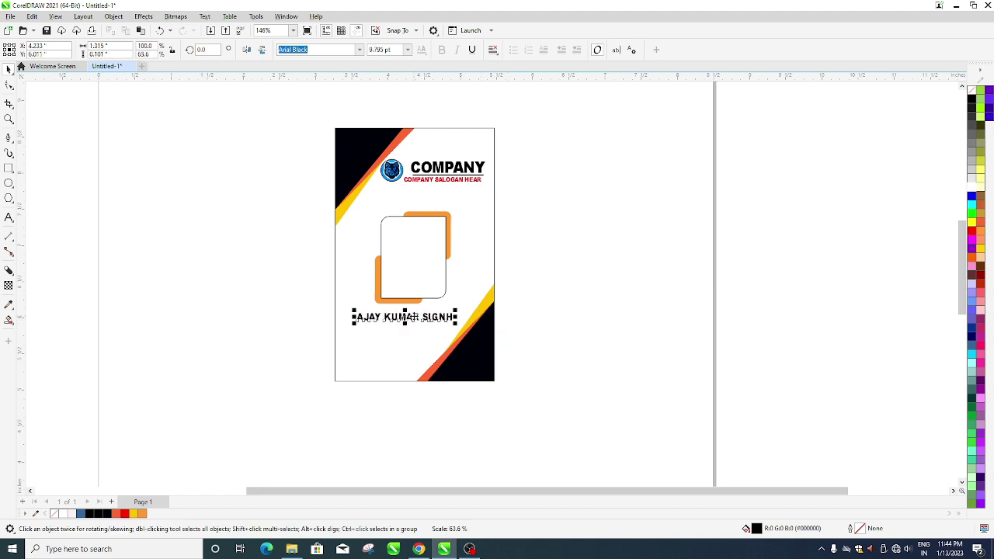
{"action": "left_click_drag", "start_coordinate": [408, 324], "coordinate": [417, 321]}
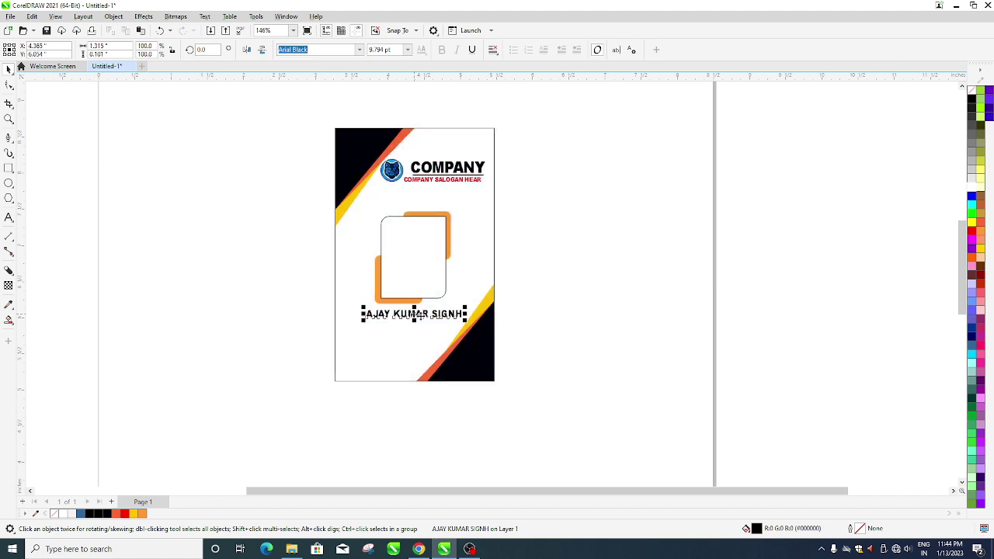
{"action": "left_click", "coordinate": [536, 295]}
{"action": "scroll", "coordinate": [437, 322], "scroll_direction": "up", "scroll_amount": 1}
- Copy the name line beneath itself, change it to 'WEB DISIGNER', and shrink it to about 7.2 pt
{"action": "scroll", "coordinate": [437, 322], "scroll_direction": "up", "scroll_amount": 2}
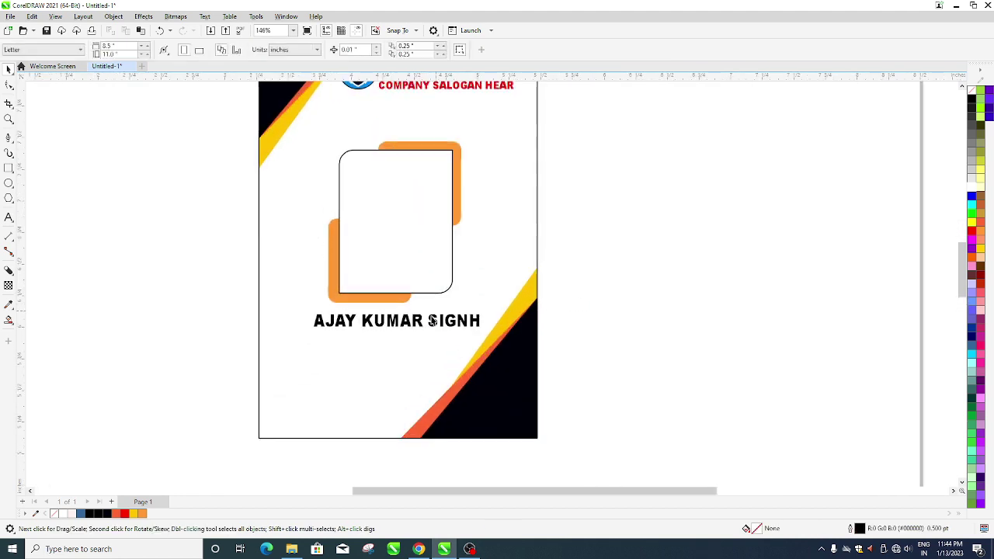
{"action": "left_click", "coordinate": [437, 326]}
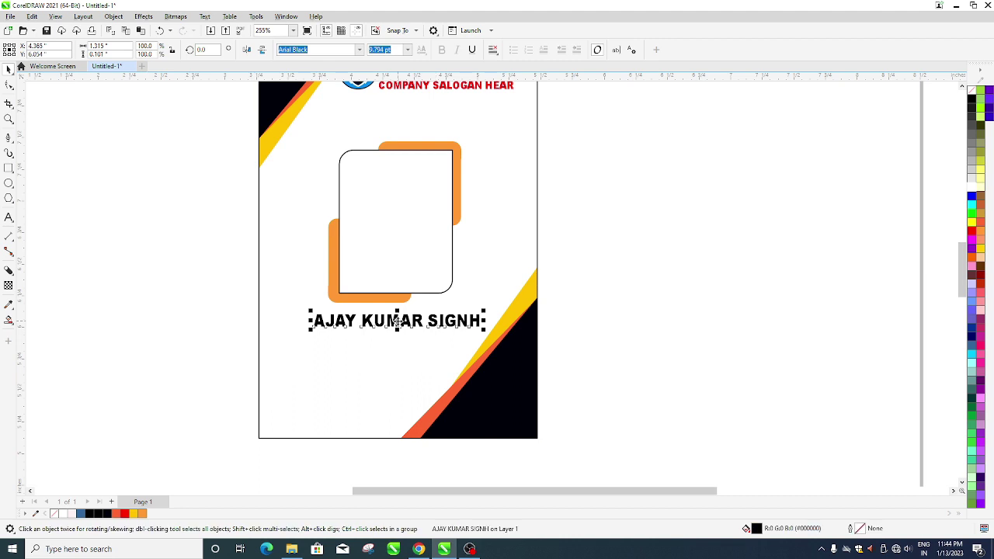
{"action": "mouse_move", "coordinate": [397, 323]}
{"action": "left_mouse_down"}
{"action": "mouse_move", "coordinate": [396, 357]}
{"action": "mouse_move", "coordinate": [392, 350]}
{"action": "left_mouse_up"}
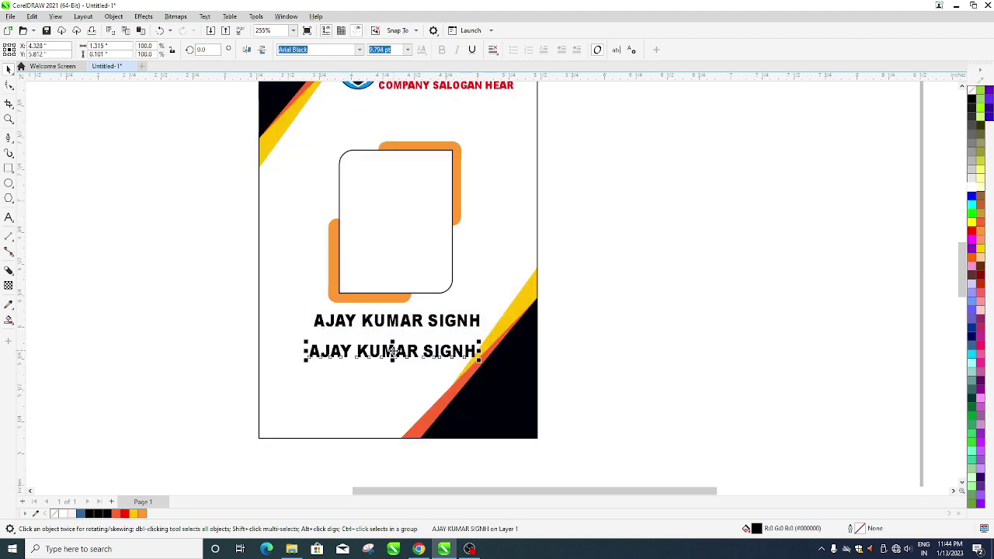
{"action": "double_click", "coordinate": [392, 350]}
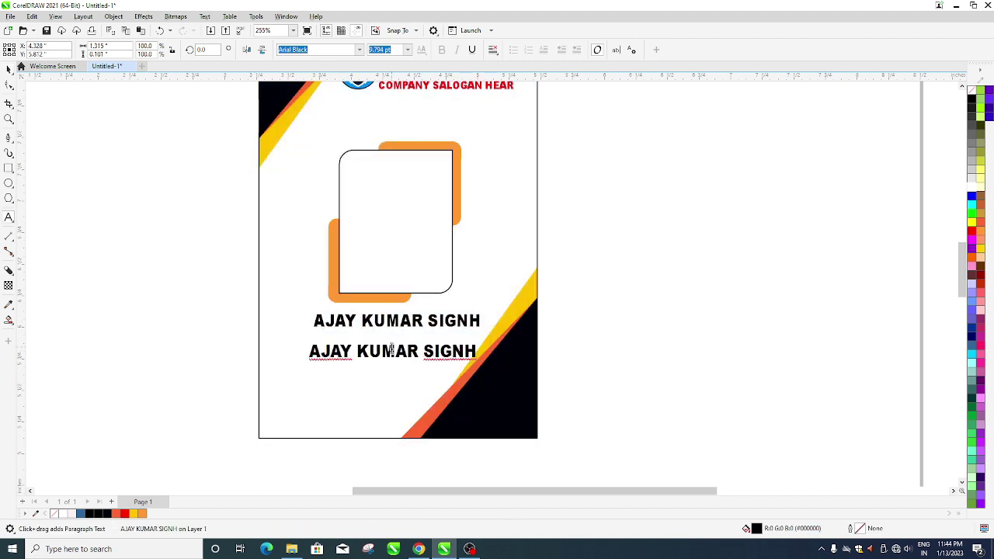
{"action": "key", "text": "ctrl+a"}
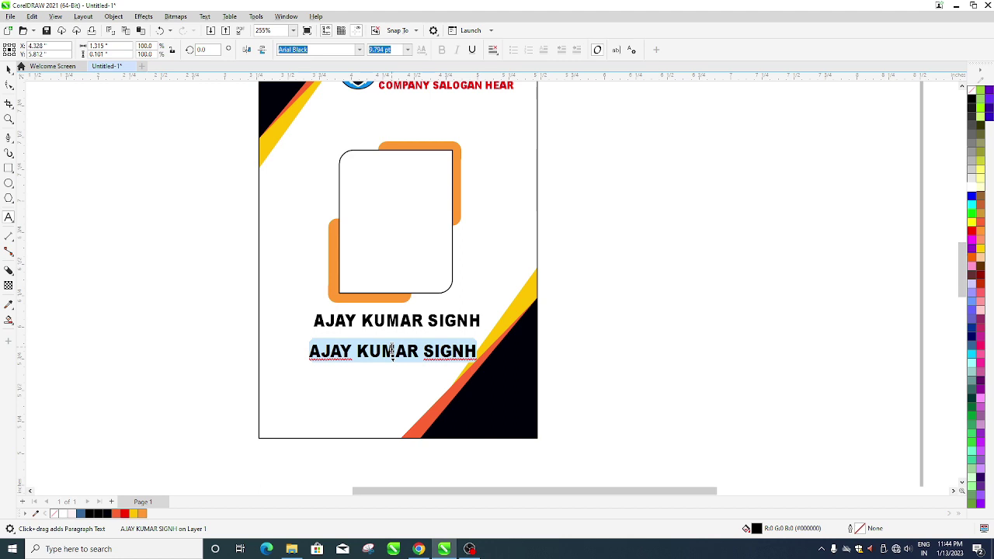
{"action": "type", "text": "wE"}
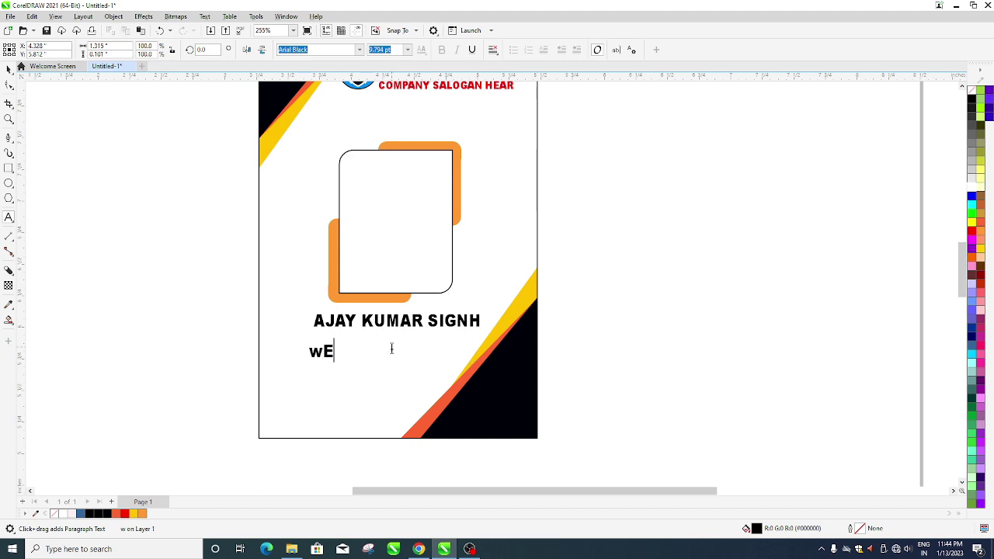
{"action": "key", "text": "BackSpace"}
{"action": "key", "text": "BackSpace"}
{"action": "type", "text": "WE"}
{"action": "type", "text": "B DIS"}
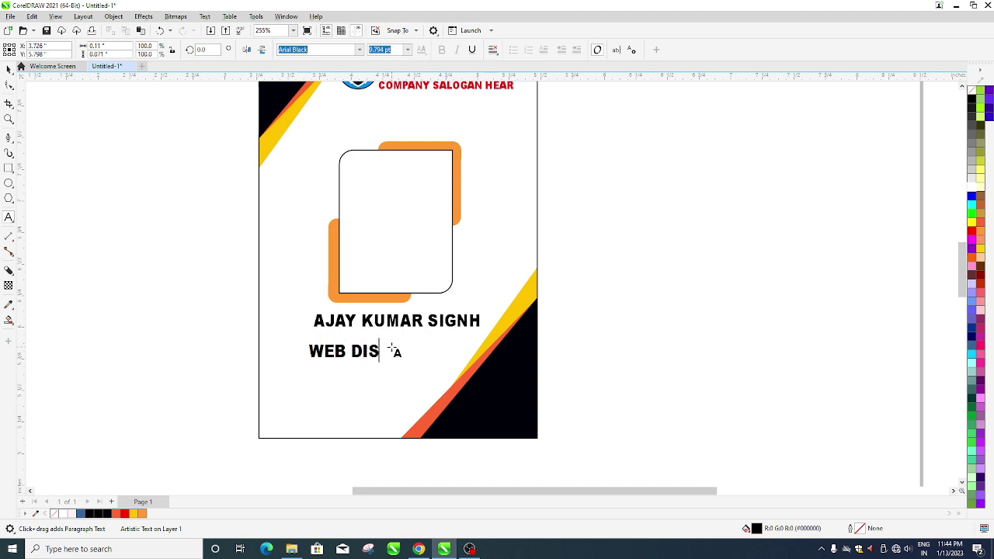
{"action": "type", "text": "IGNER"}
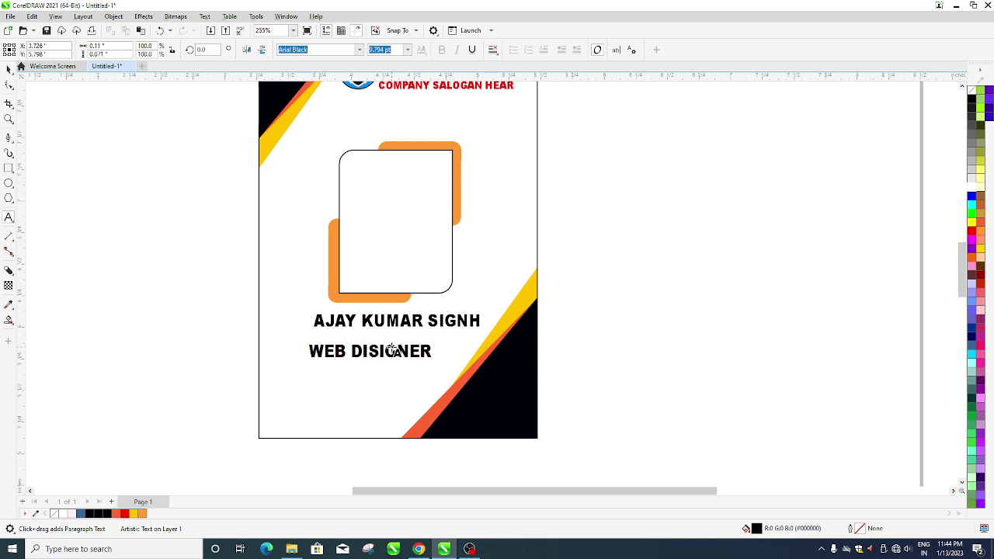
{"action": "left_click", "coordinate": [8, 69]}
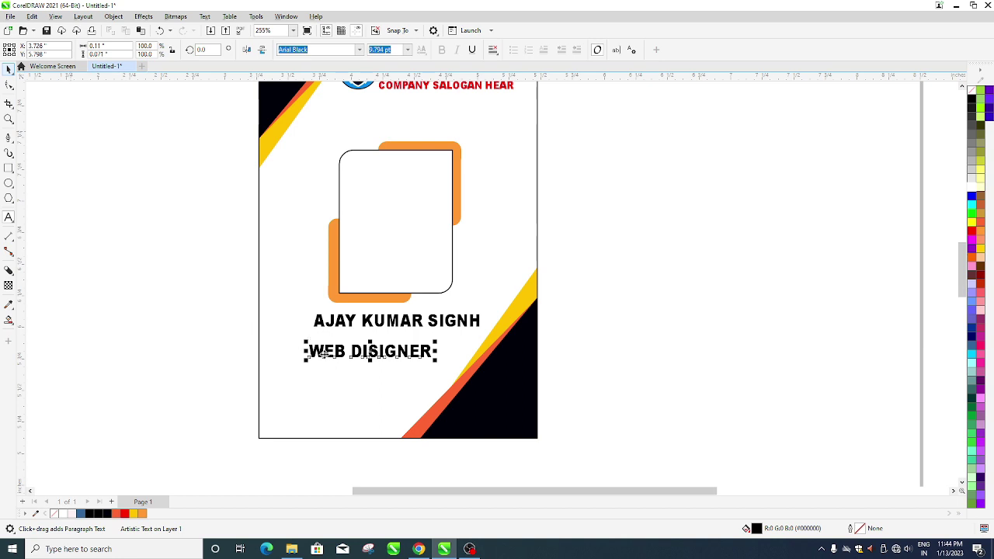
{"action": "mouse_move", "coordinate": [306, 362]}
{"action": "left_mouse_down"}
{"action": "mouse_move", "coordinate": [344, 365]}
{"action": "mouse_move", "coordinate": [405, 346]}
{"action": "left_mouse_up"}
- Copy the title down-left and rewrite it as an 'ID :' line followed by the employee ID number
{"action": "scroll", "coordinate": [403, 340], "scroll_direction": "down", "scroll_amount": 2}
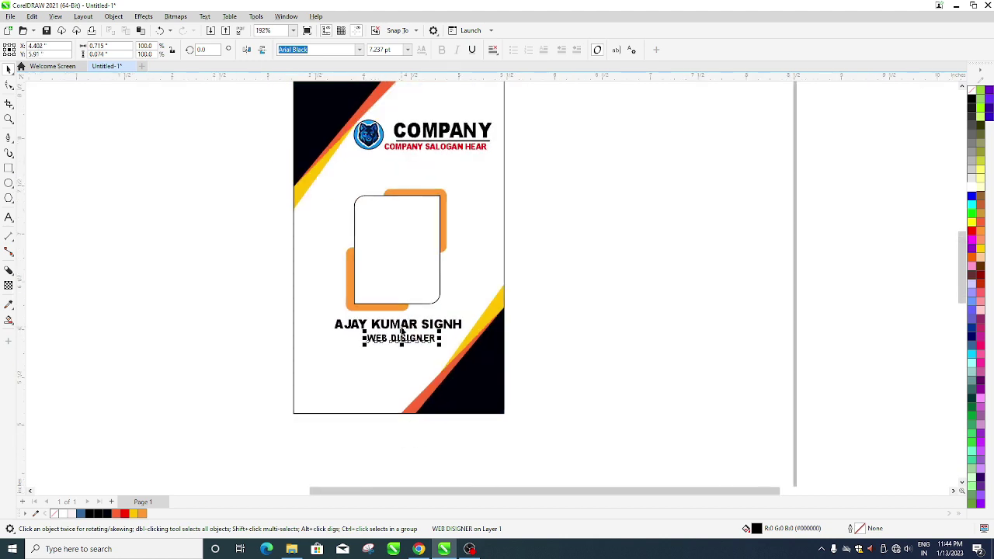
{"action": "scroll", "coordinate": [395, 351], "scroll_direction": "up", "scroll_amount": 2}
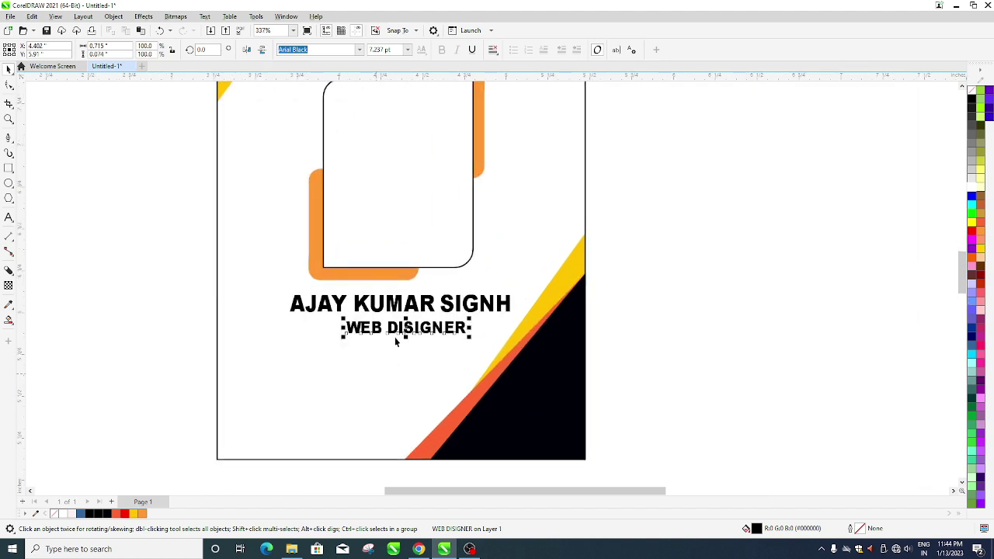
{"action": "left_click_drag", "start_coordinate": [405, 328], "coordinate": [307, 371]}
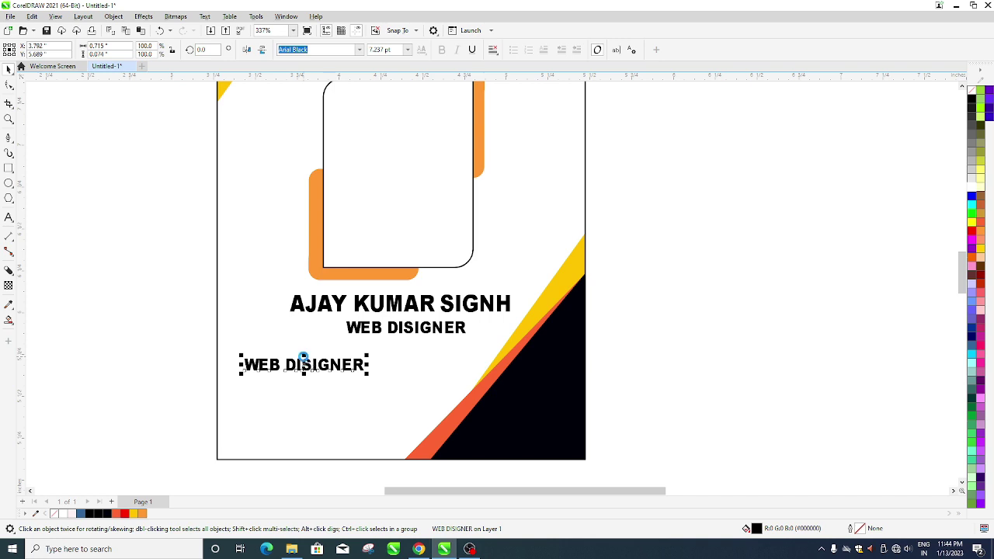
{"action": "double_click", "coordinate": [306, 363]}
{"action": "key", "text": "ctrl+a"}
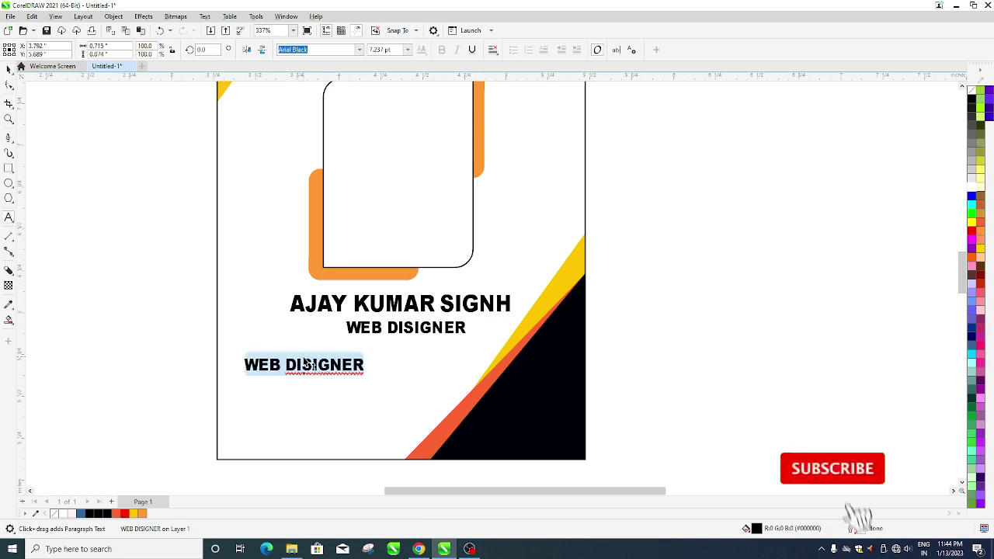
{"action": "key", "text": "BackSpace"}
{"action": "type", "text": "iD"}
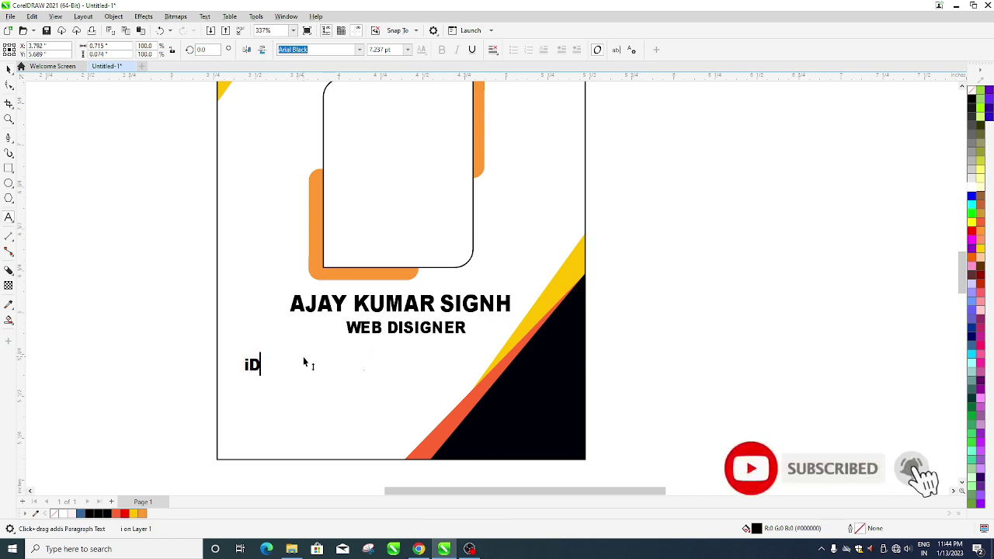
{"action": "key", "text": "BackSpace"}
{"action": "key", "text": "BackSpace"}
{"action": "type", "text": "ID"}
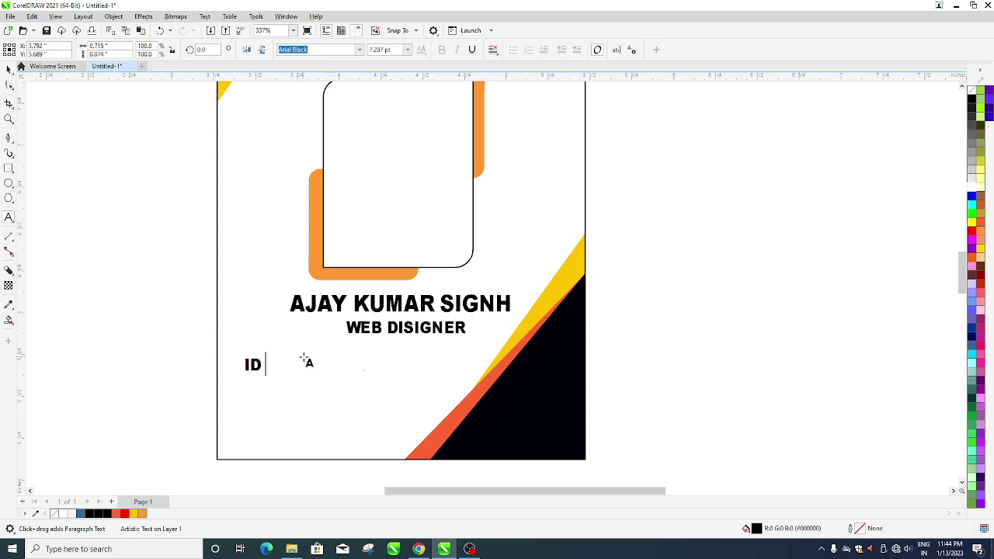
{"action": "type", "text": " :"}
{"action": "key", "text": "Escape"}
{"action": "type", "text": "2"}
{"action": "type", "text": "5253665"}
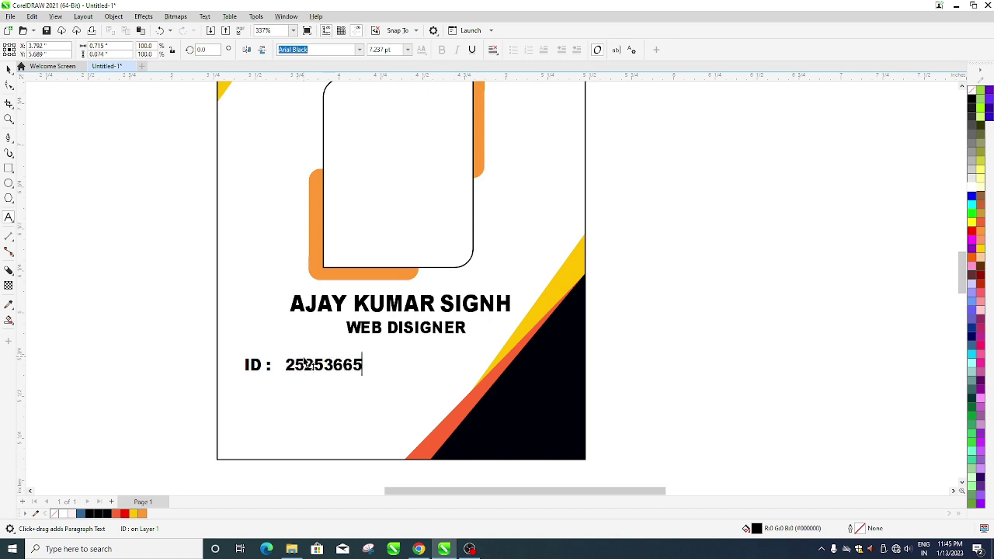
{"action": "key", "text": "Return"}
- Add the DOB line with the birth date and the PH line with the phone number
{"action": "type", "text": "D"}
{"action": "type", "text": "OB: "}
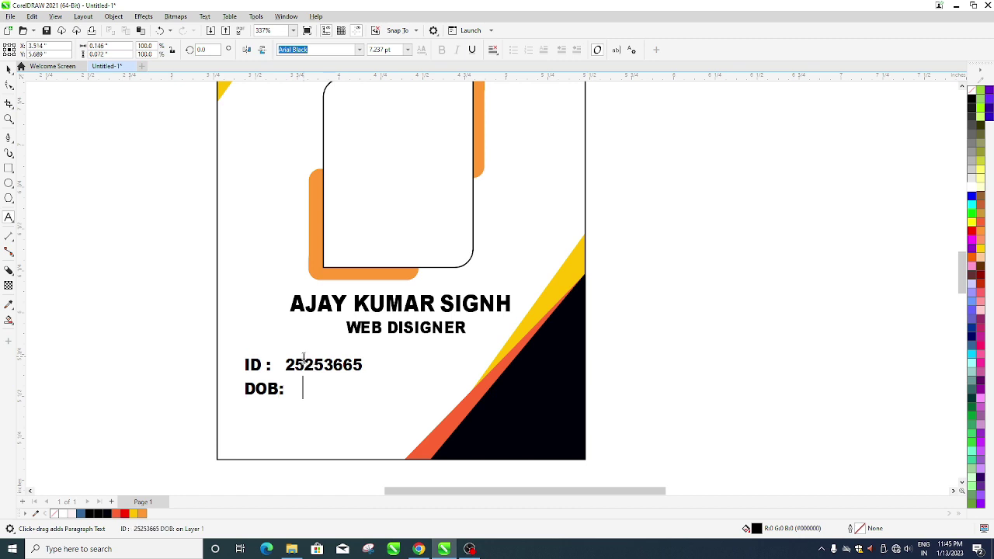
{"action": "type", "text": "  02"}
{"action": "type", "text": "-35"}
{"action": "type", "text": "-202"}
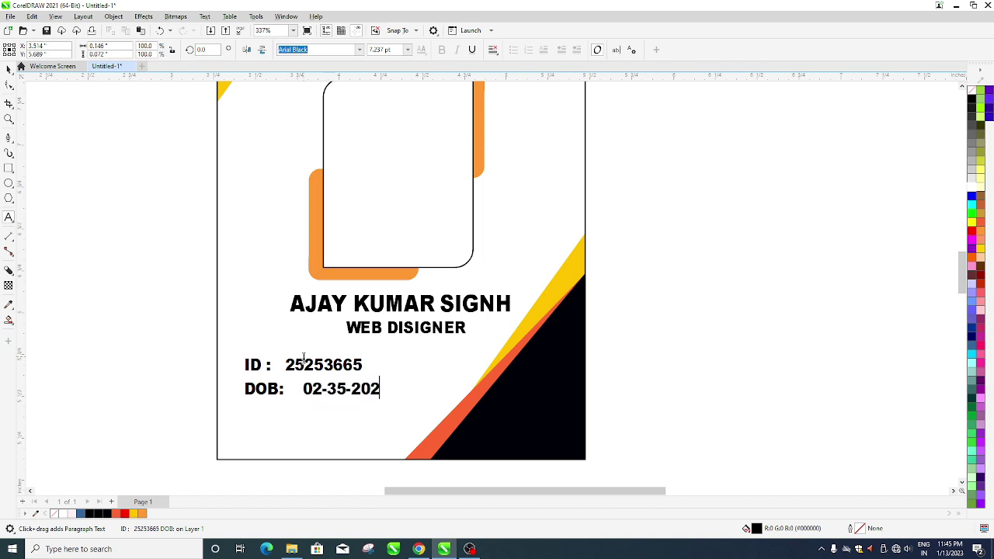
{"action": "type", "text": "2 "}
{"action": "type", "text": "PH:"}
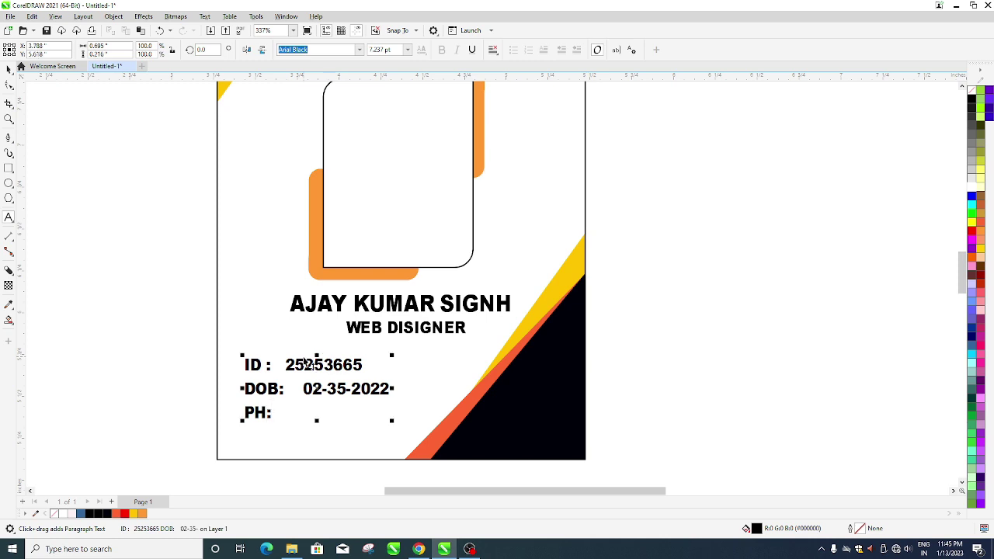
{"action": "key", "text": "Escape"}
{"action": "type", "text": "705"}
{"action": "type", "text": "239625"}
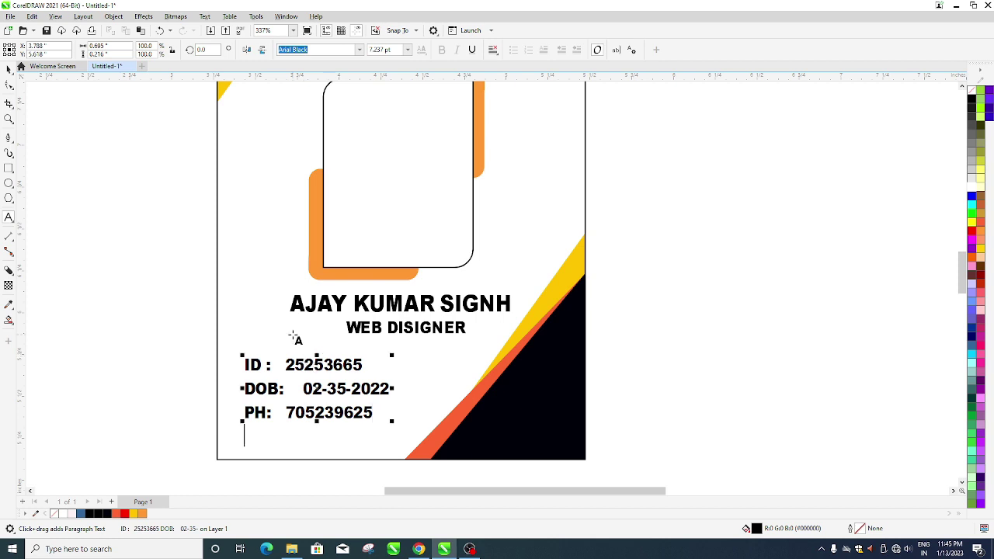
{"action": "key", "text": "Return"}
- Add the JOIN line and complete its date by appending 55
{"action": "type", "text": "j"}
{"action": "type", "text": "J"}
{"action": "type", "text": "OU"}
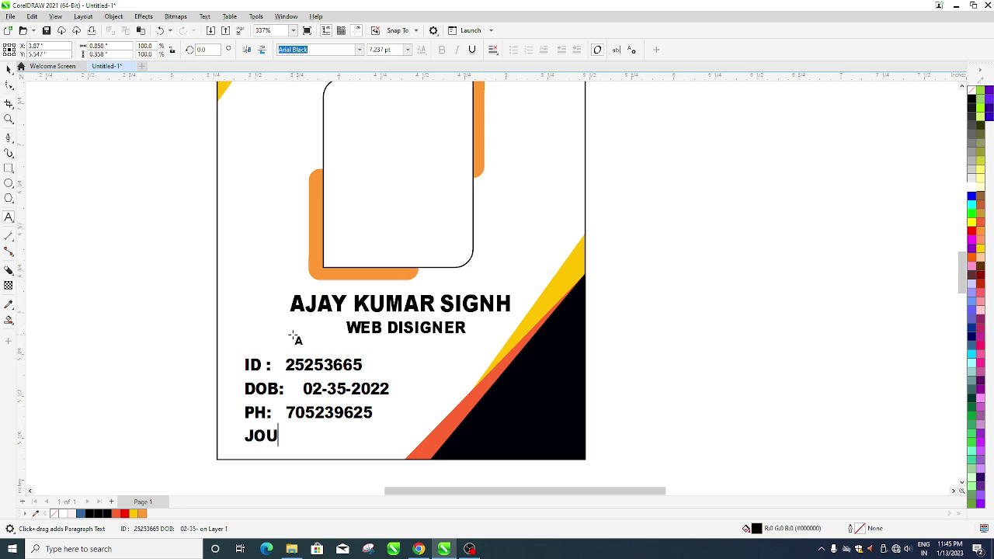
{"action": "key", "text": "BackSpace"}
{"action": "type", "text": "IN:  "}
{"action": "type", "text": "20-25"}
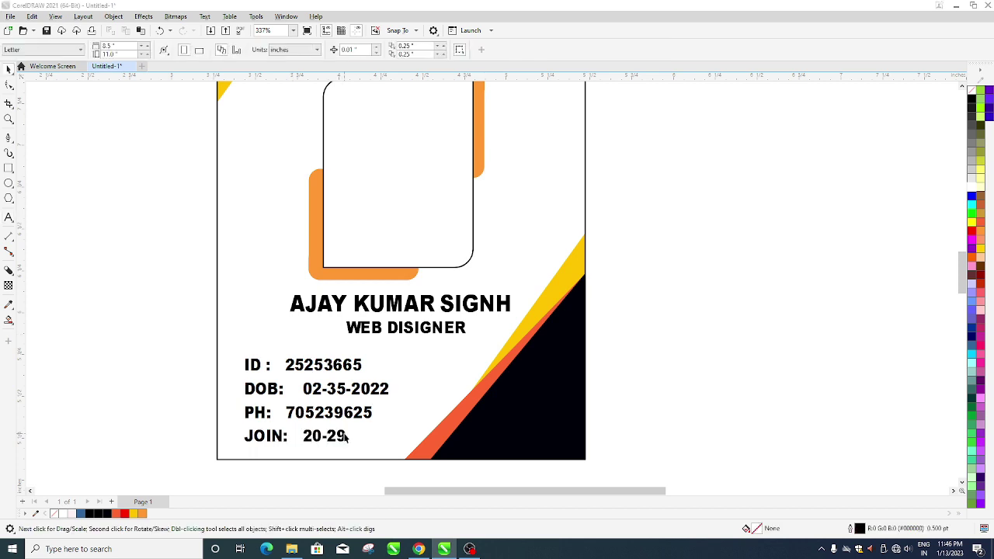
{"action": "key", "text": "ctrl+space"}
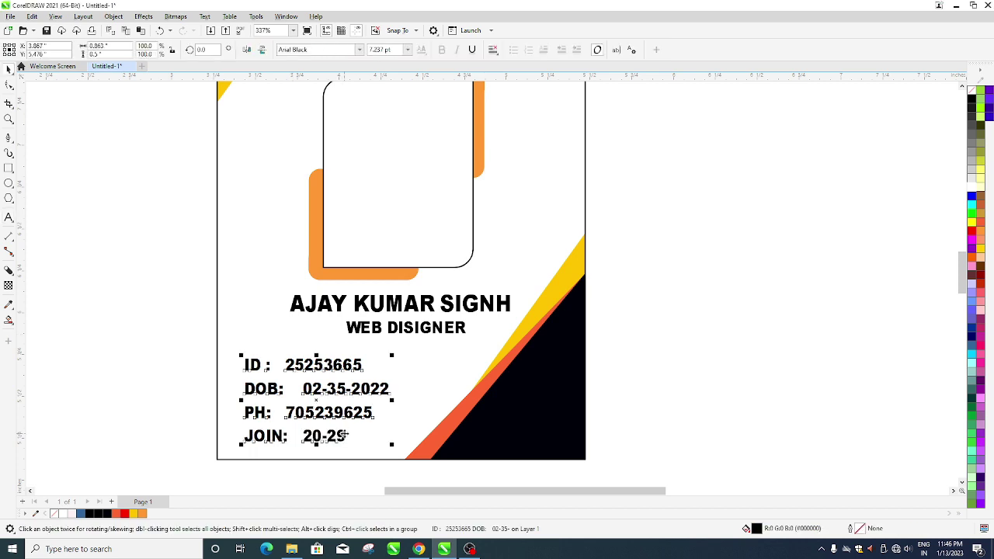
{"action": "double_click", "coordinate": [345, 436]}
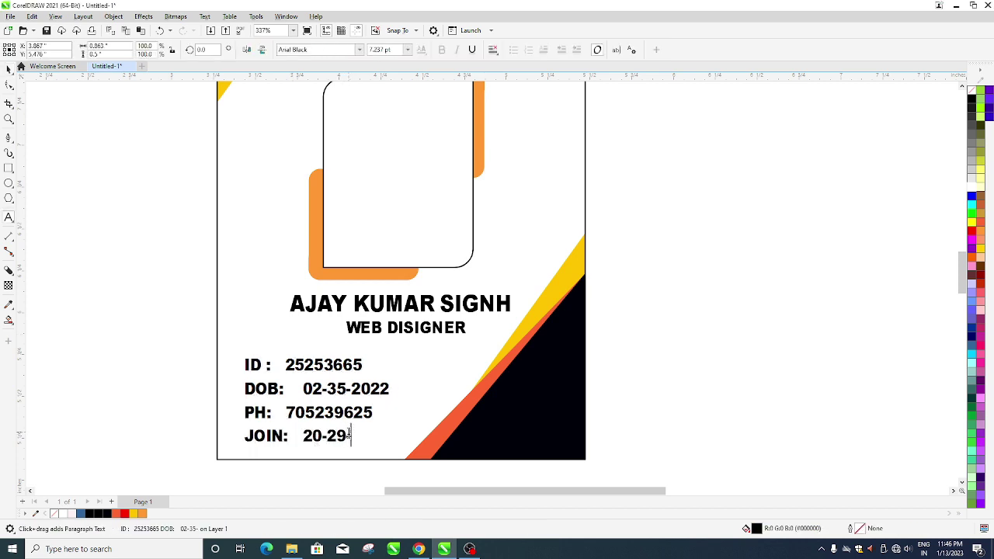
{"action": "type", "text": "-55"}
- Left-align the details text and pad the ID and phone values into one column
{"action": "key", "text": "ctrl+a"}
{"action": "left_click", "coordinate": [492, 50]}
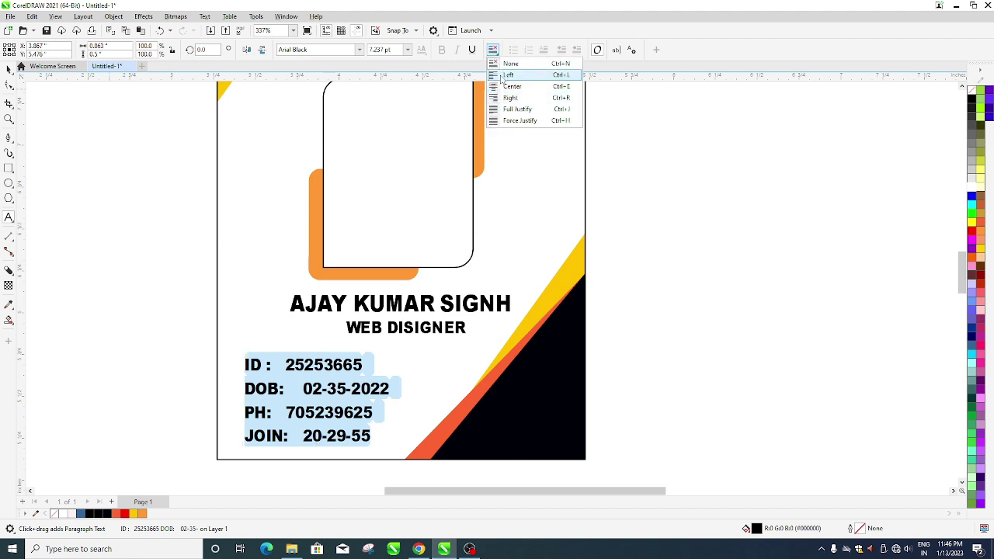
{"action": "left_click", "coordinate": [502, 76]}
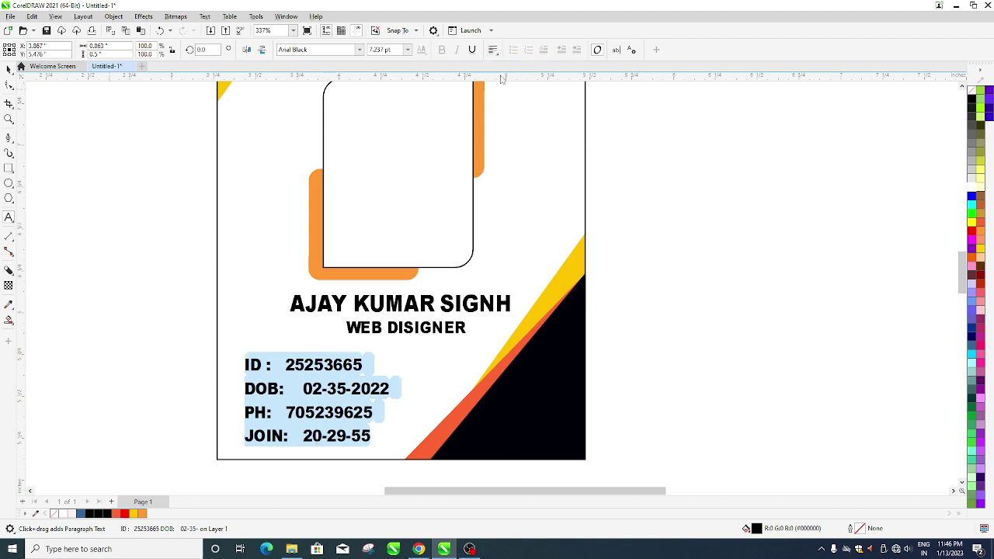
{"action": "left_click", "coordinate": [289, 365]}
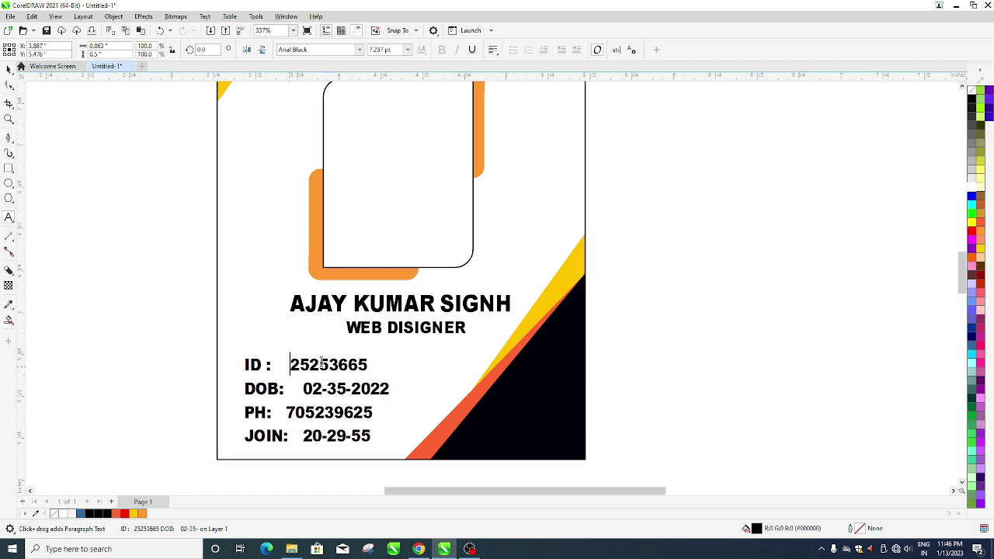
{"action": "left_click", "coordinate": [287, 416]}
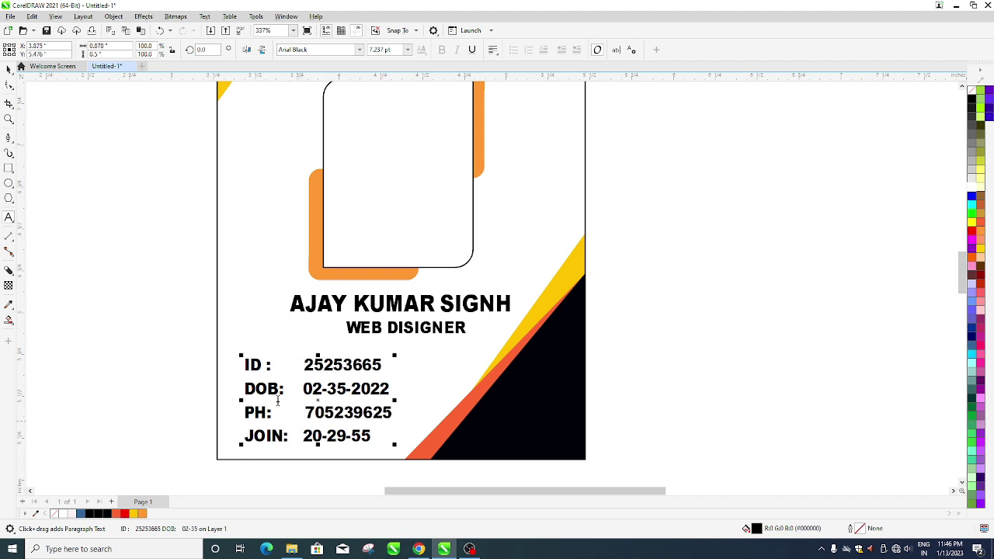
- Move the details block up beneath the job title and scale it to about 77%
{"action": "left_click", "coordinate": [9, 69]}
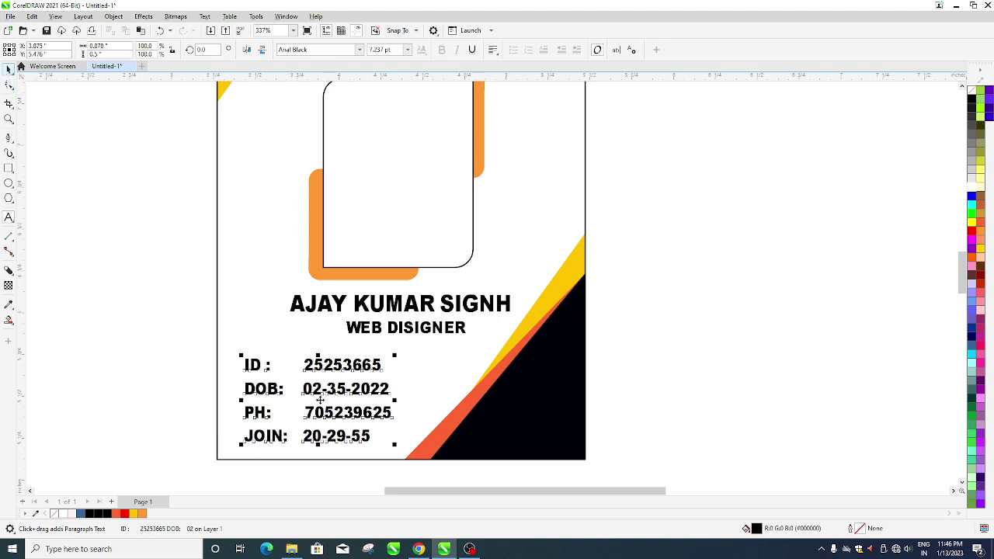
{"action": "left_click_drag", "start_coordinate": [320, 404], "coordinate": [354, 397]}
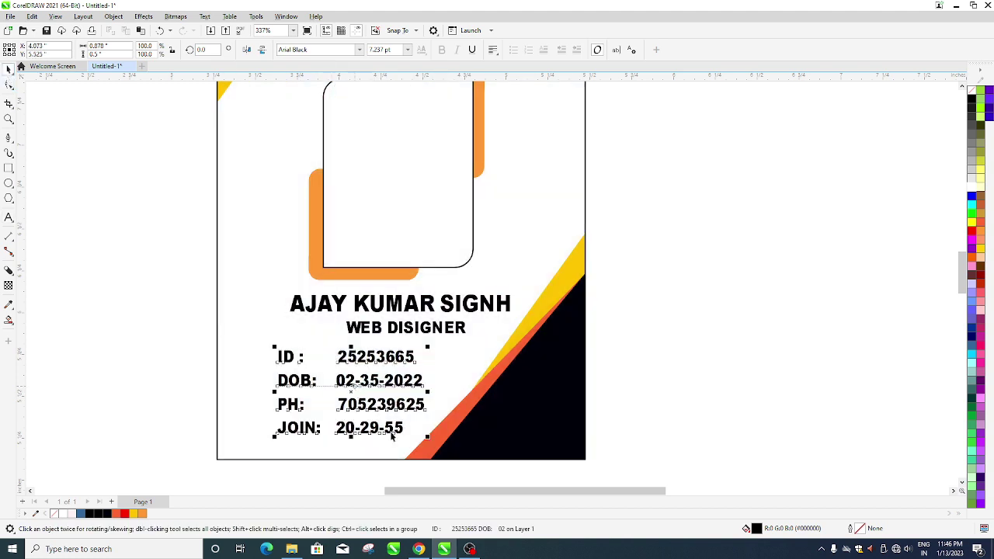
{"action": "left_click_drag", "start_coordinate": [432, 445], "coordinate": [403, 425]}
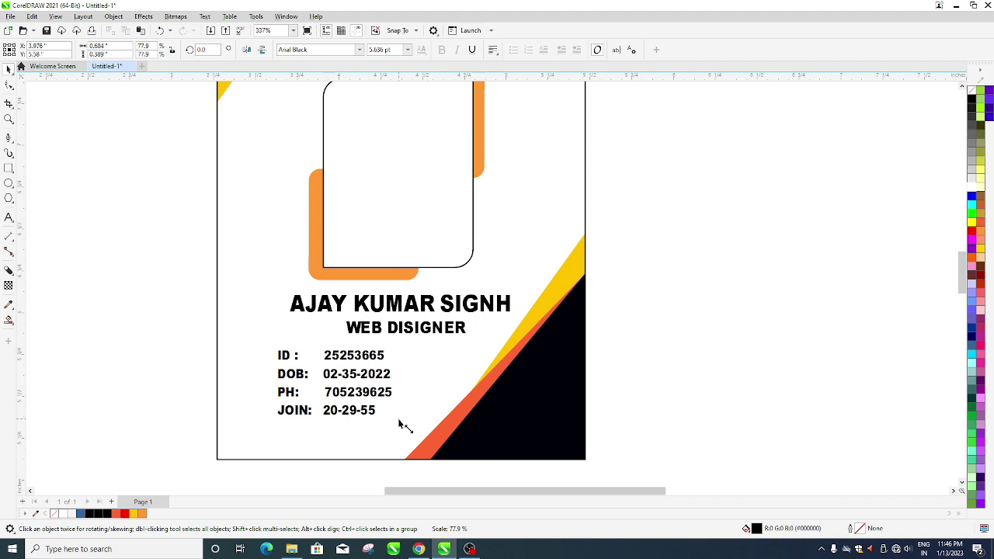
{"action": "left_click_drag", "start_coordinate": [337, 393], "coordinate": [352, 393]}
- Color the name heading dark red from the palette
{"action": "left_click", "coordinate": [672, 381]}
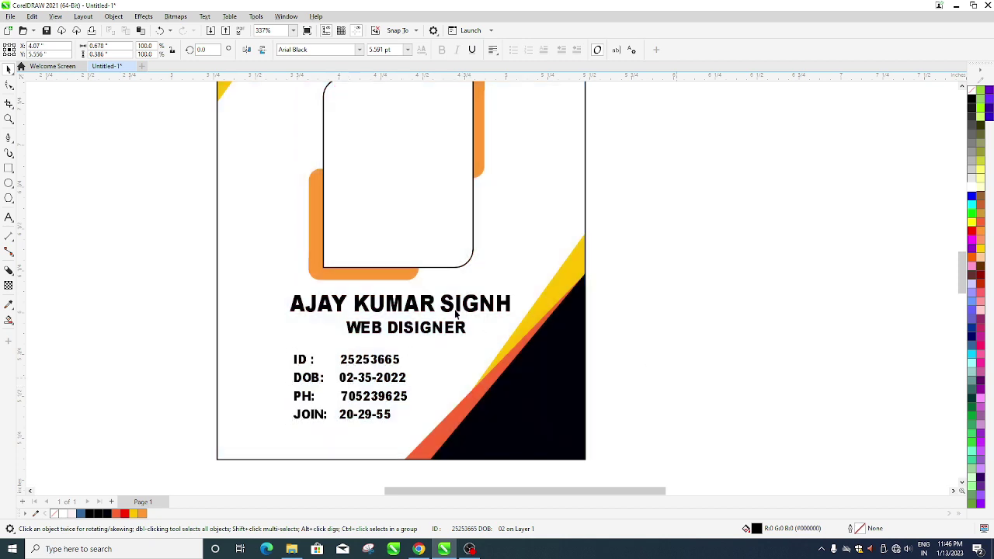
{"action": "key", "text": "Tab"}
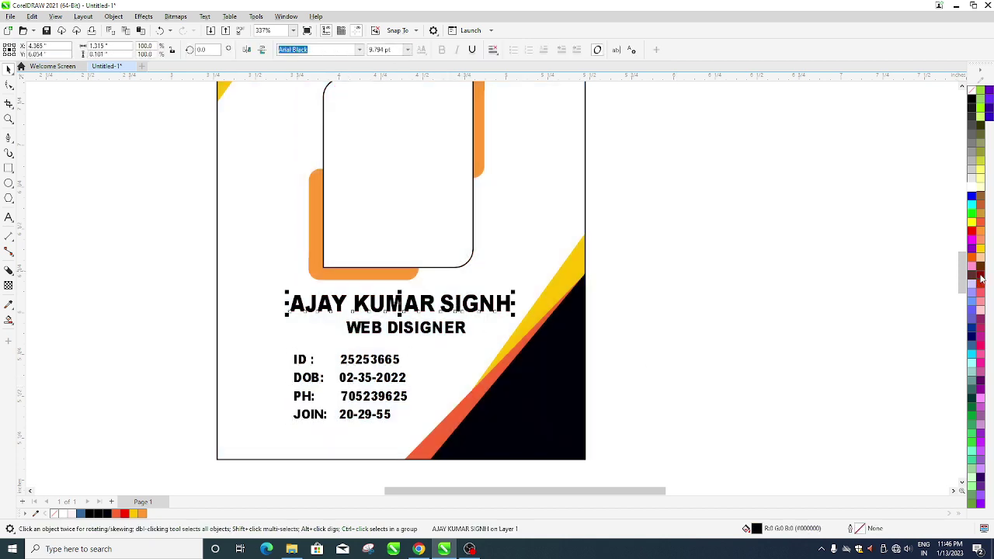
{"action": "left_click", "coordinate": [981, 280]}
{"action": "left_click", "coordinate": [440, 345]}
- Color the WEB DISIGNER job title green
{"action": "left_click", "coordinate": [453, 330]}
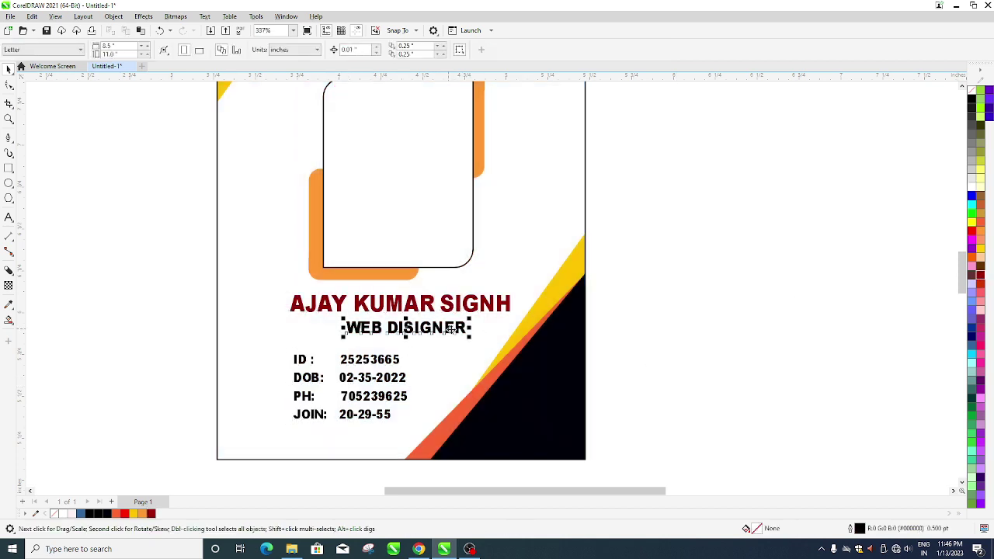
{"action": "left_click", "coordinate": [972, 420]}
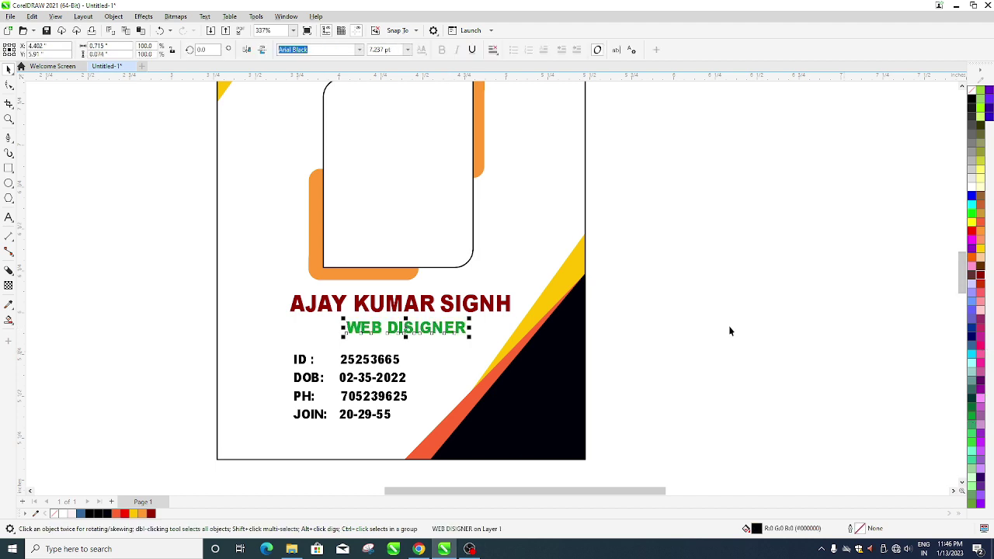
{"action": "left_click", "coordinate": [730, 329]}
{"action": "left_click", "coordinate": [377, 381]}
{"action": "scroll", "coordinate": [385, 326], "scroll_direction": "down", "scroll_amount": 2}
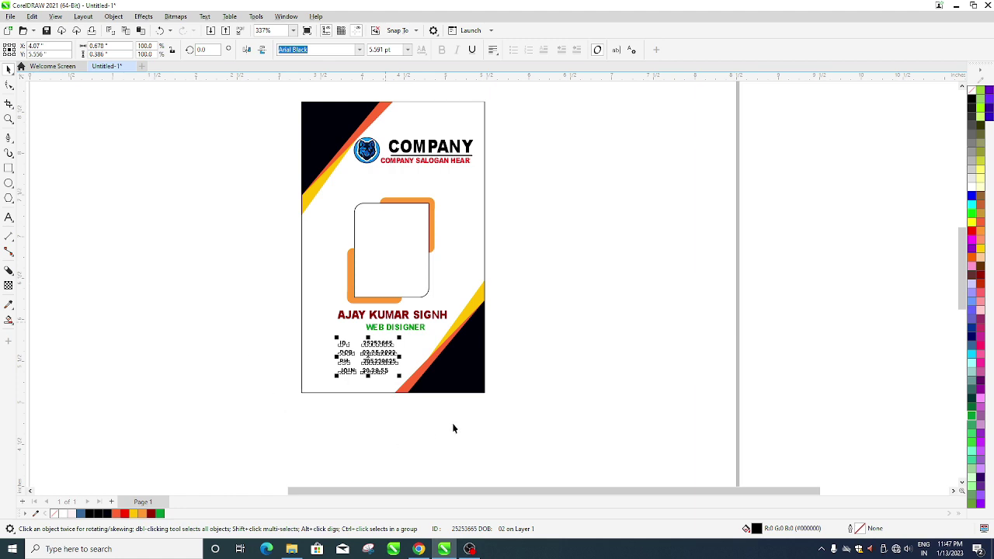
{"action": "left_click", "coordinate": [396, 224]}
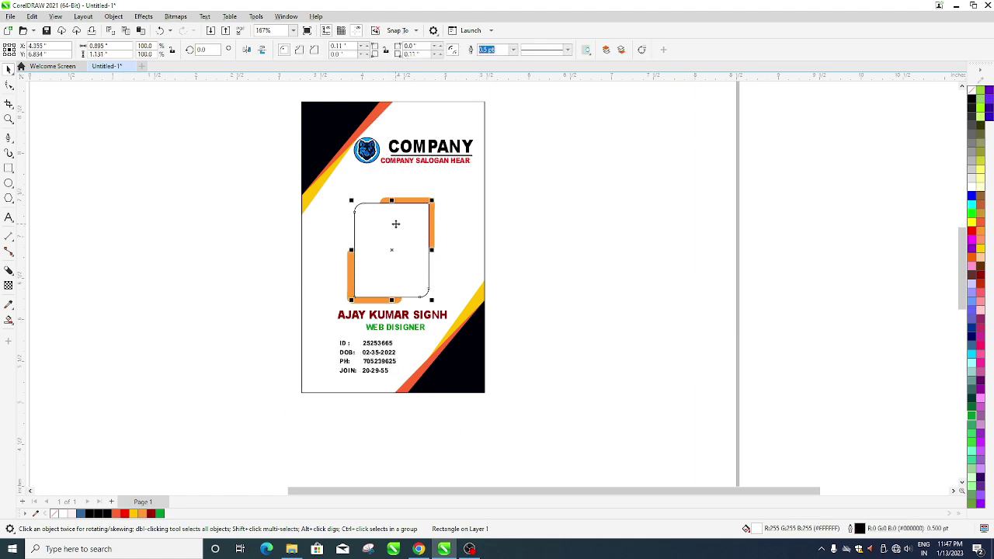
- Import the goddess PNG from the Desktop and place it beside the card
{"action": "left_click", "coordinate": [10, 16]}
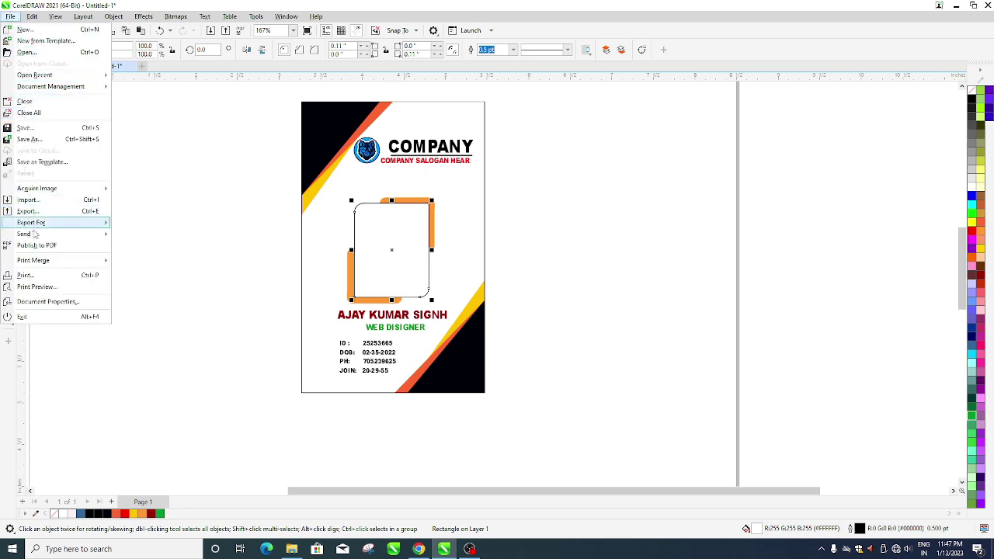
{"action": "left_click", "coordinate": [50, 205]}
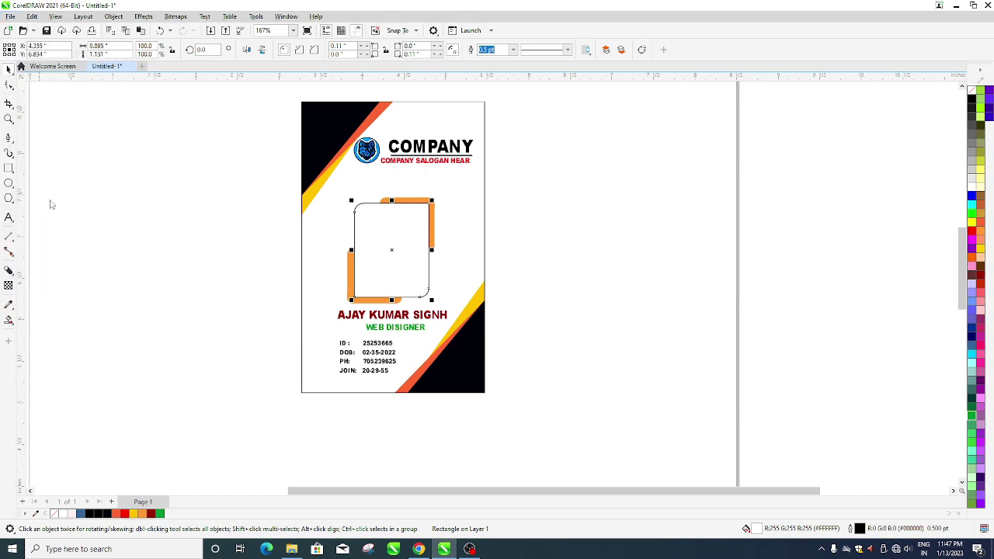
{"action": "key", "text": "ctrl+i"}
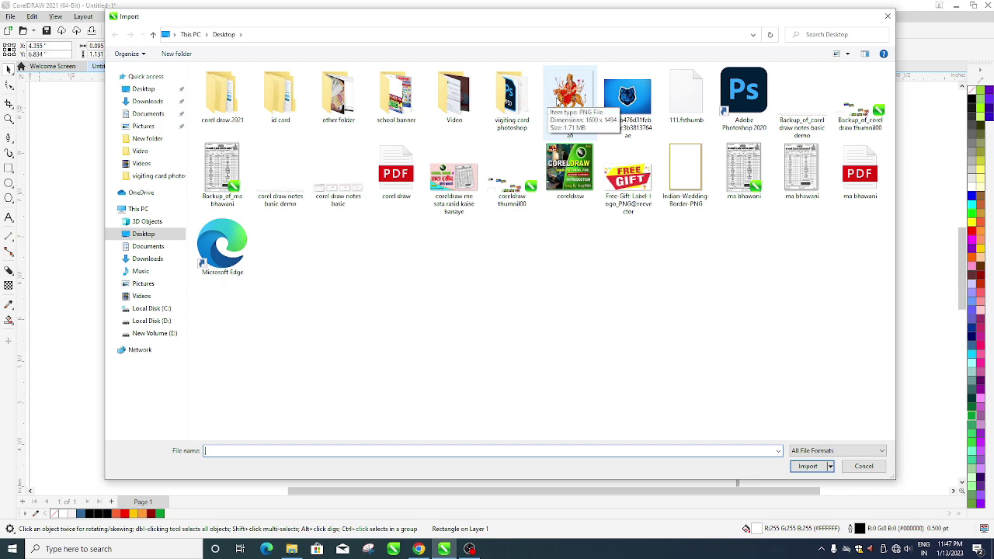
{"action": "left_click", "coordinate": [562, 99]}
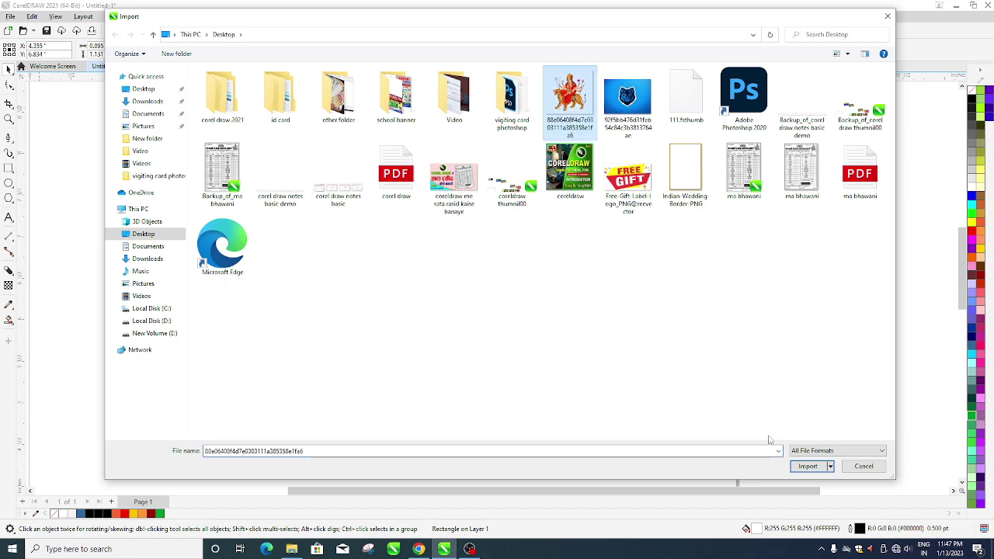
{"action": "left_click", "coordinate": [806, 467]}
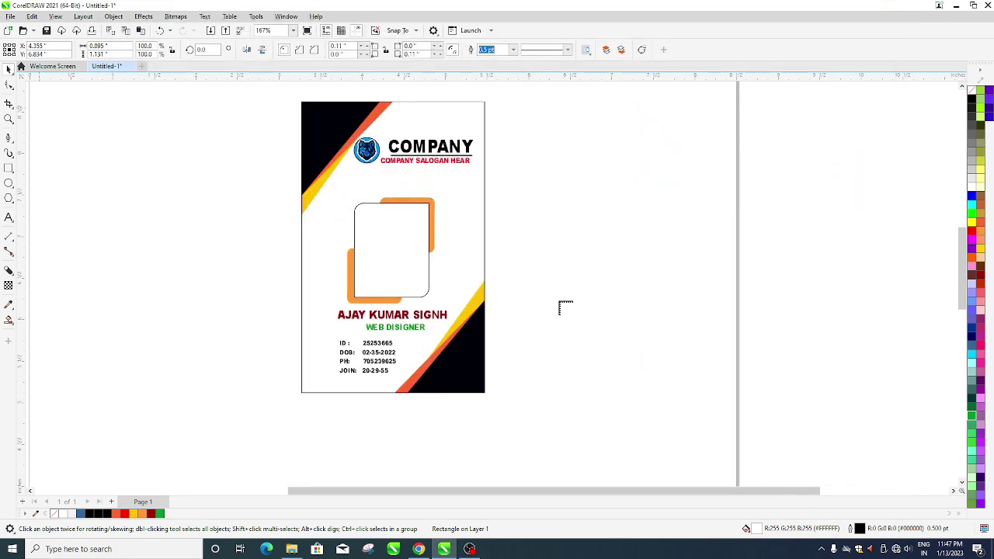
{"action": "left_click_drag", "start_coordinate": [212, 181], "coordinate": [327, 328]}
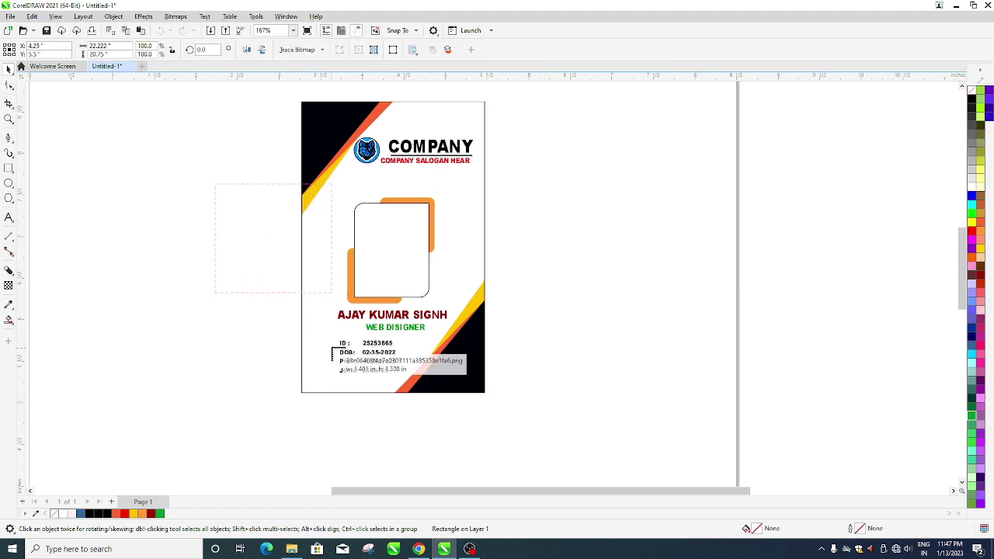
- PowerClip the goddess picture inside the rounded photo frame
{"action": "right_click", "coordinate": [278, 239]}
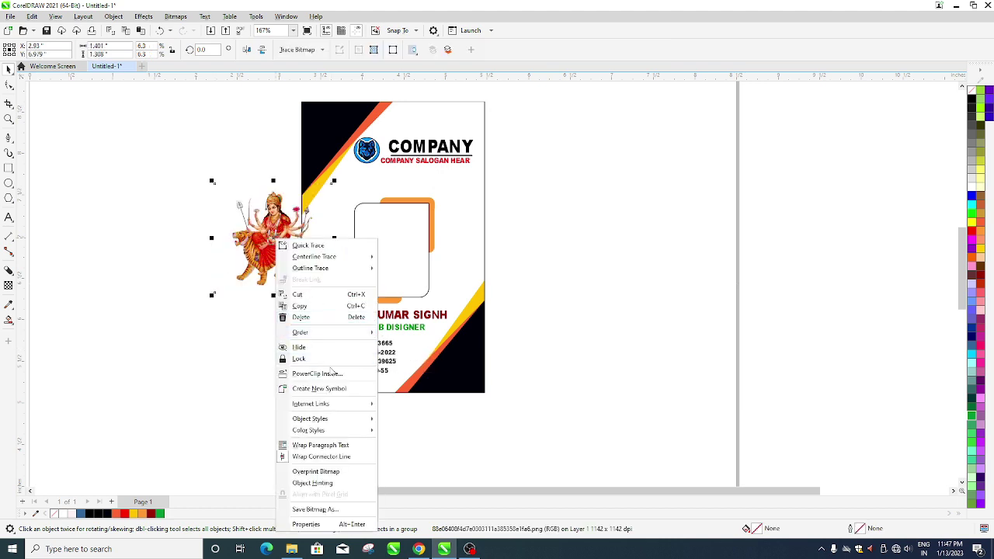
{"action": "left_click", "coordinate": [332, 374]}
{"action": "left_click", "coordinate": [368, 216]}
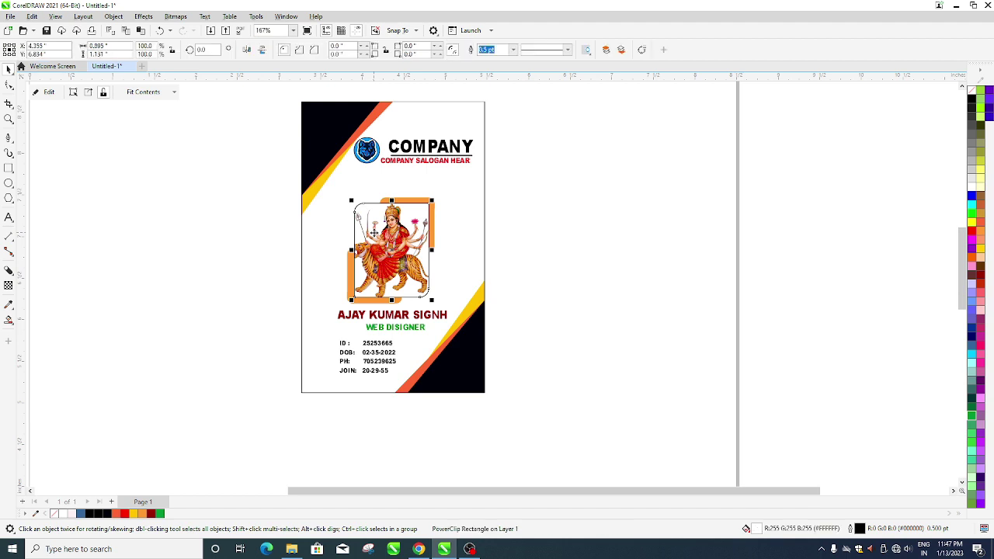
{"action": "left_click", "coordinate": [609, 270]}
{"action": "scroll", "coordinate": [437, 222], "scroll_direction": "down", "scroll_amount": 2}
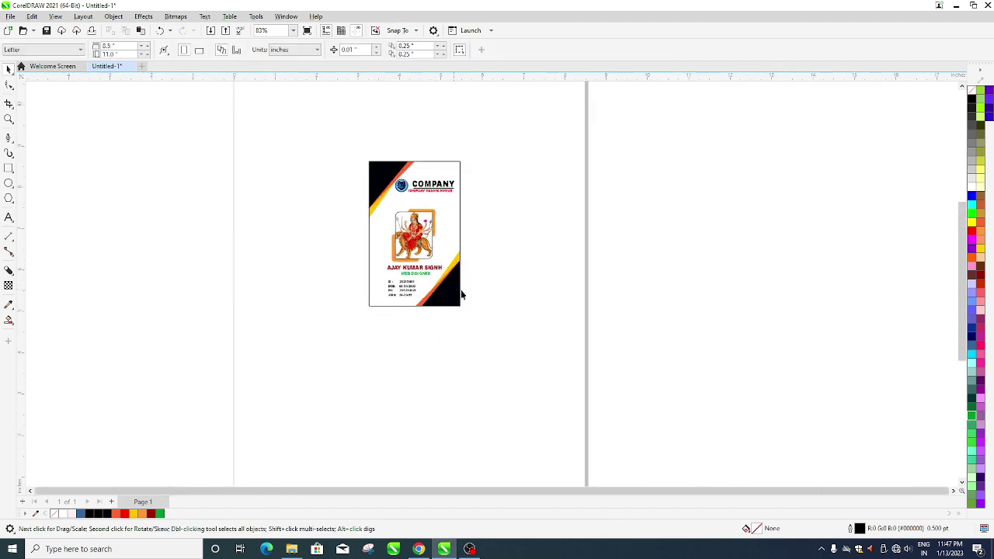
{"action": "scroll", "coordinate": [460, 290], "scroll_direction": "up", "scroll_amount": 1}
{"action": "scroll", "coordinate": [494, 248], "scroll_direction": "up", "scroll_amount": 1}
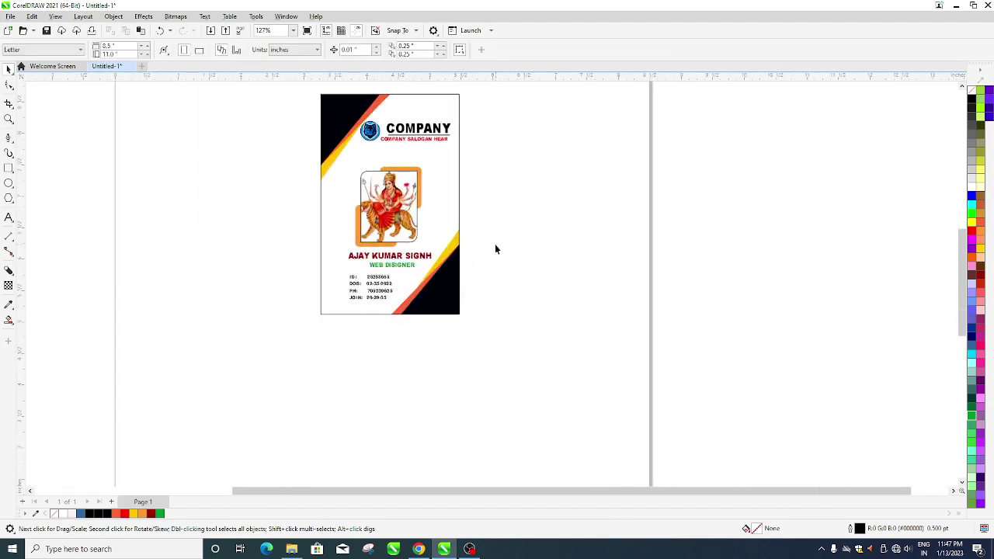
{"action": "scroll", "coordinate": [494, 249], "scroll_direction": "up", "scroll_amount": 1}
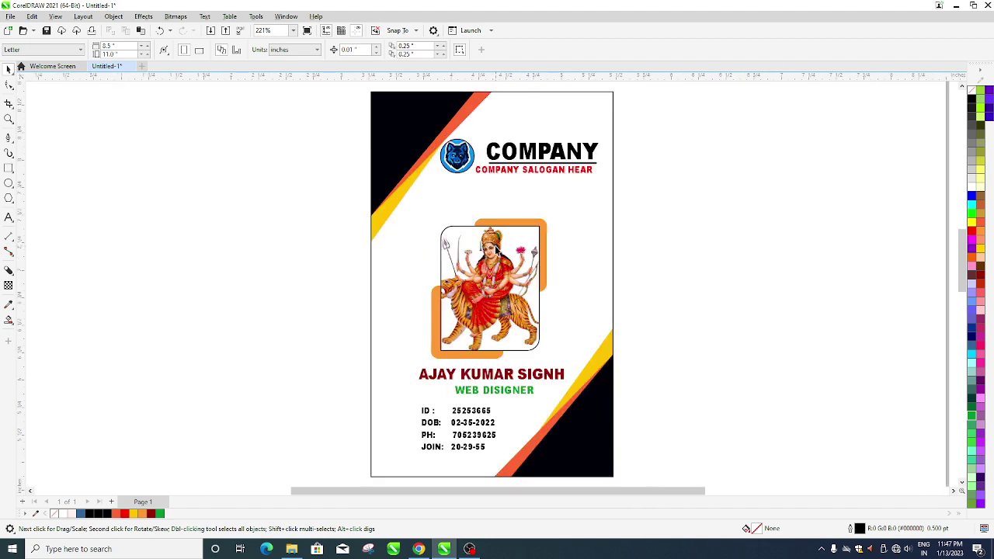